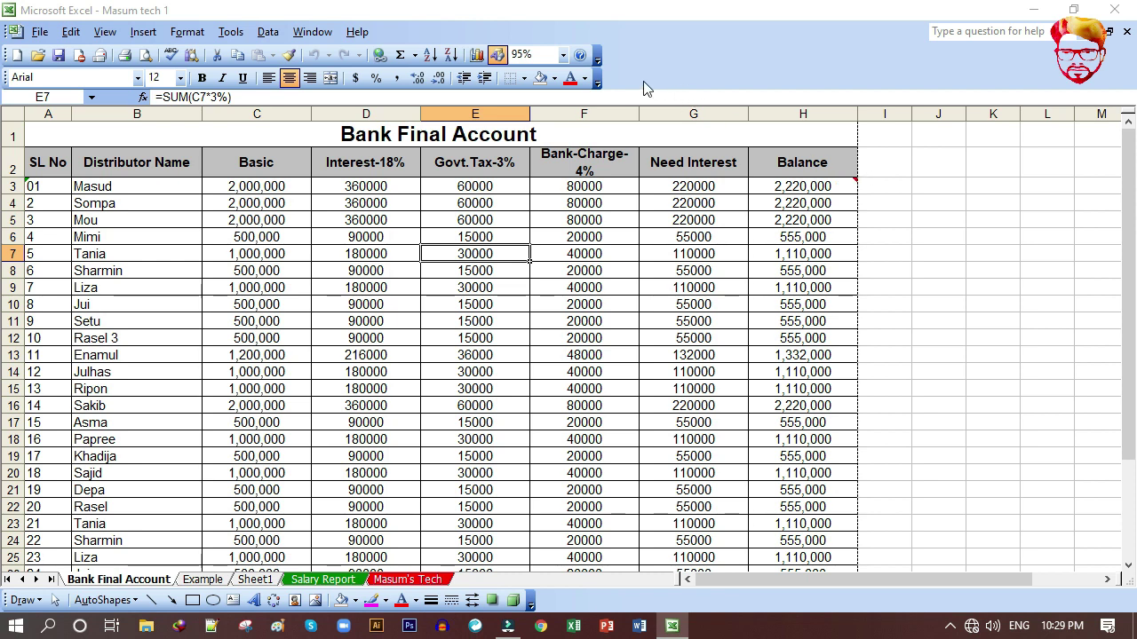
# Step: Review the formatted Bank Final Account sheet down to its signature row and check its print preview
pyautogui.click(186, 33)
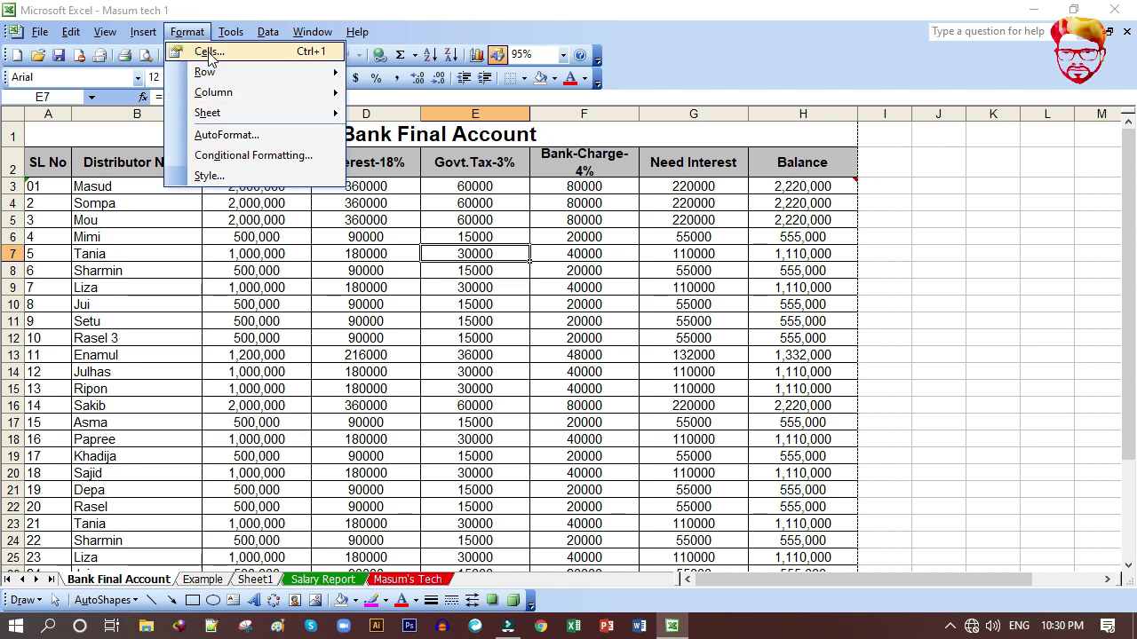
pyautogui.click(364, 307)
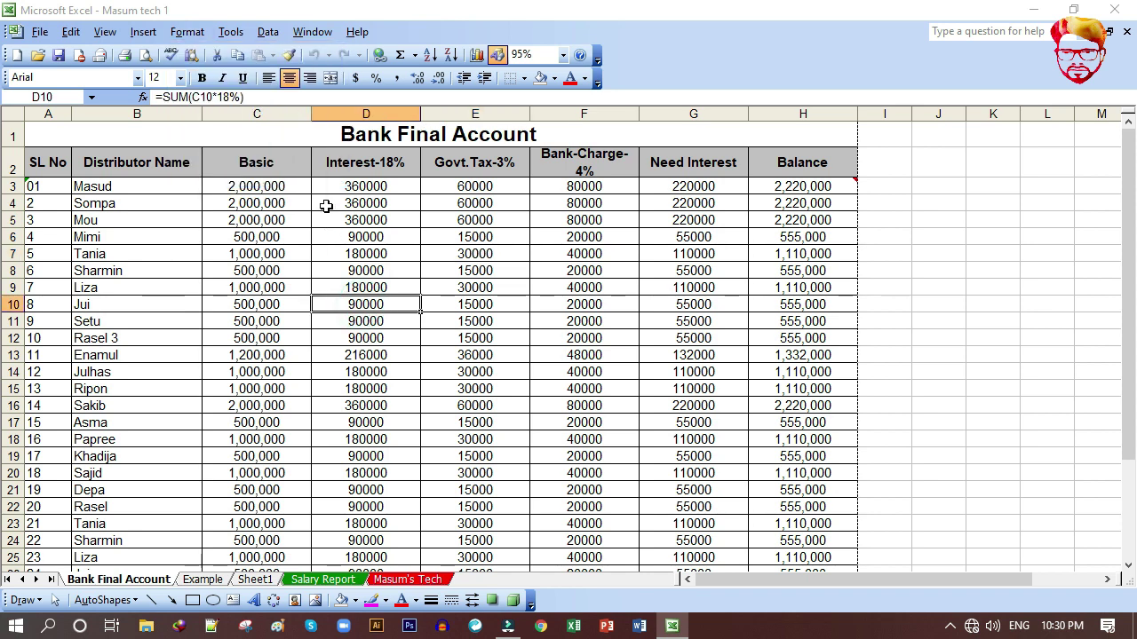
pyautogui.click(324, 136)
pyautogui.scroll(-4, 341, 276)
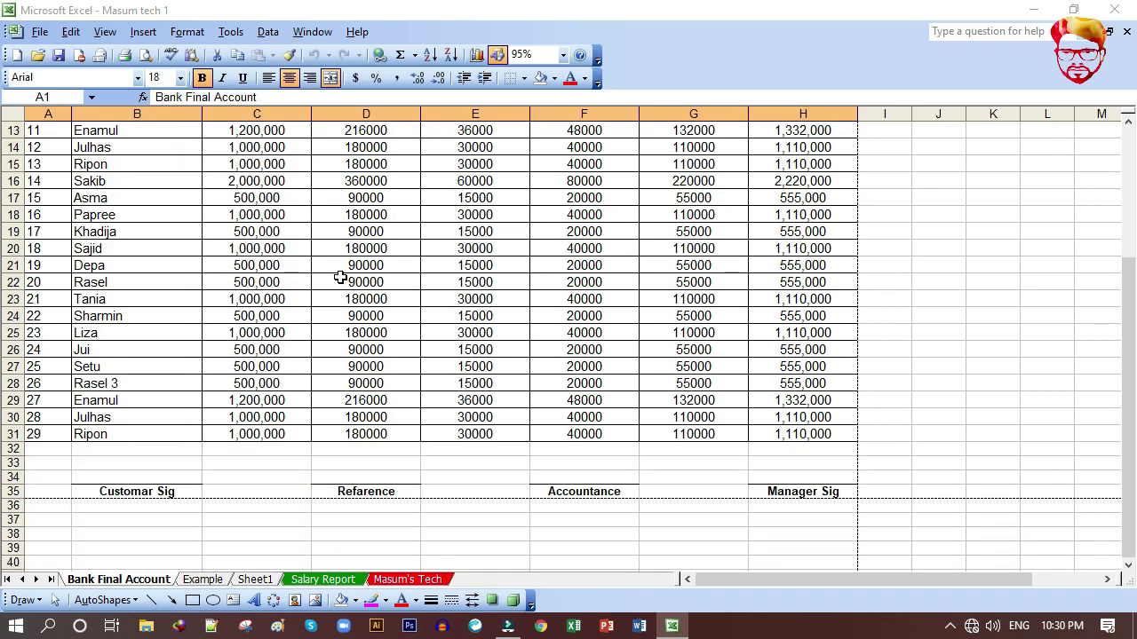
pyautogui.scroll(4, 404, 356)
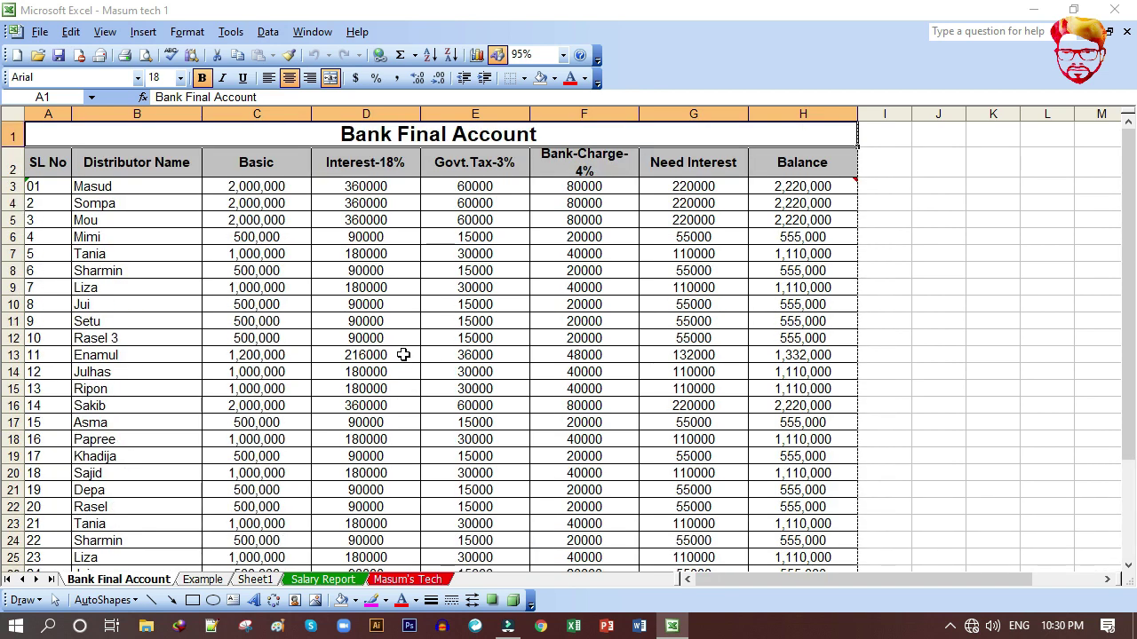
pyautogui.click(147, 57)
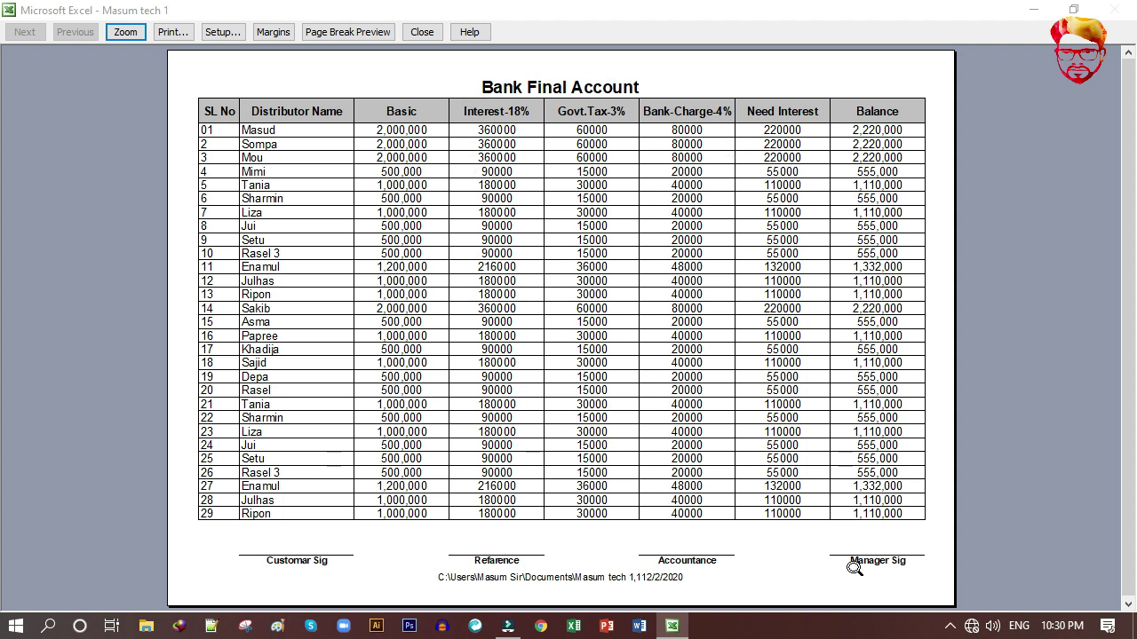
pyautogui.click(515, 116)
pyautogui.click(443, 56)
pyautogui.click(422, 32)
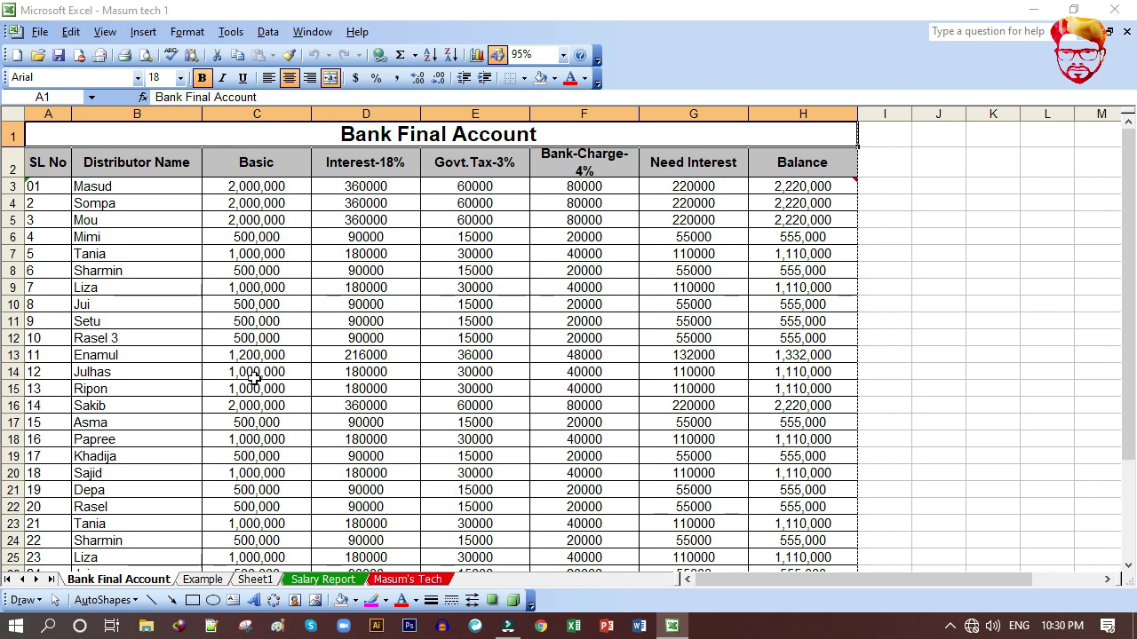
# Step: Switch to the Example sheet and examine its unformatted title, headings, distributor names and Basic amounts
pyautogui.click(204, 580)
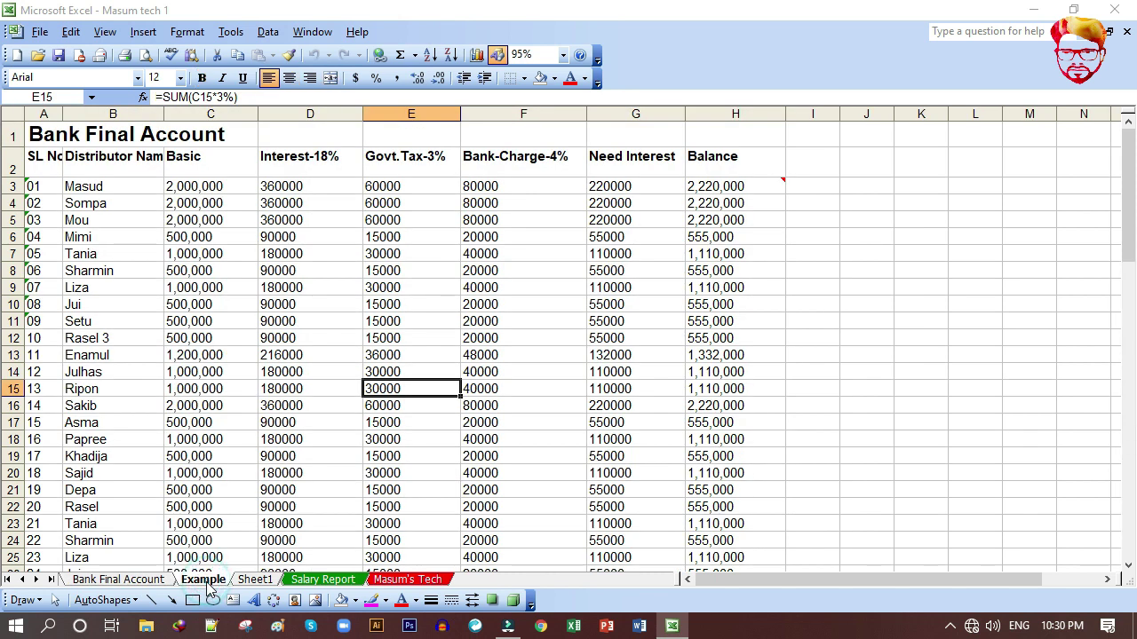
pyautogui.click(50, 135)
pyautogui.moveTo(45, 134); pyautogui.dragTo(149, 134)
pyautogui.click(246, 133)
pyautogui.scroll(-7, 297, 196)
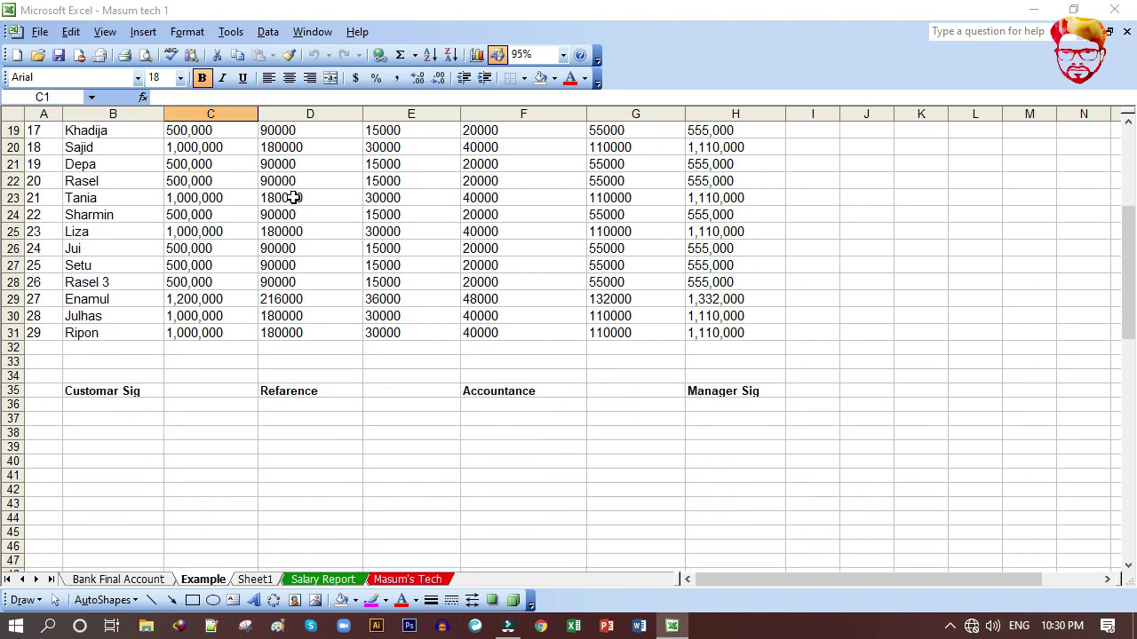
pyautogui.scroll(7, 206, 232)
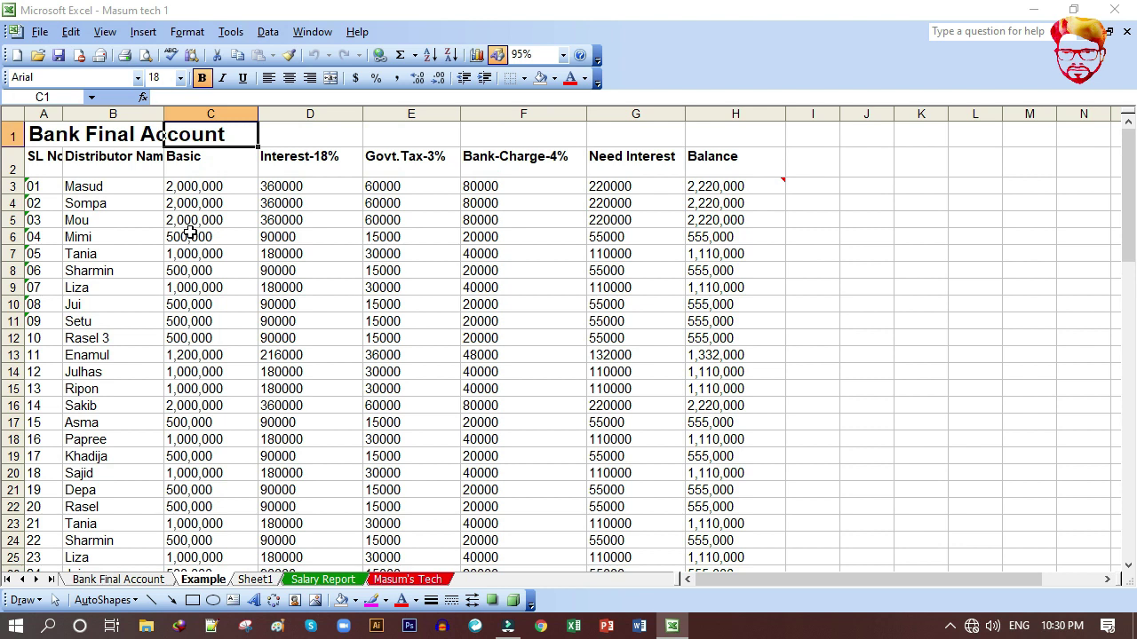
pyautogui.click(88, 190)
pyautogui.click(88, 284)
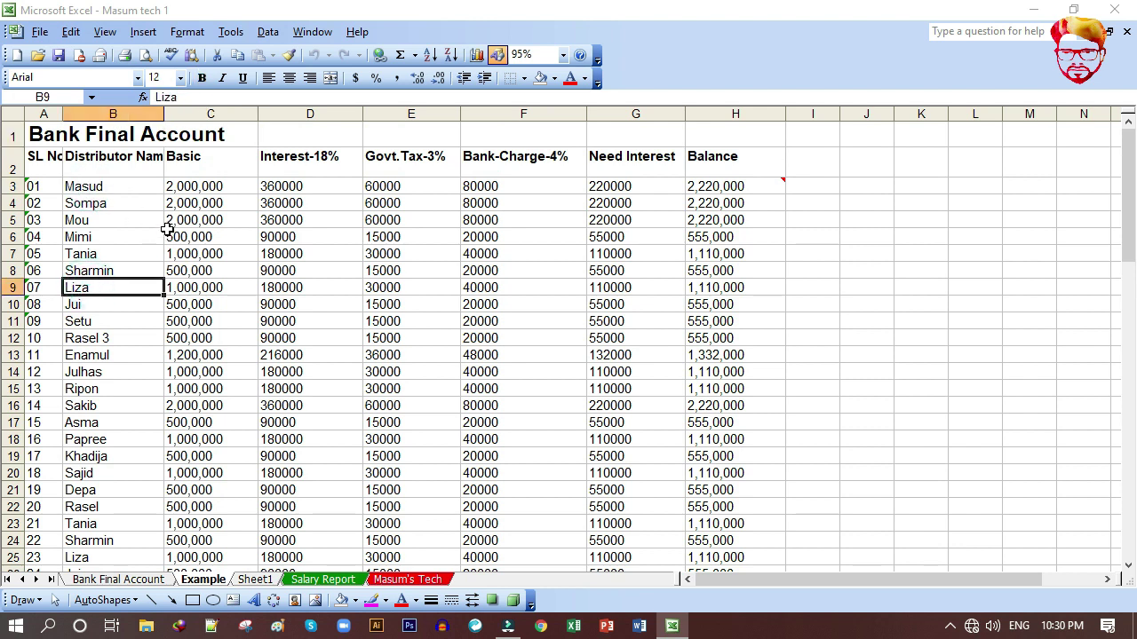
pyautogui.click(51, 137)
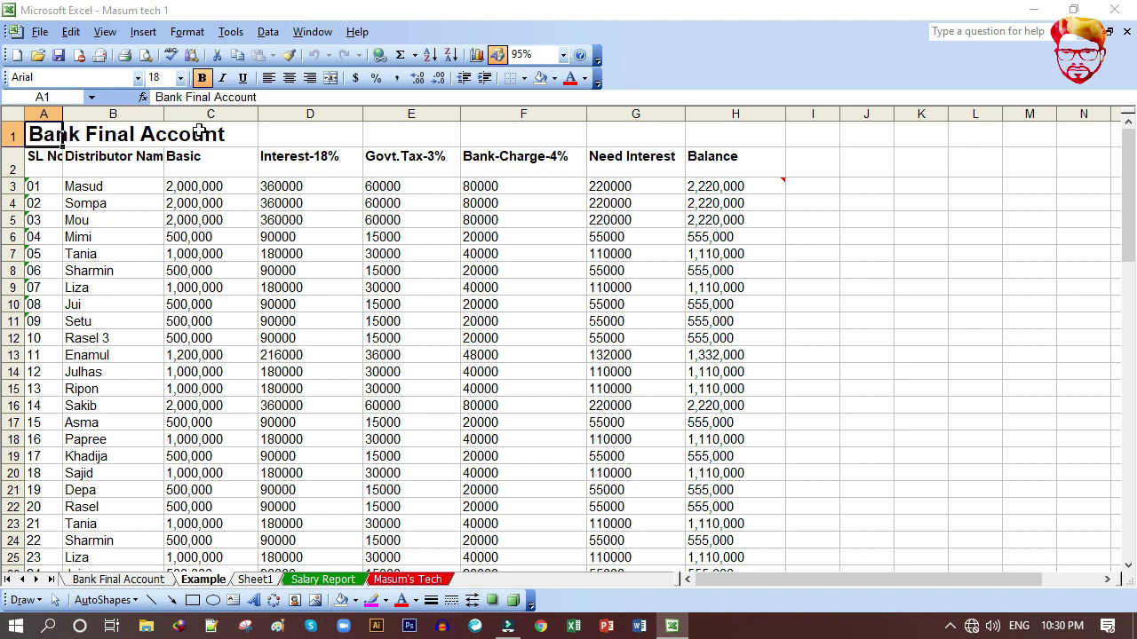
pyautogui.click(42, 159)
pyautogui.click(107, 160)
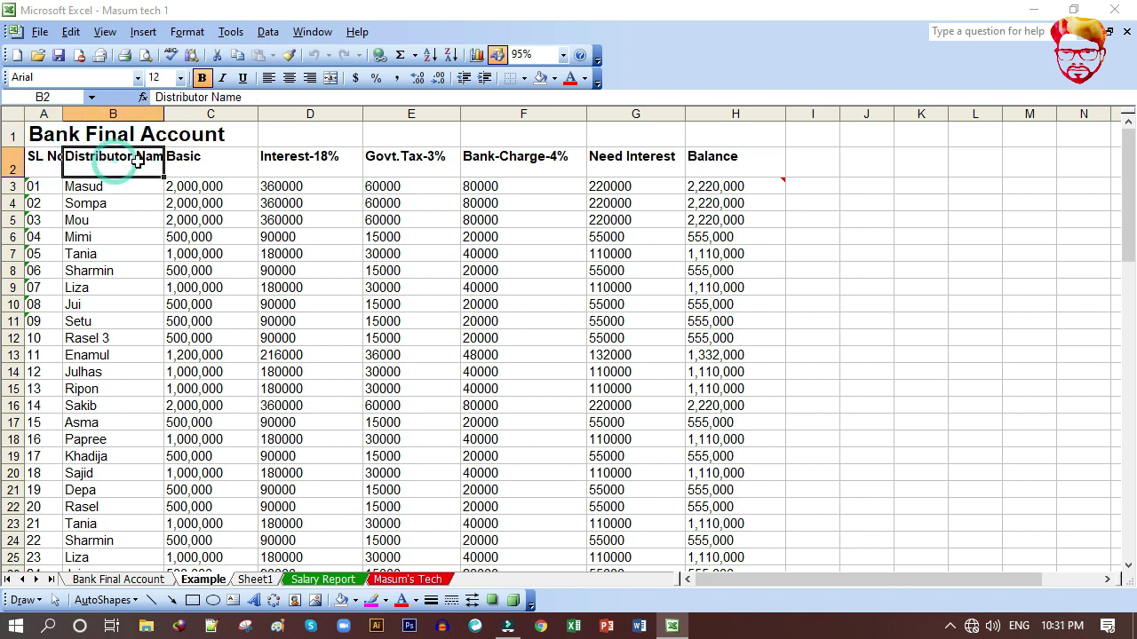
pyautogui.click(112, 203)
pyautogui.click(110, 286)
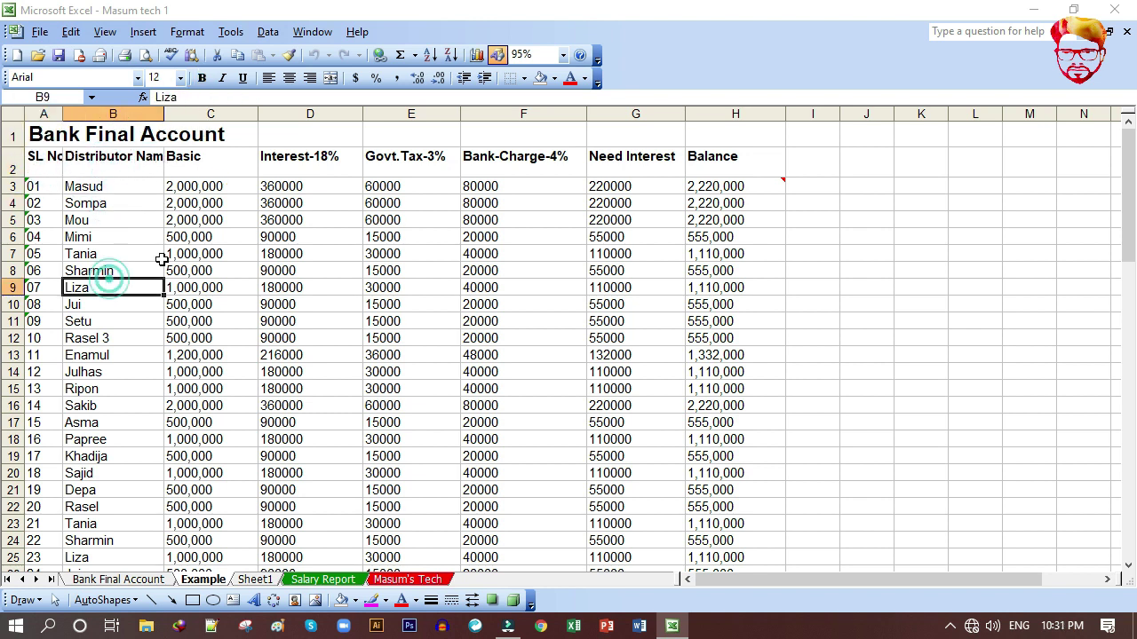
pyautogui.click(222, 203)
pyautogui.click(224, 252)
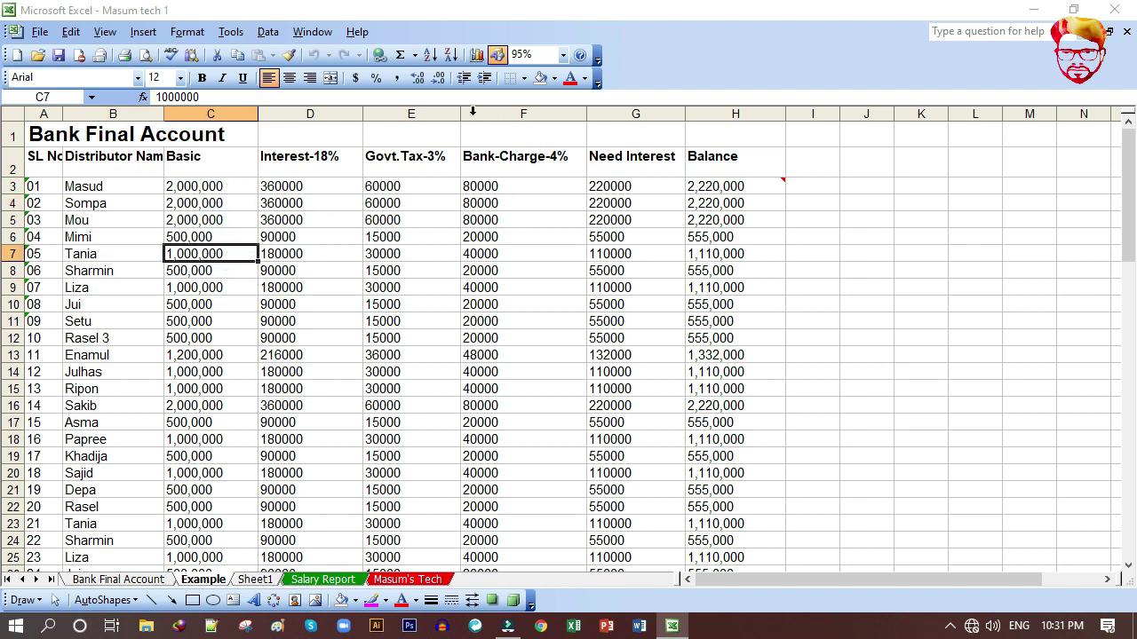
# Step: Slightly narrow the Govt.Tax-3% and Bank-Charge-4% columns on the Example sheet
pyautogui.moveTo(460, 113); pyautogui.dragTo(459, 113)
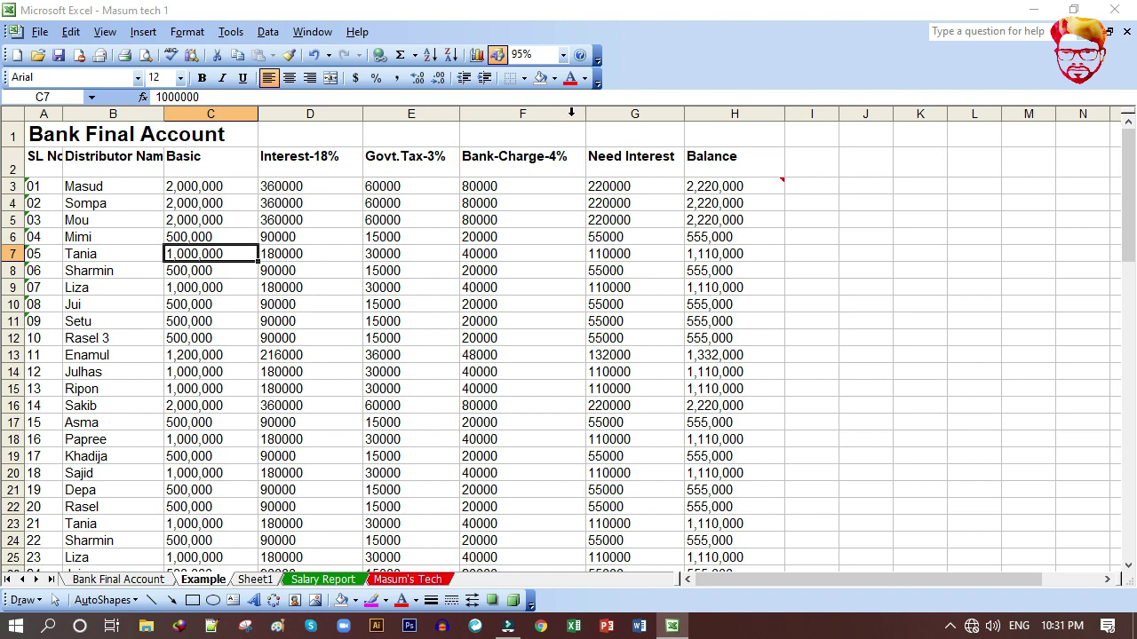
pyautogui.moveTo(586, 114); pyautogui.dragTo(579, 114)
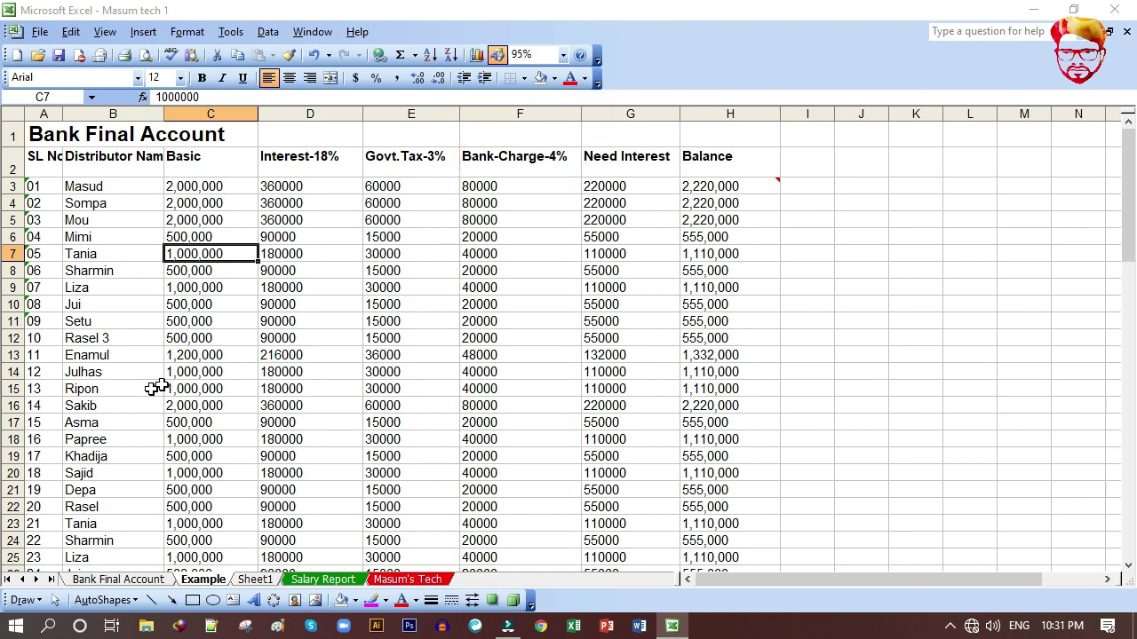
# Step: Go back to the Bank Final Account sheet and examine its finished layout down to the signature row
pyautogui.click(102, 583)
pyautogui.scroll(-5, 551, 293)
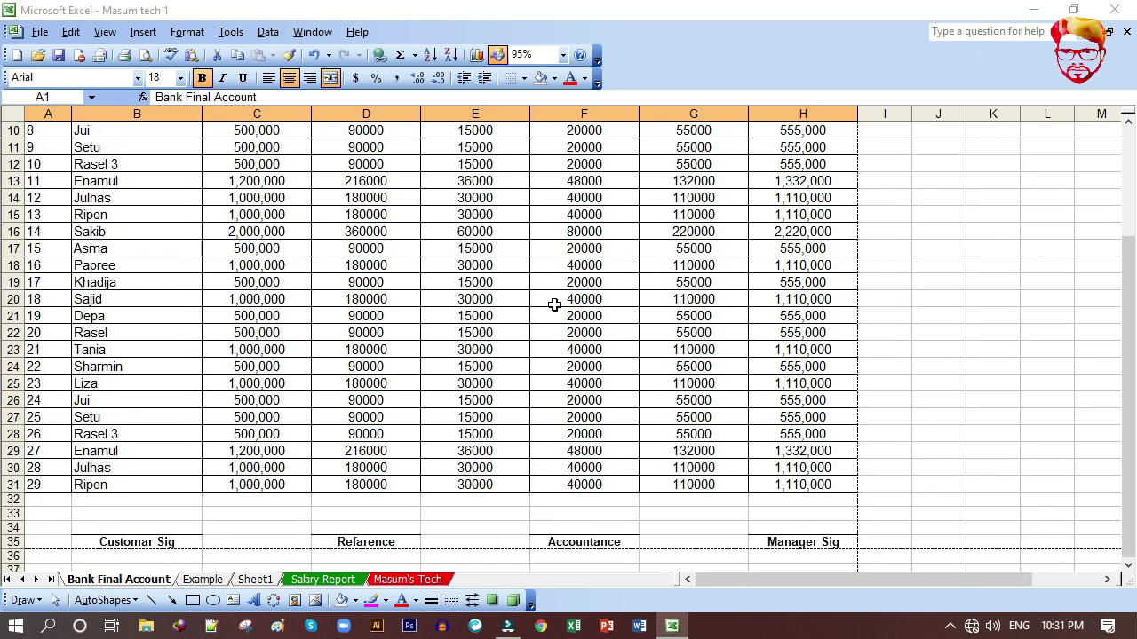
pyautogui.scroll(-1, 553, 308)
pyautogui.scroll(6, 553, 307)
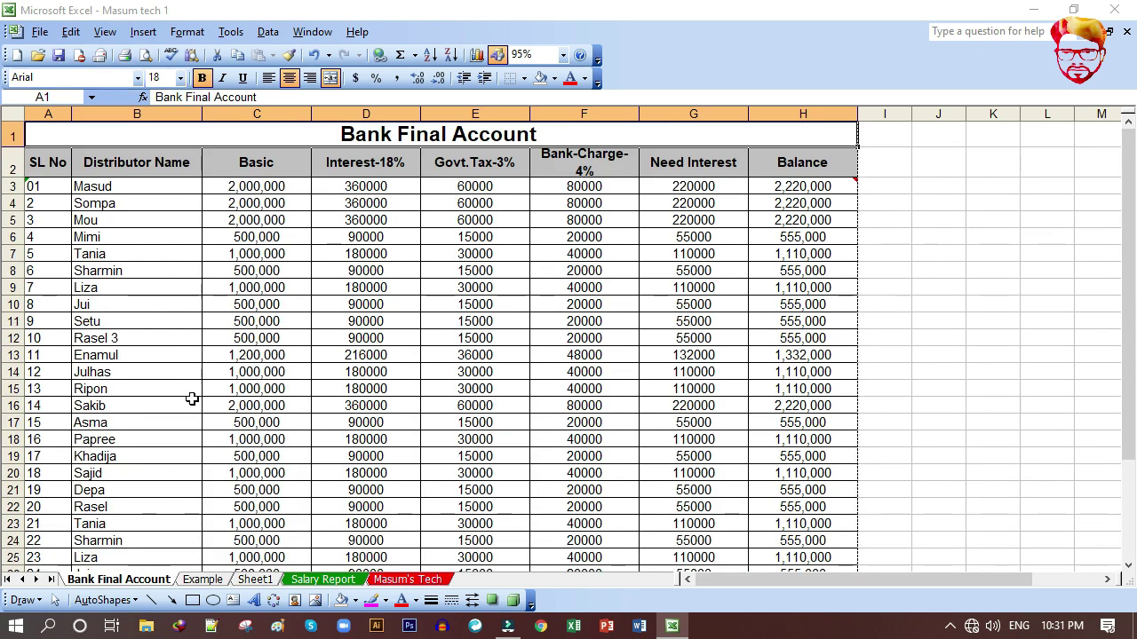
# Step: Return to the Example sheet and inspect its print preview up close and as a full page
pyautogui.click(203, 580)
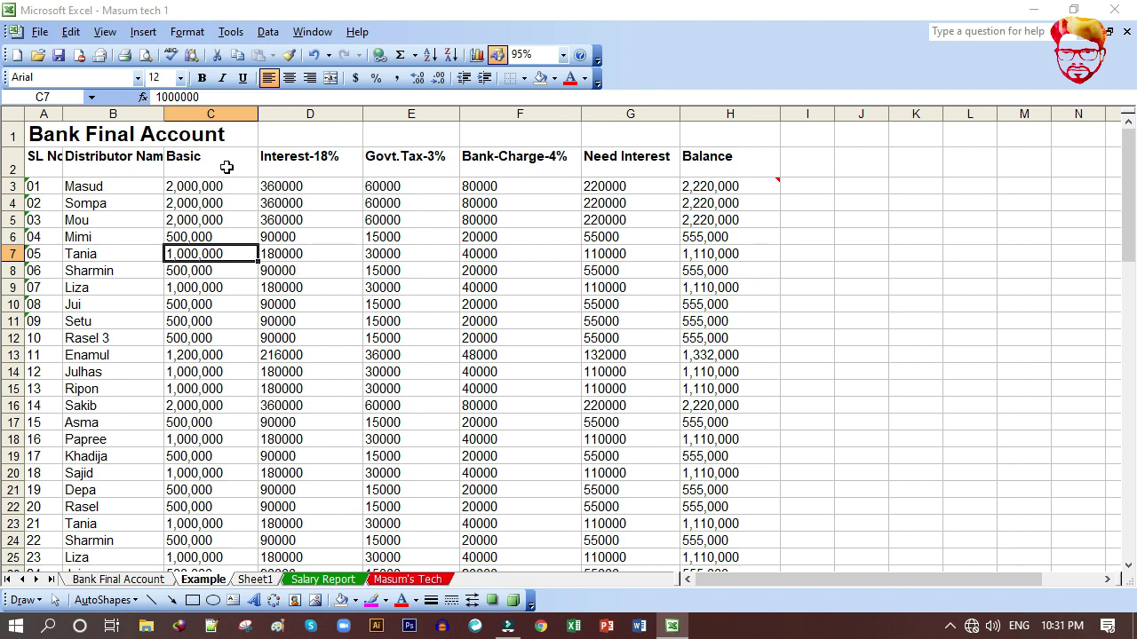
pyautogui.click(146, 57)
pyautogui.click(355, 68)
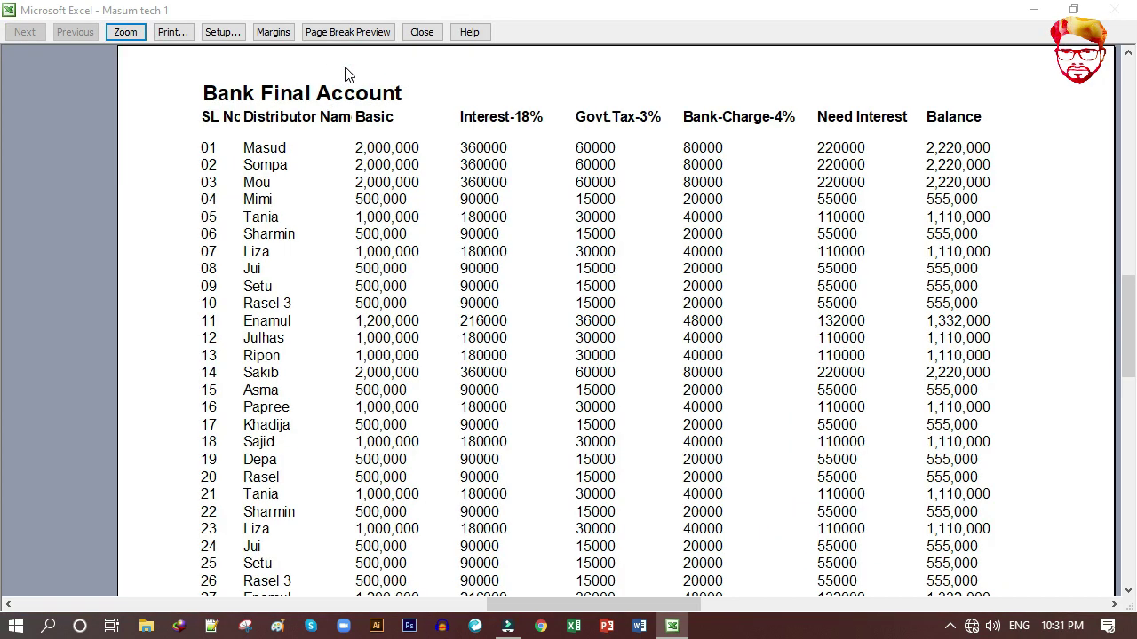
pyautogui.click(349, 80)
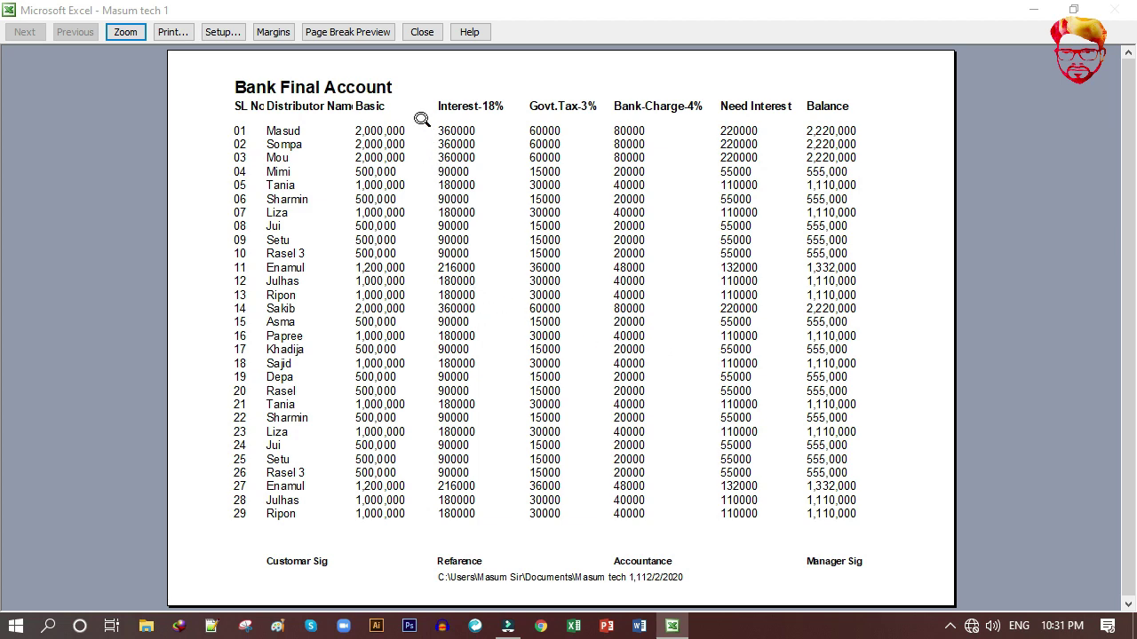
pyautogui.click(422, 33)
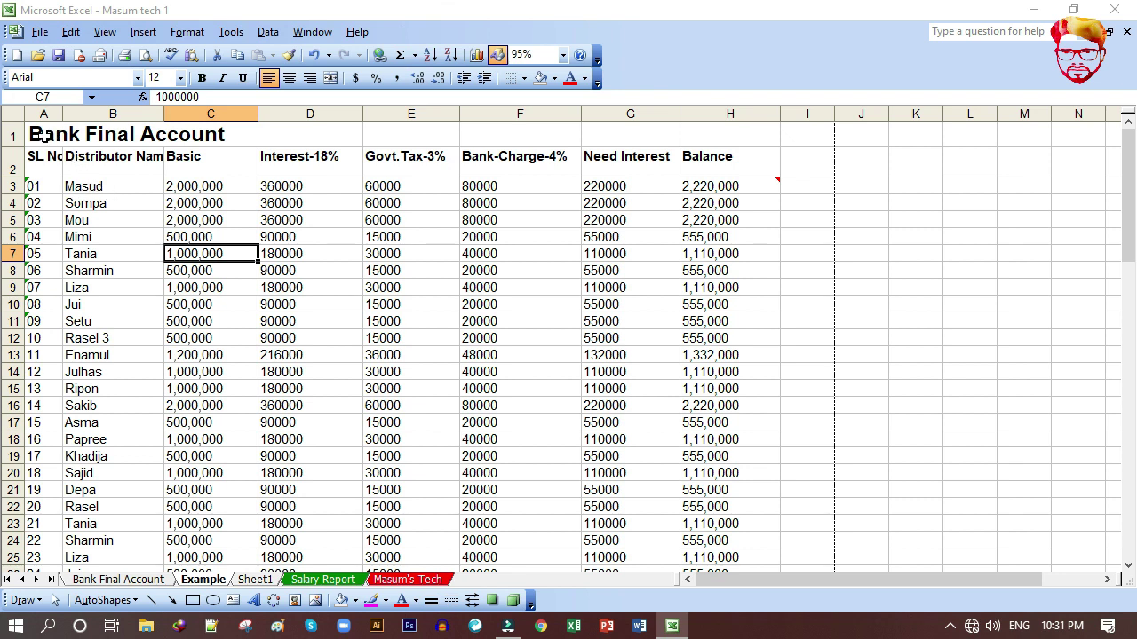
# Step: Inspect the title text held in cell A1 of the Example sheet, leaving that cell selected
pyautogui.doubleClick(38, 134)
pyautogui.moveTo(37, 134); pyautogui.dragTo(172, 132)
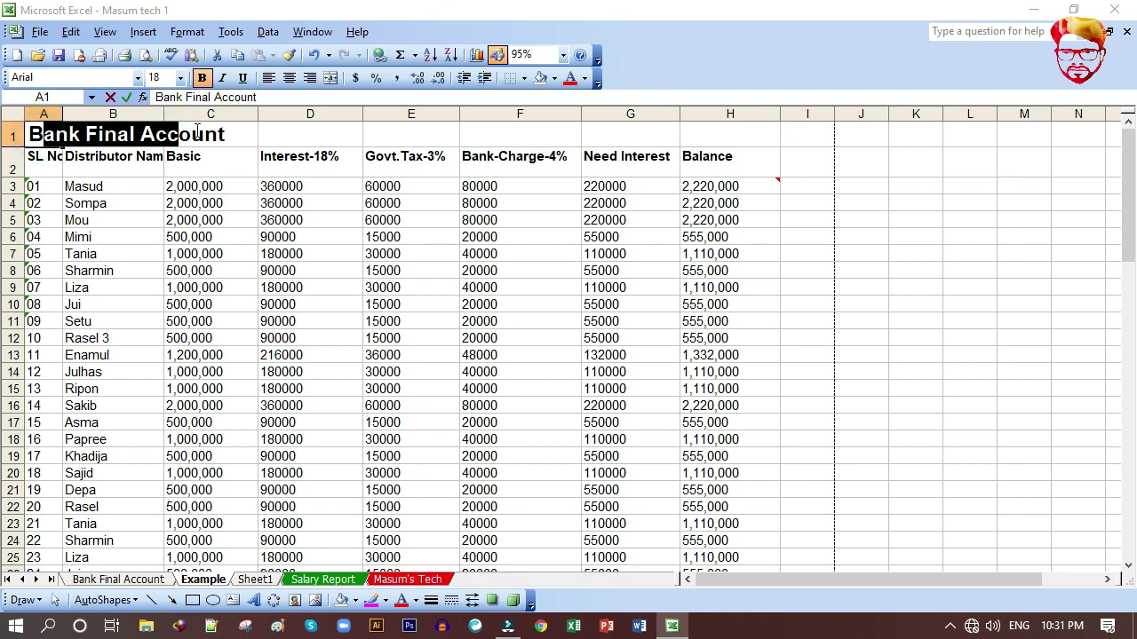
pyautogui.click(206, 132)
pyautogui.press('Return')
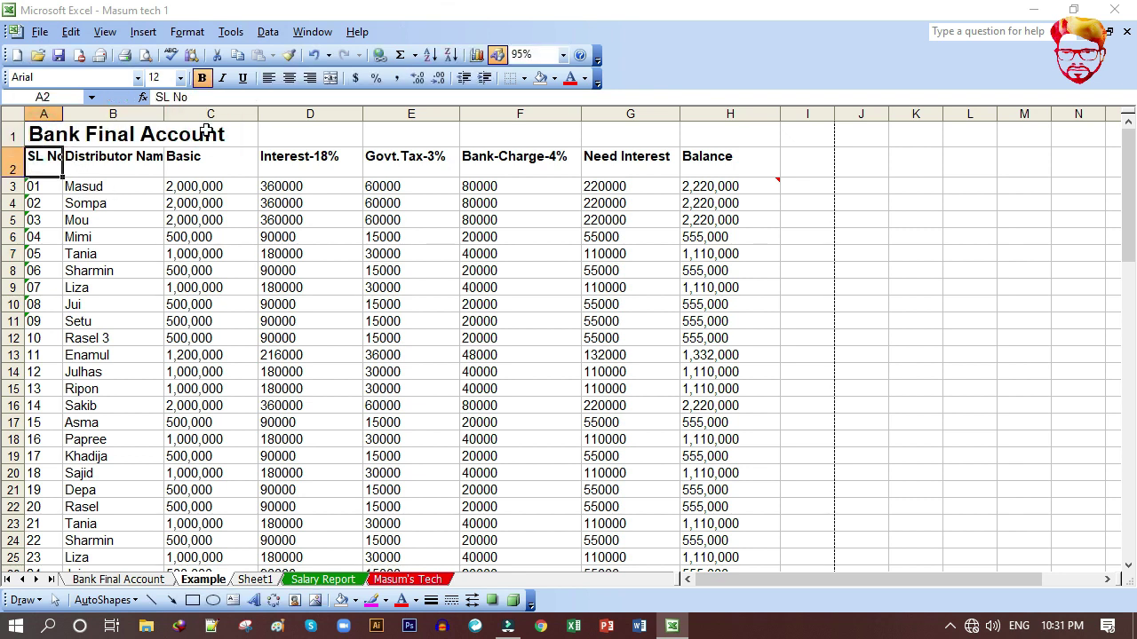
pyautogui.press('Up')
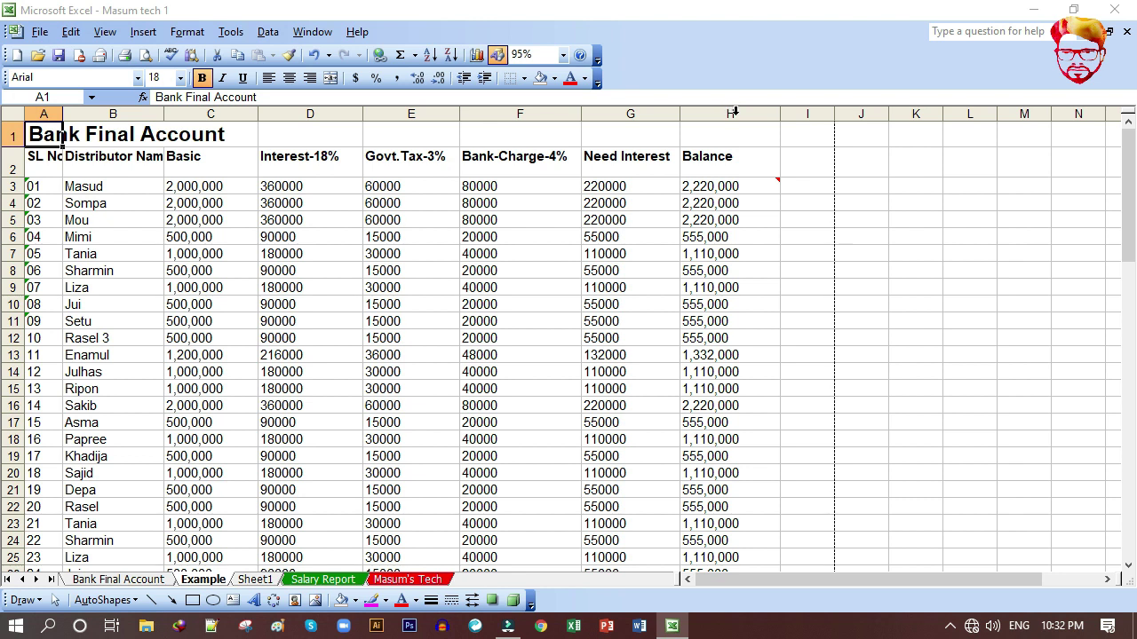
pyautogui.moveTo(51, 133); pyautogui.dragTo(718, 128)
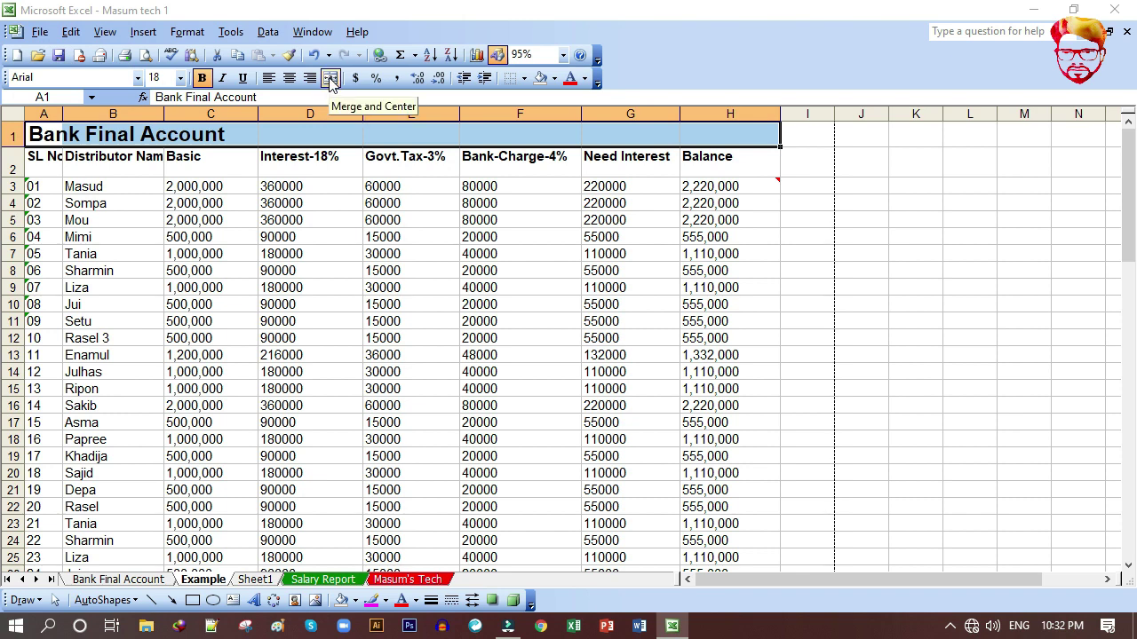
pyautogui.click(187, 32)
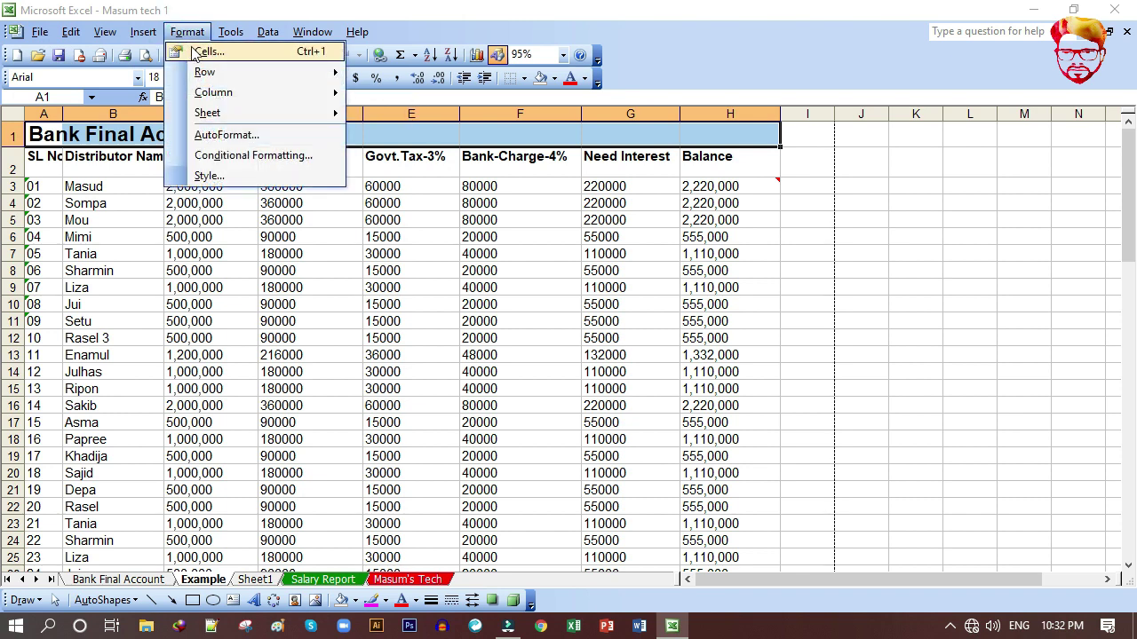
pyautogui.click(206, 51)
pyautogui.click(415, 199)
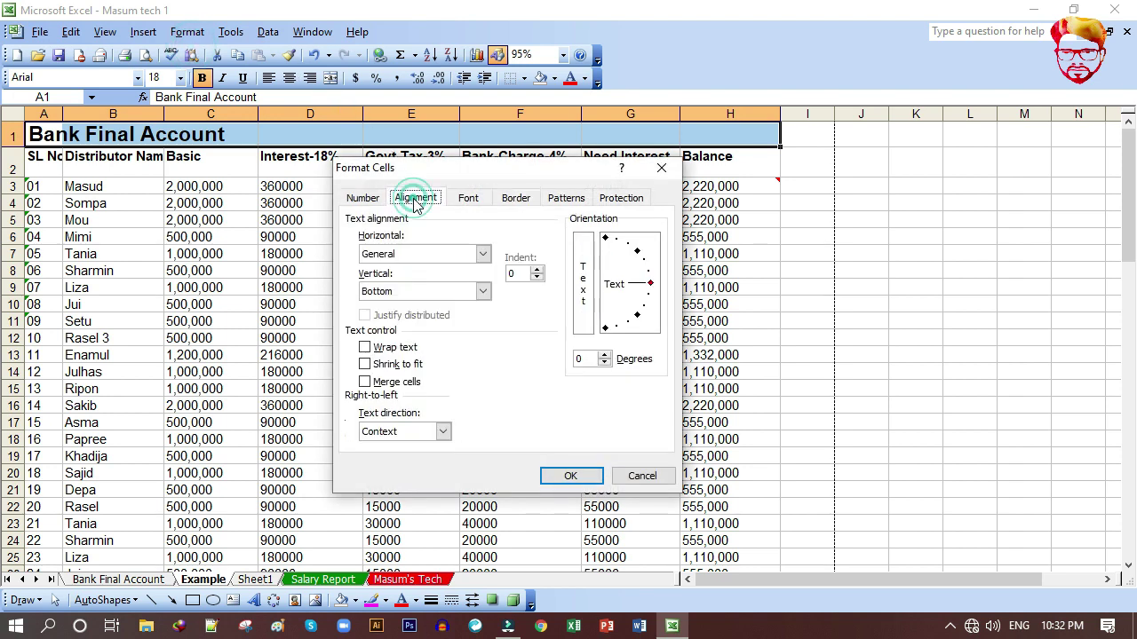
pyautogui.click(394, 385)
pyautogui.click(377, 385)
pyautogui.click(642, 476)
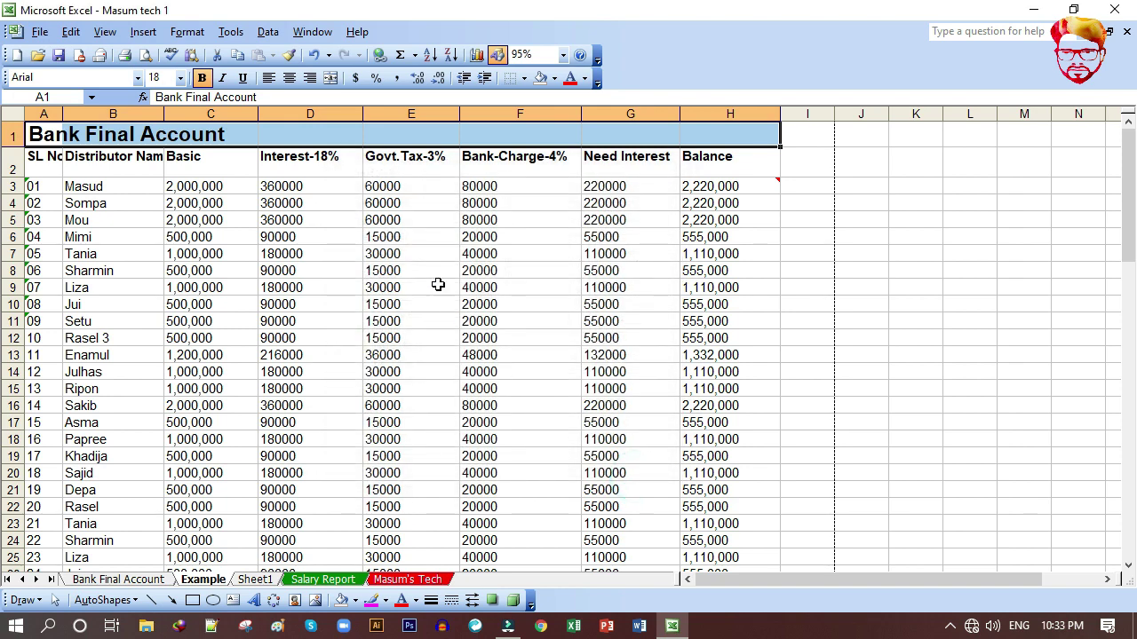
# Step: Try Merge and Center on the title range A1:H1 and undo it
pyautogui.click(331, 78)
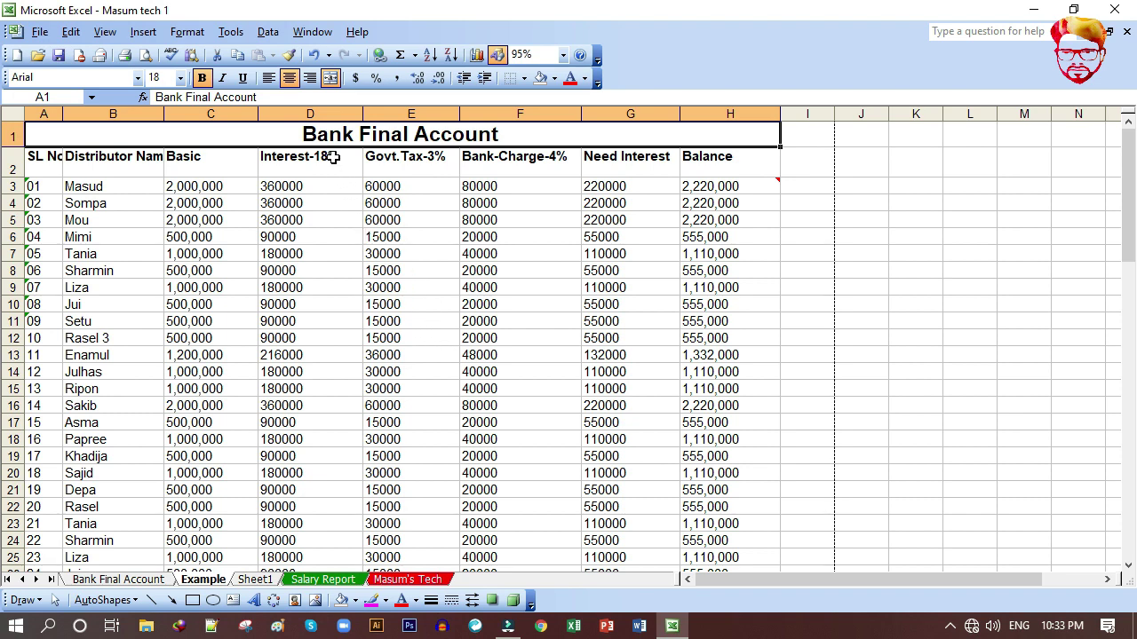
pyautogui.click(314, 54)
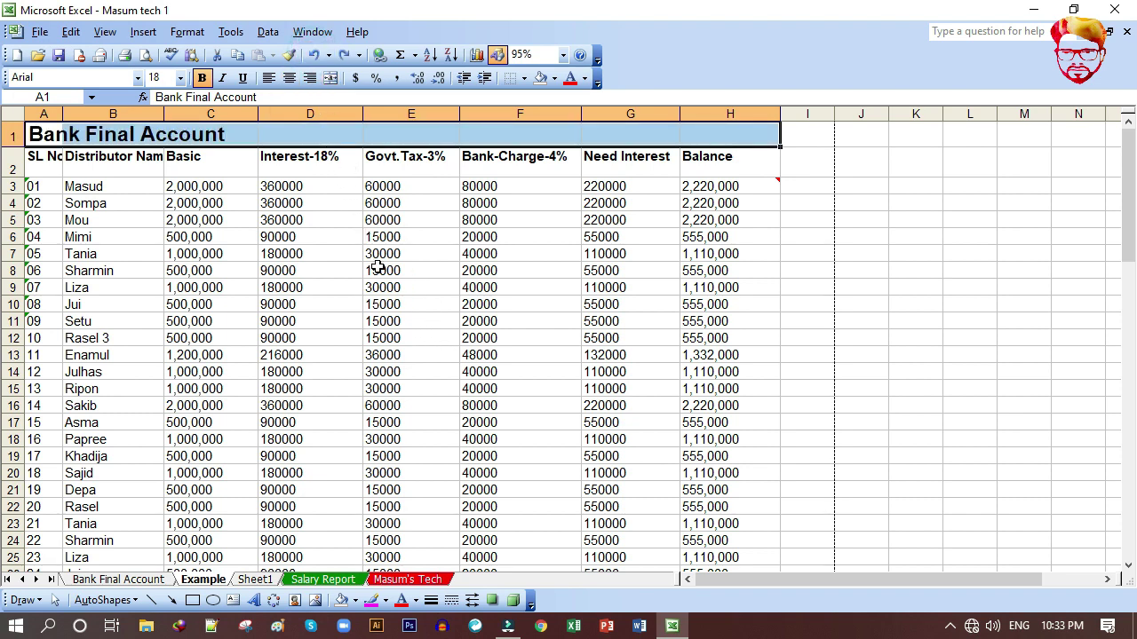
# Step: Merge the title range A1:H1 and center its text both horizontally and vertically through the cell formatting settings
pyautogui.click(412, 270)
pyautogui.click(66, 138)
pyautogui.moveTo(51, 135); pyautogui.dragTo(701, 132)
pyautogui.click(177, 33)
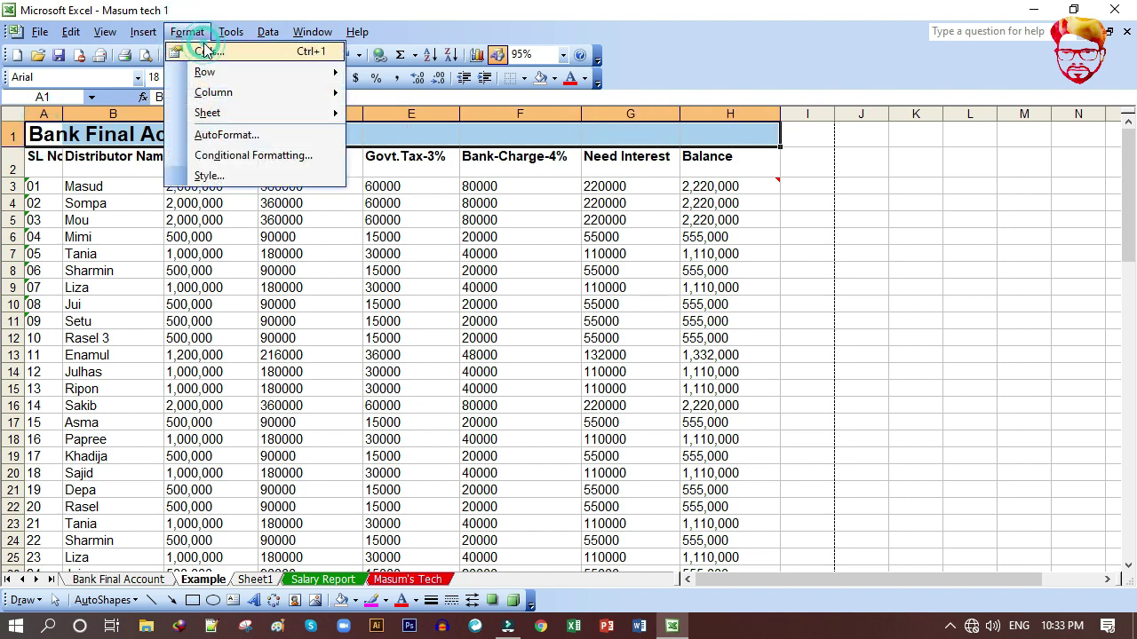
pyautogui.click(200, 50)
pyautogui.click(389, 383)
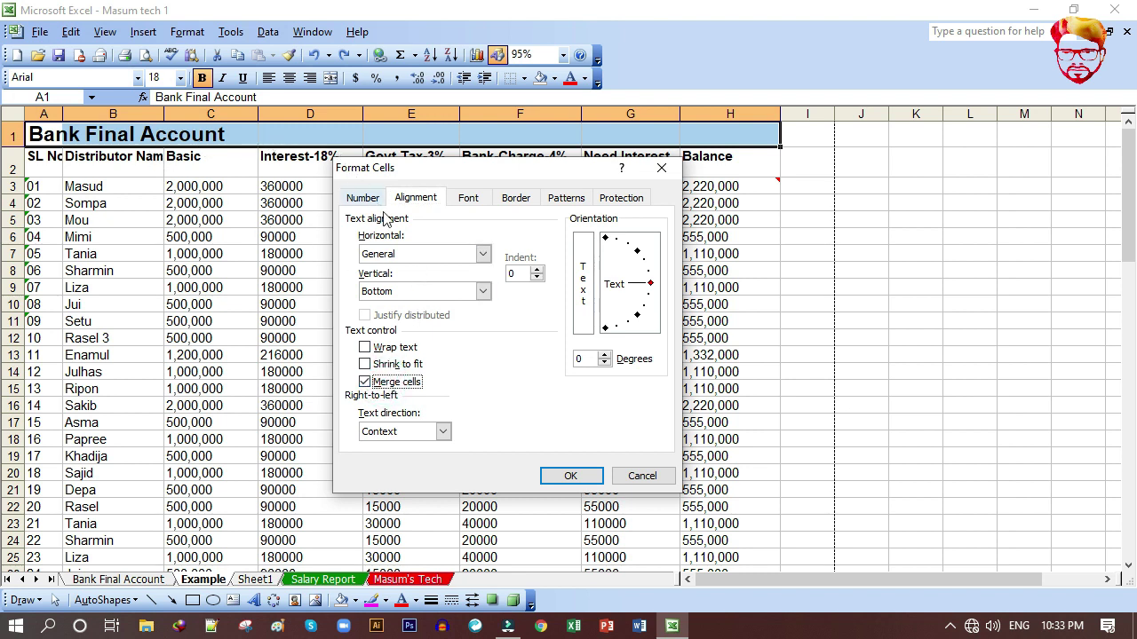
pyautogui.click(464, 255)
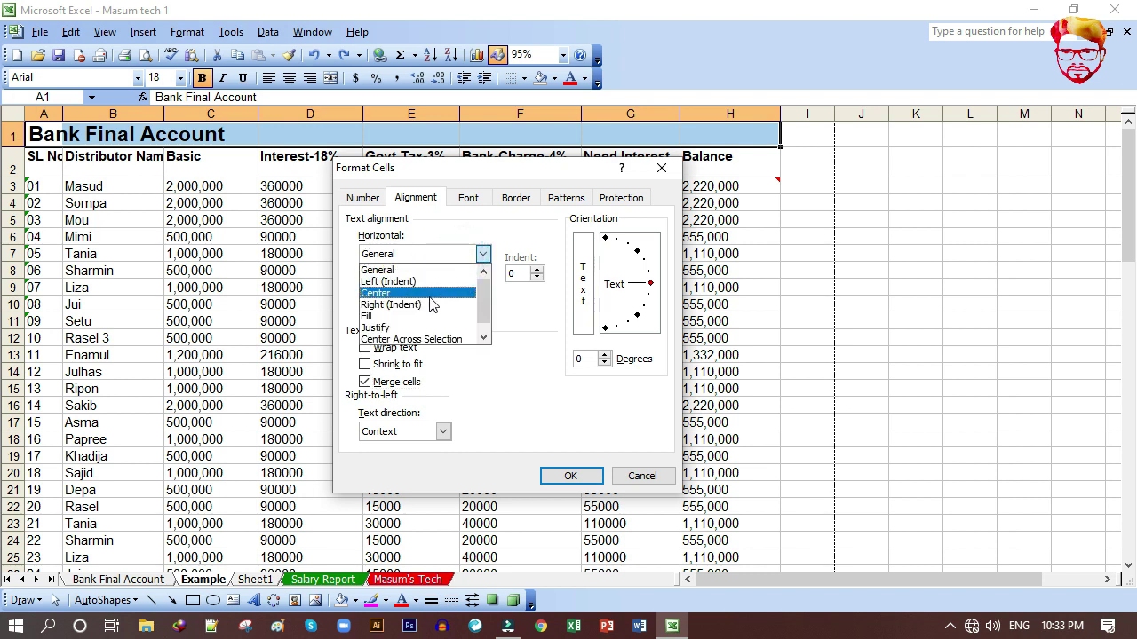
pyautogui.click(430, 295)
pyautogui.click(453, 293)
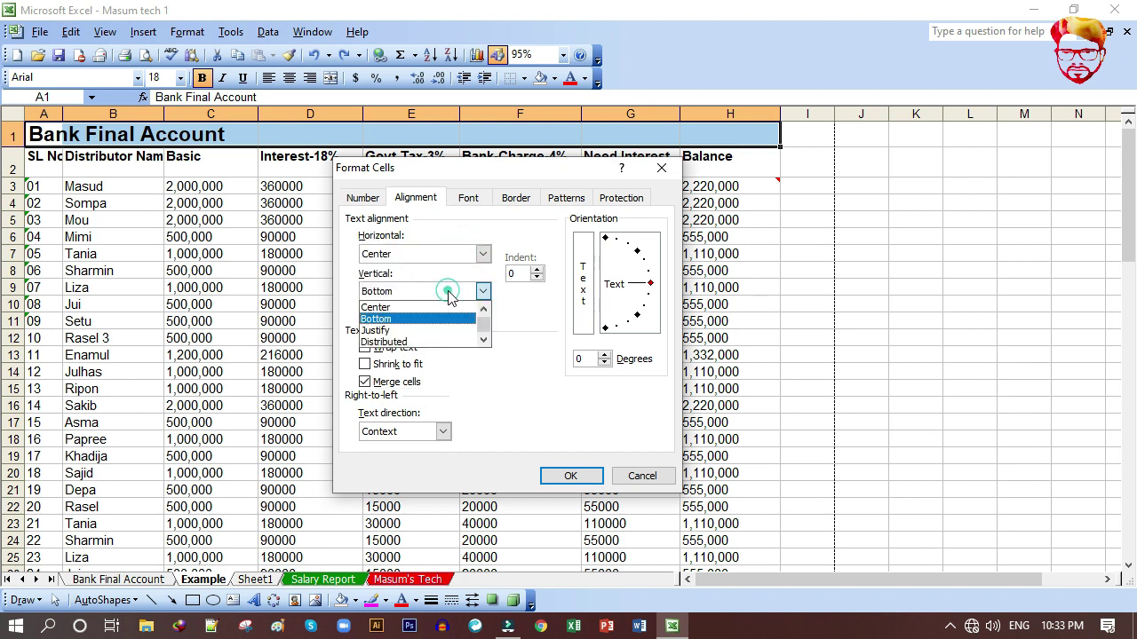
pyautogui.click(411, 308)
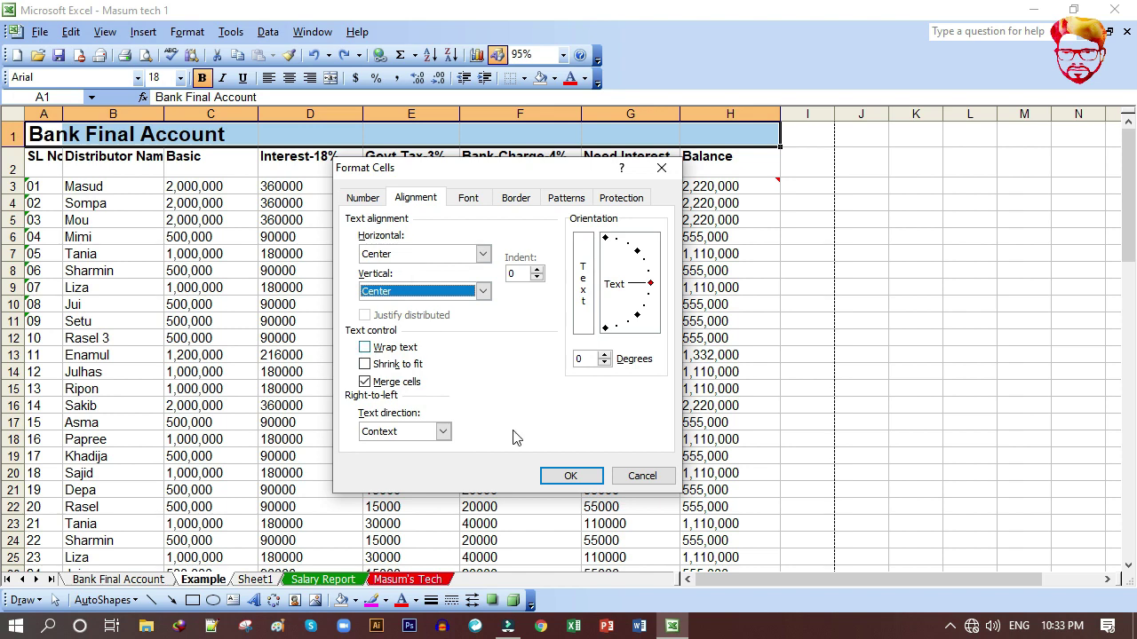
pyautogui.click(567, 477)
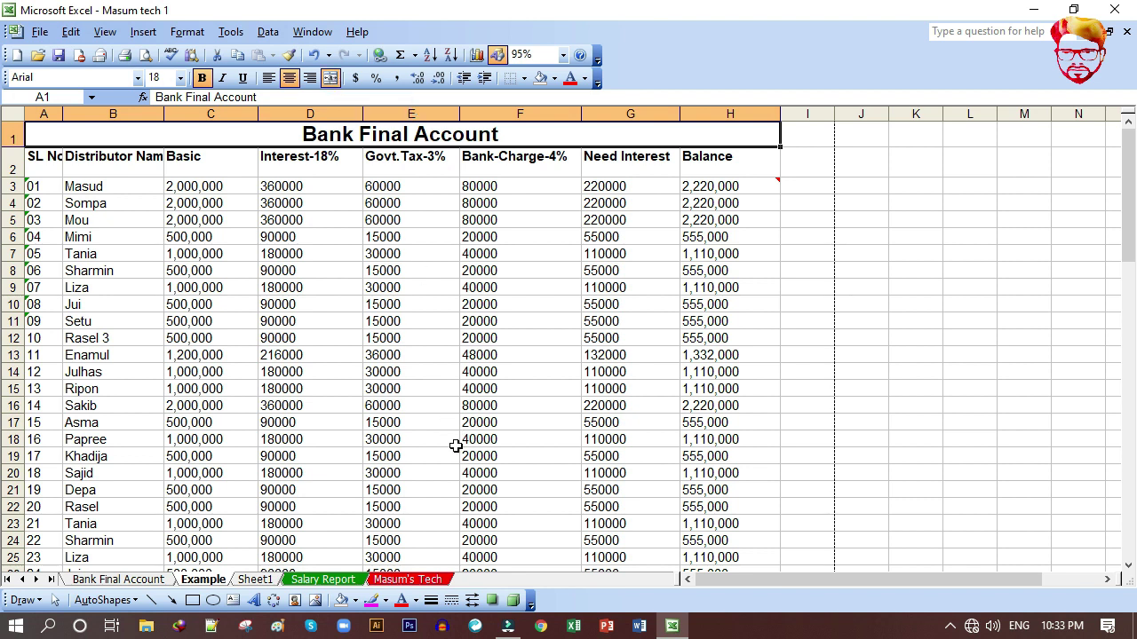
pyautogui.click(442, 323)
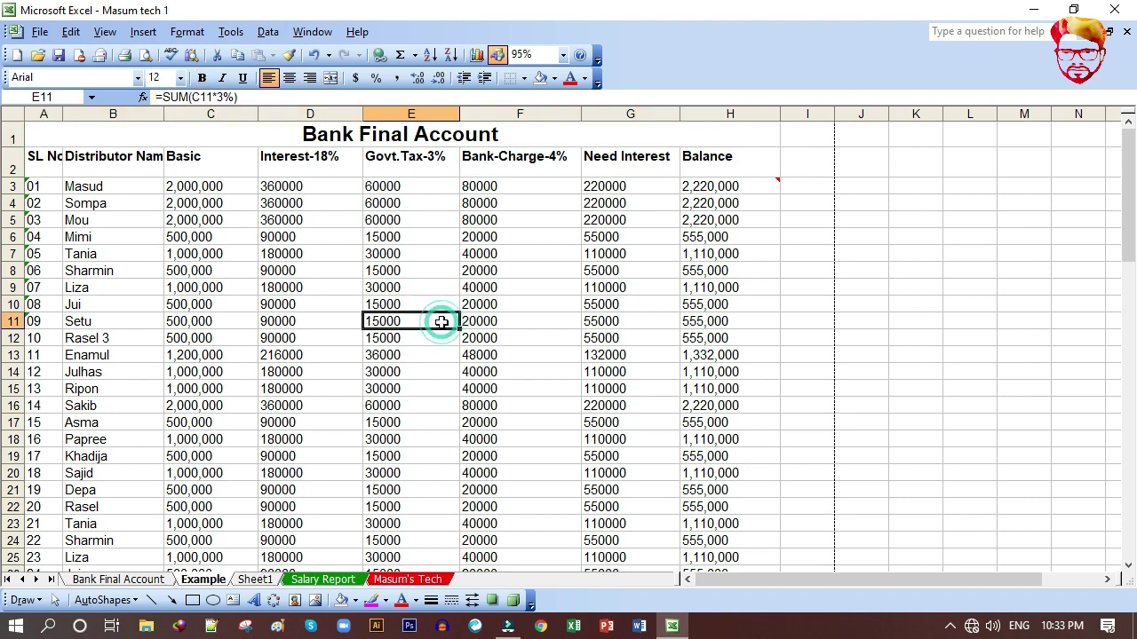
pyautogui.doubleClick(332, 138)
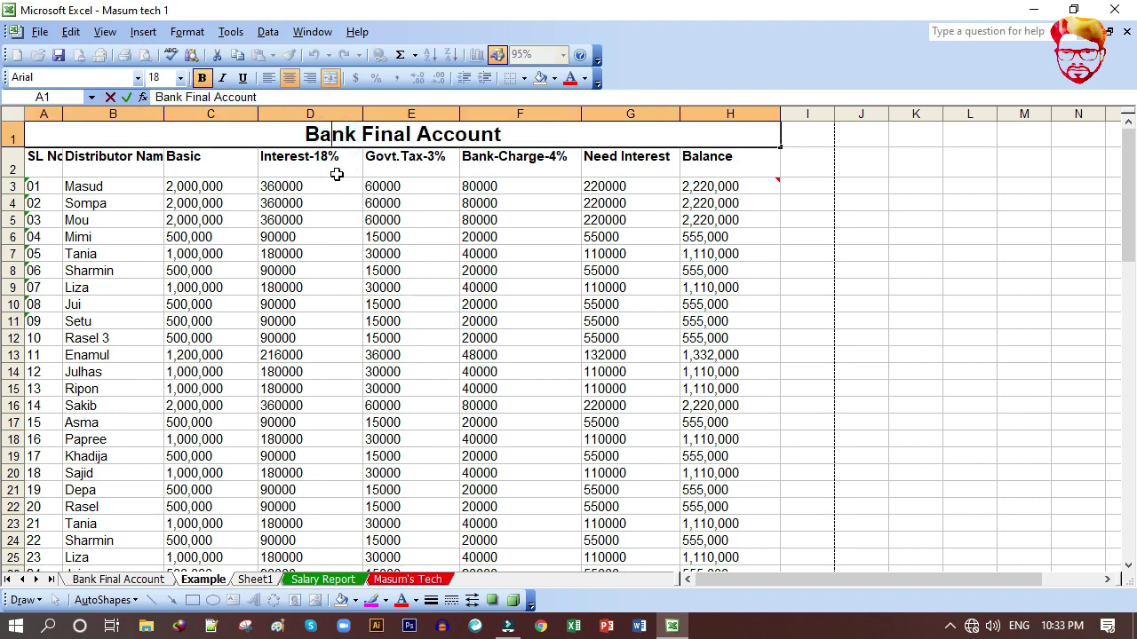
pyautogui.click(336, 160)
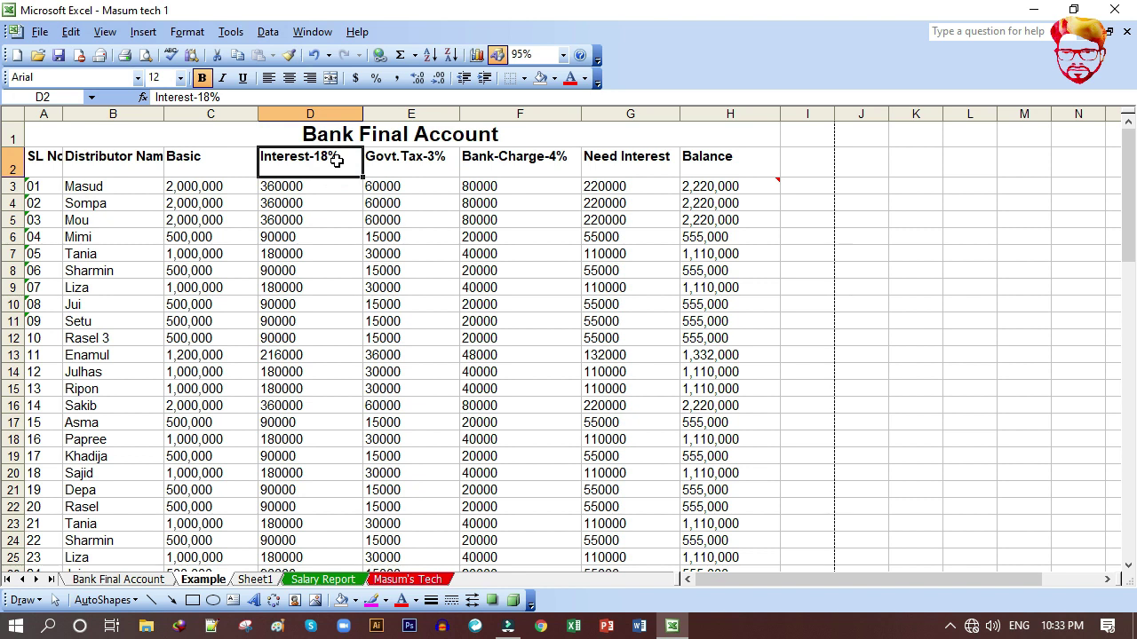
pyautogui.moveTo(43, 160); pyautogui.dragTo(596, 144)
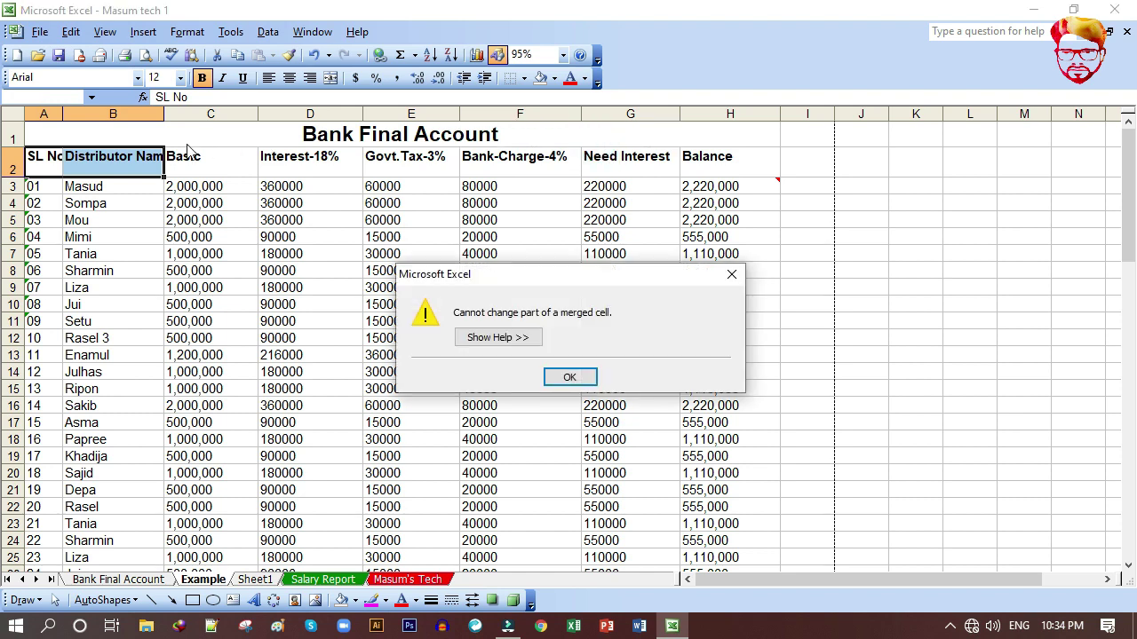
pyautogui.click(734, 275)
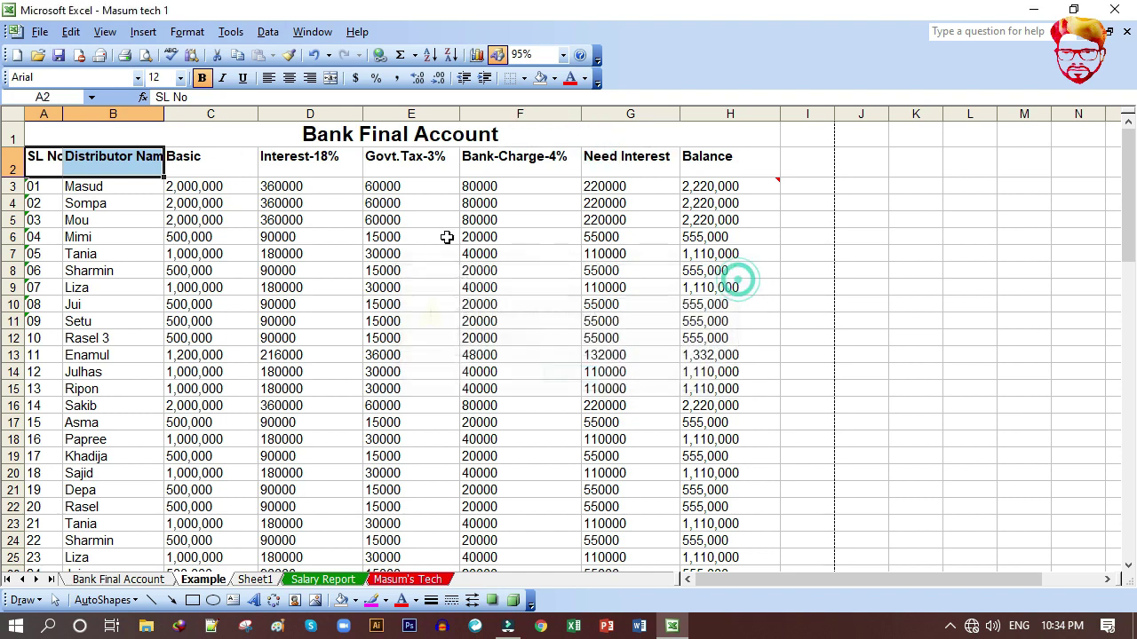
pyautogui.click(99, 161)
pyautogui.moveTo(148, 160); pyautogui.dragTo(673, 162)
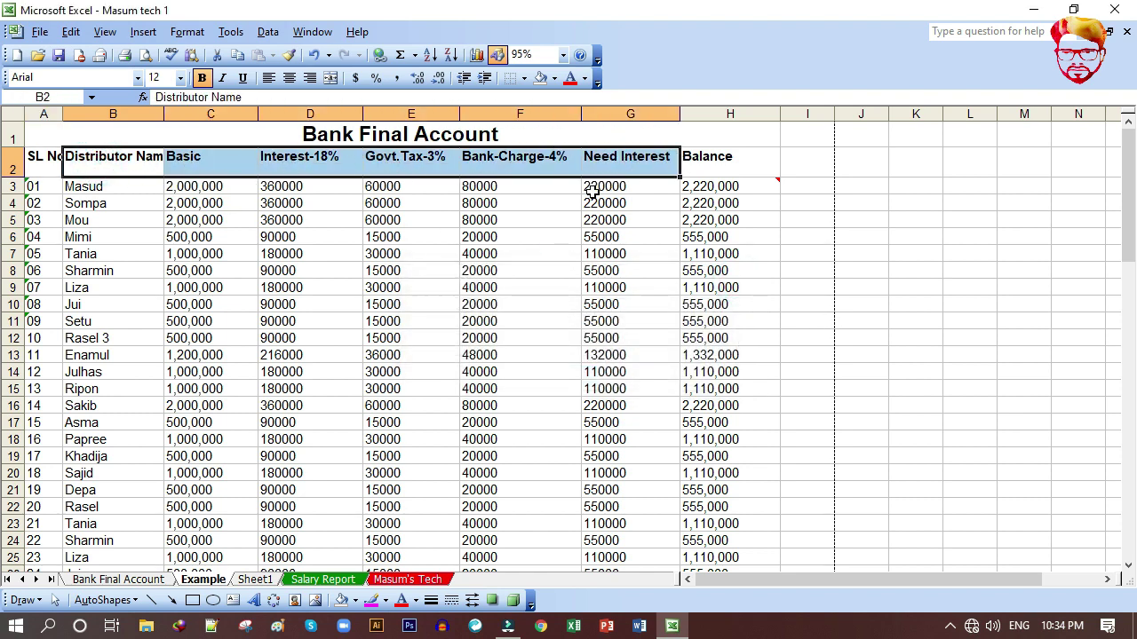
pyautogui.press('Up')
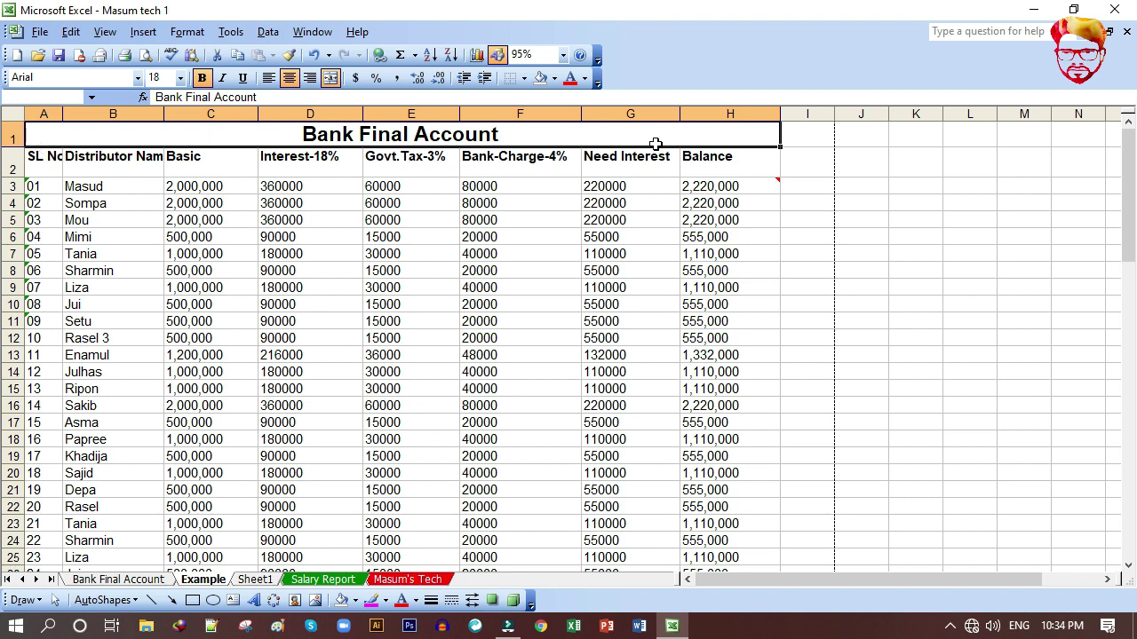
# Step: Set the table range A2:H31 to centered horizontal and vertical alignment with wrapped text
pyautogui.click(49, 166)
pyautogui.moveTo(49, 166); pyautogui.dragTo(708, 156)
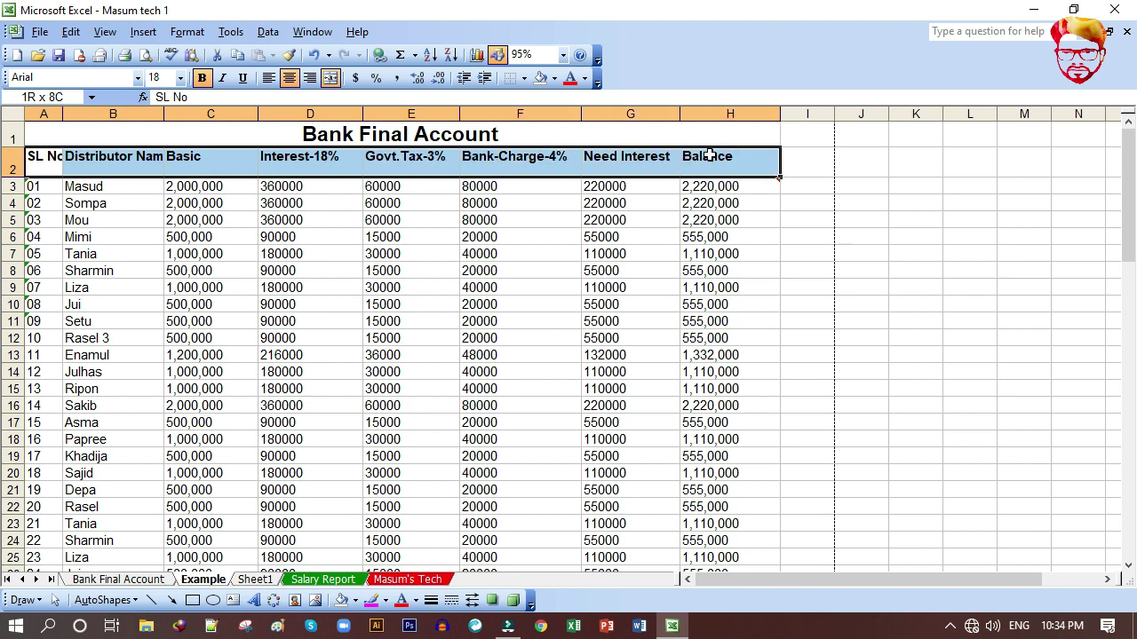
pyautogui.moveTo(707, 155); pyautogui.dragTo(695, 505)
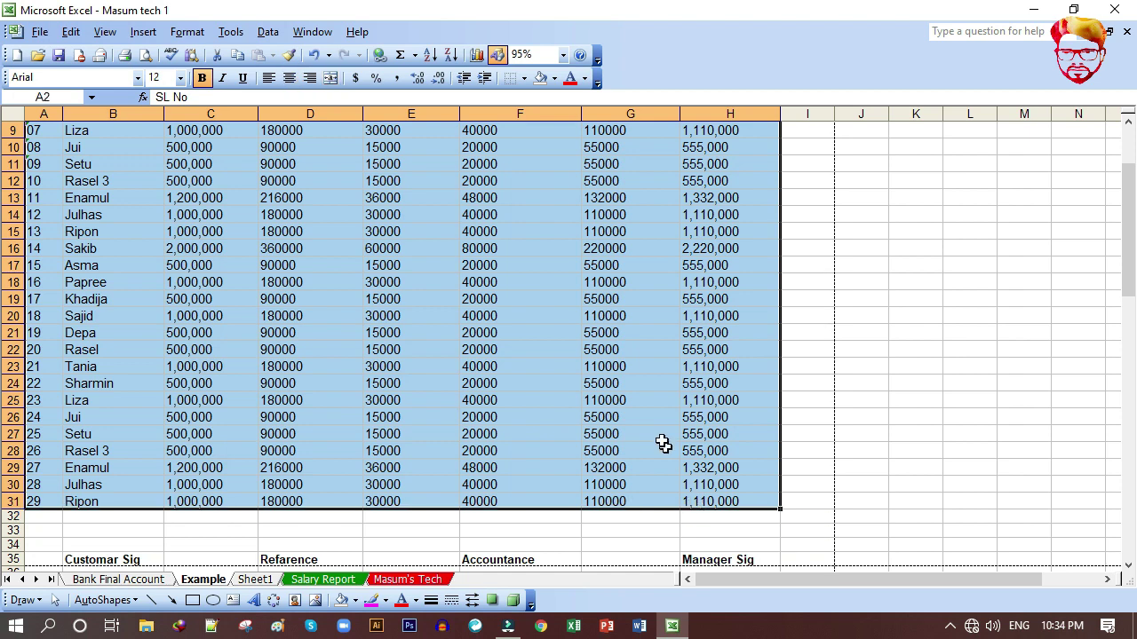
pyautogui.scroll(3, 148, 281)
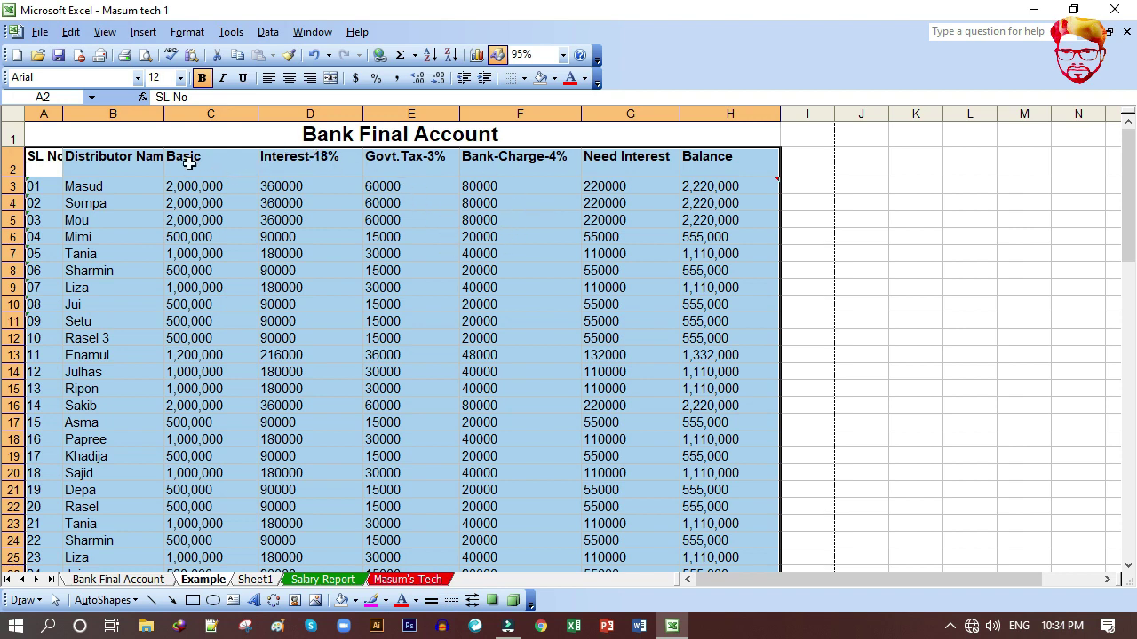
pyautogui.click(178, 32)
pyautogui.click(207, 54)
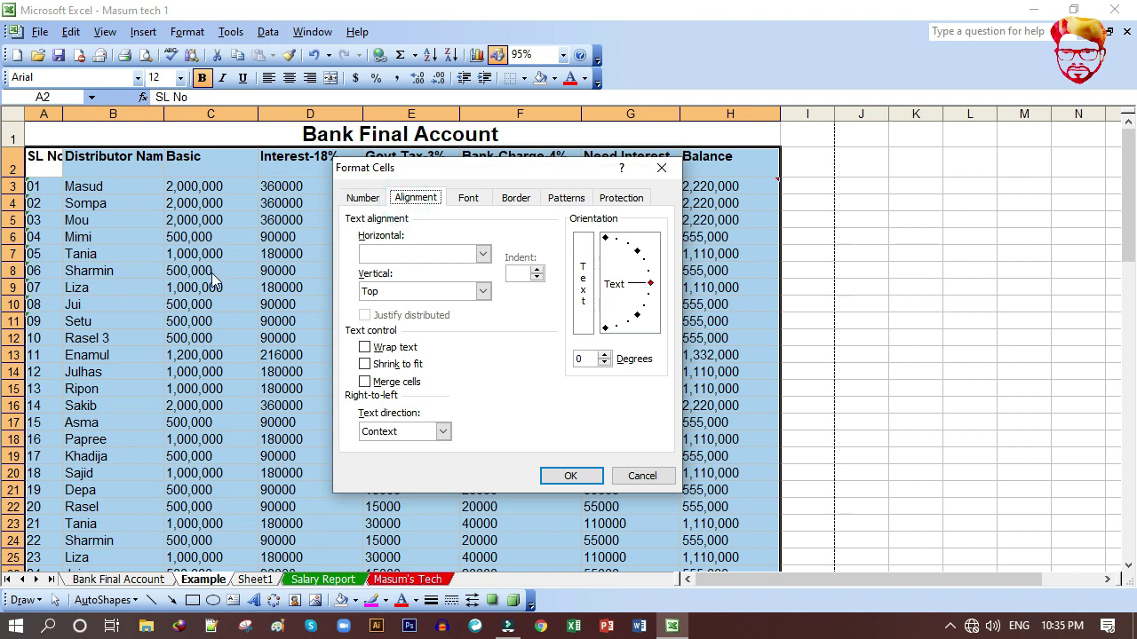
pyautogui.click(422, 255)
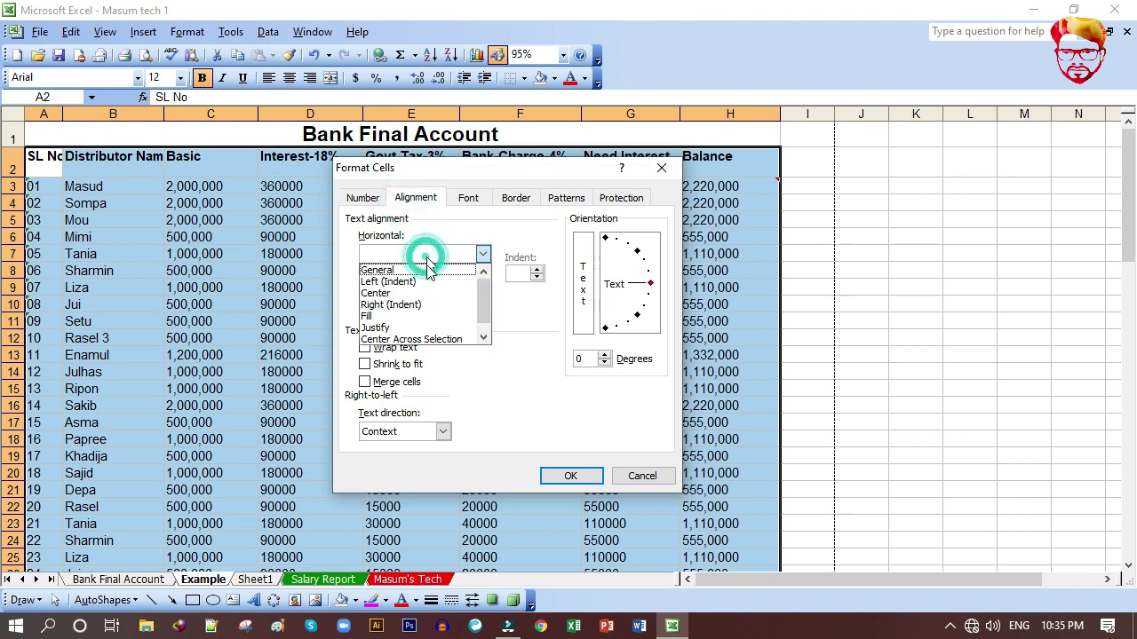
pyautogui.click(427, 294)
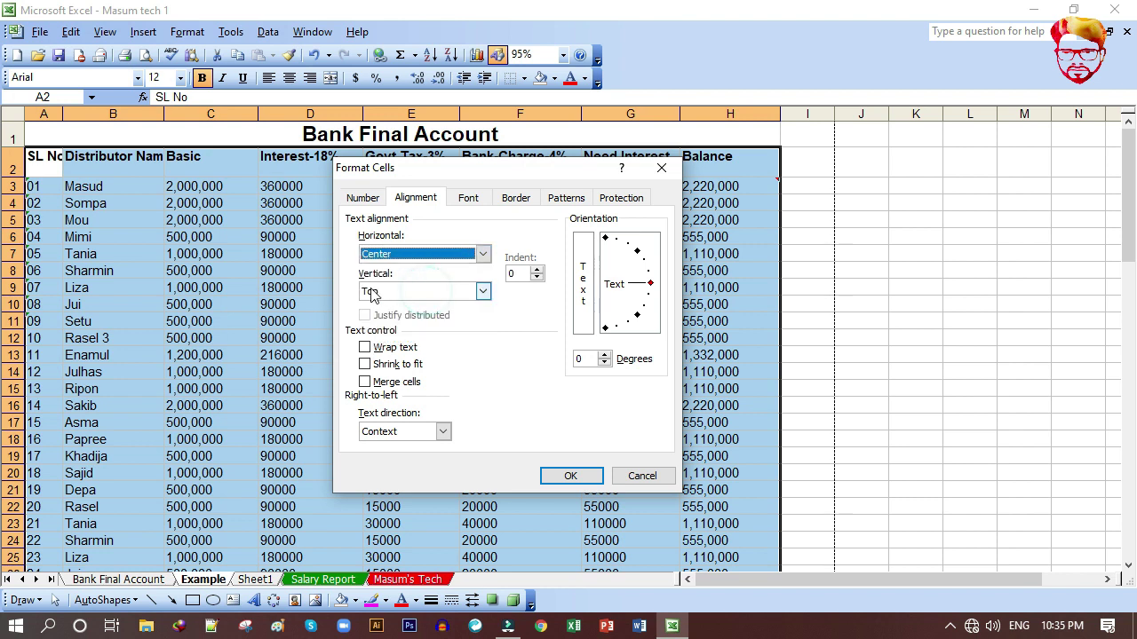
pyautogui.click(418, 291)
pyautogui.click(417, 319)
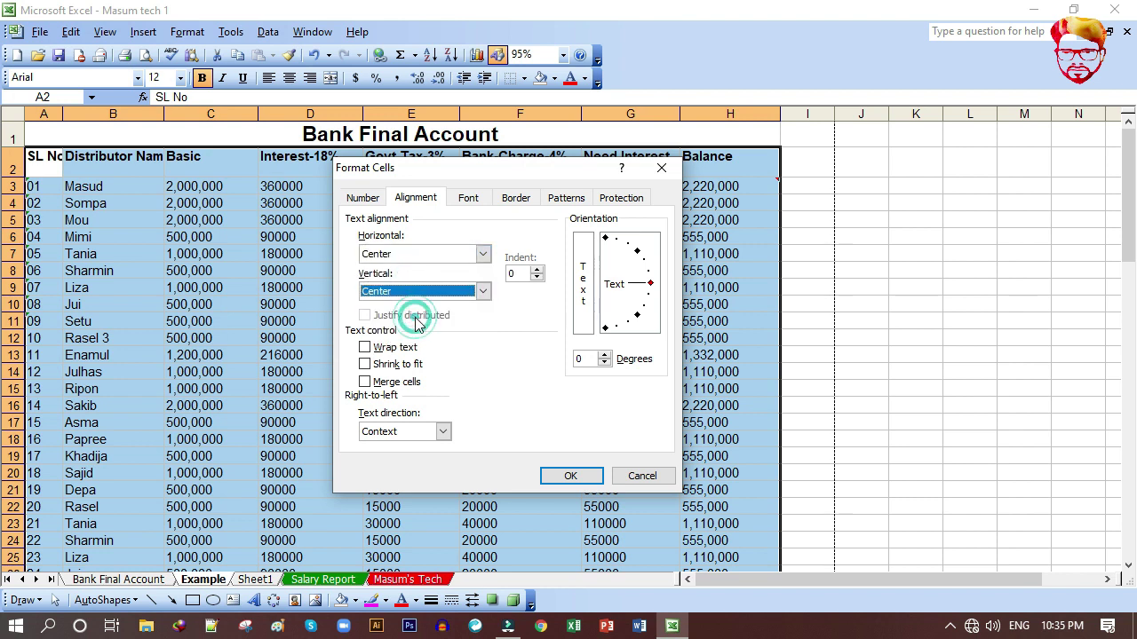
pyautogui.click(365, 349)
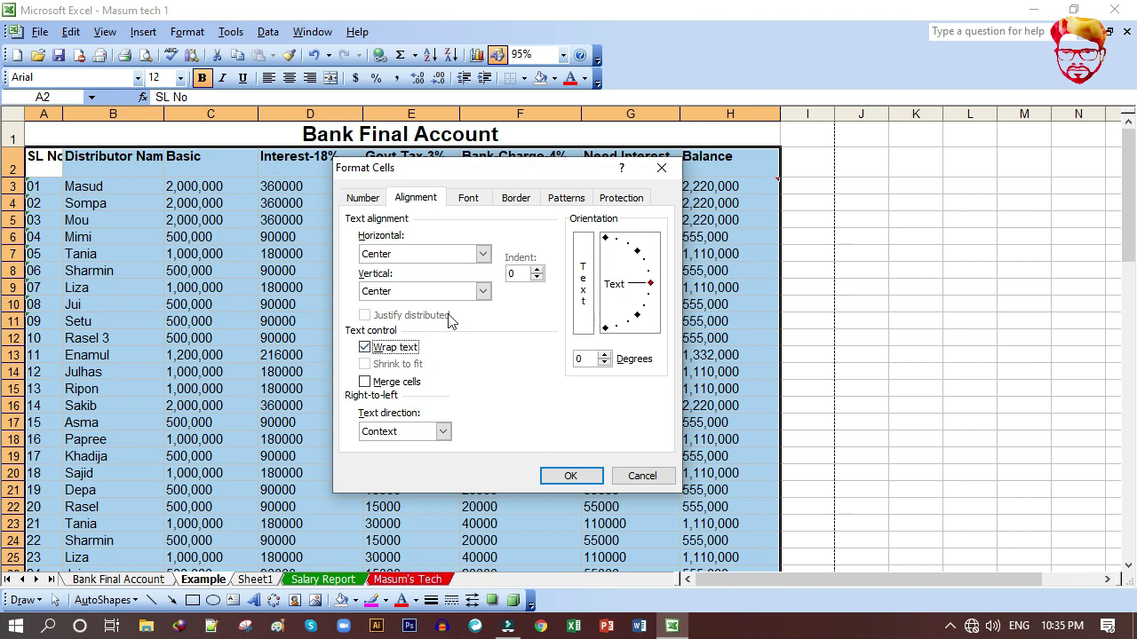
# Step: Add outline and inside borders to the table range A2:H31 and slightly increase the header row's height
pyautogui.click(517, 198)
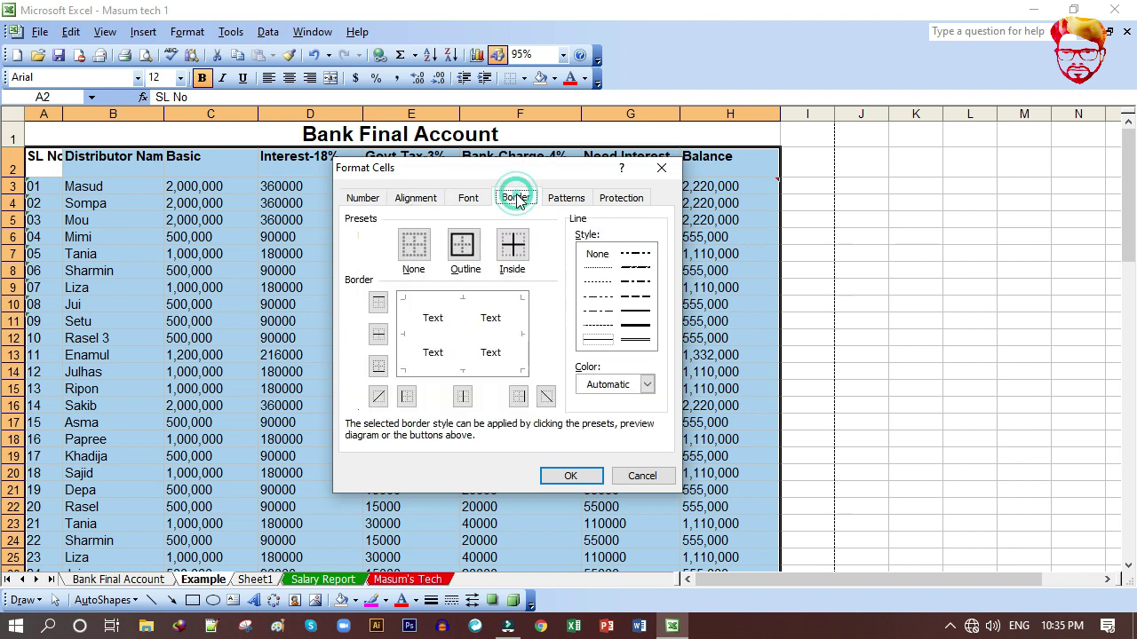
pyautogui.click(462, 244)
pyautogui.click(515, 244)
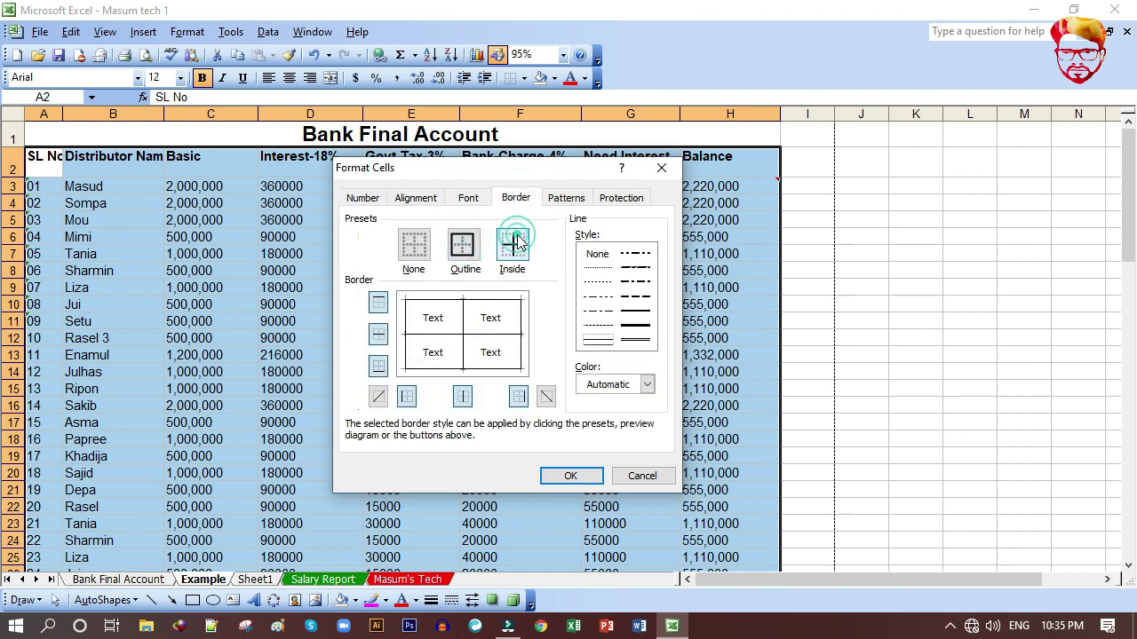
pyautogui.click(571, 476)
pyautogui.click(573, 474)
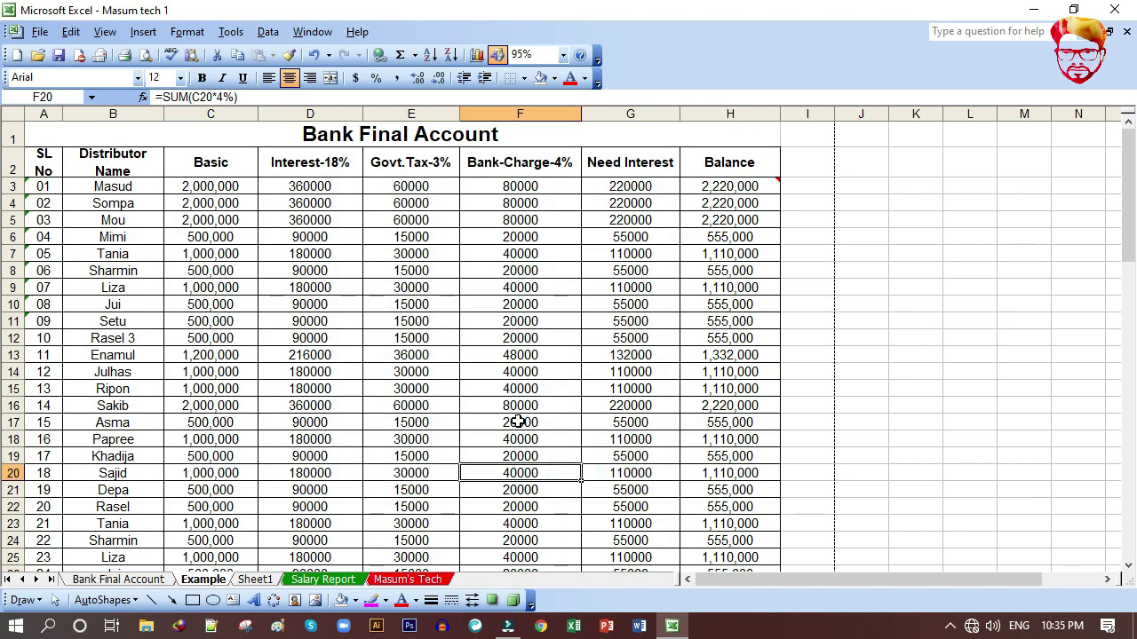
pyautogui.moveTo(19, 180); pyautogui.dragTo(20, 183)
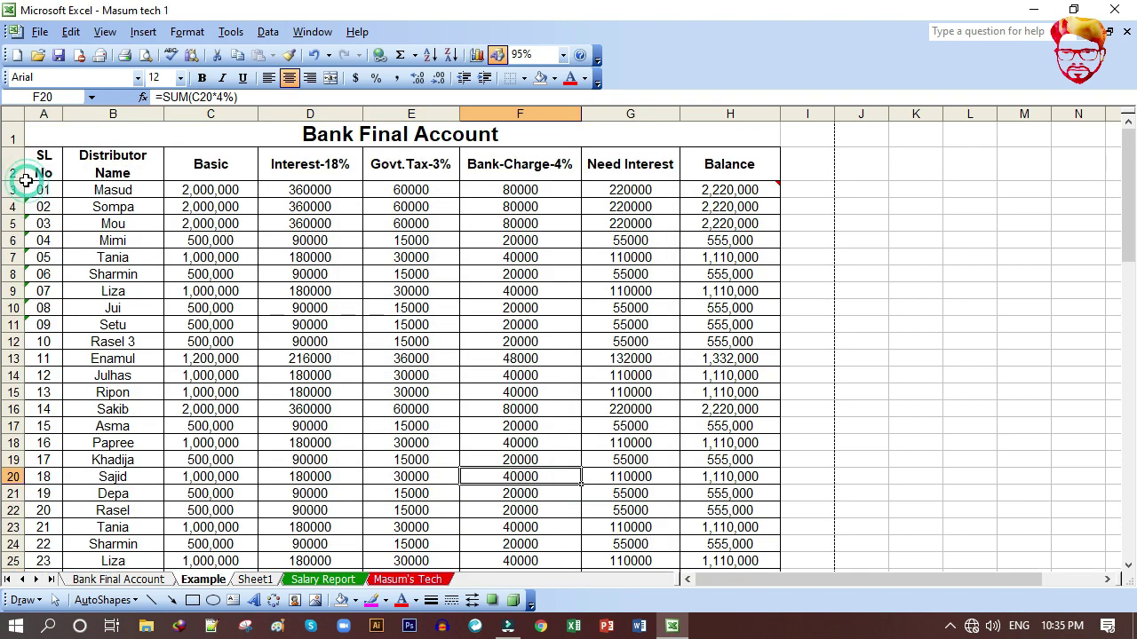
# Step: Inspect the formatted Example sheet in the print preview and return to the worksheet
pyautogui.click(146, 55)
pyautogui.click(412, 108)
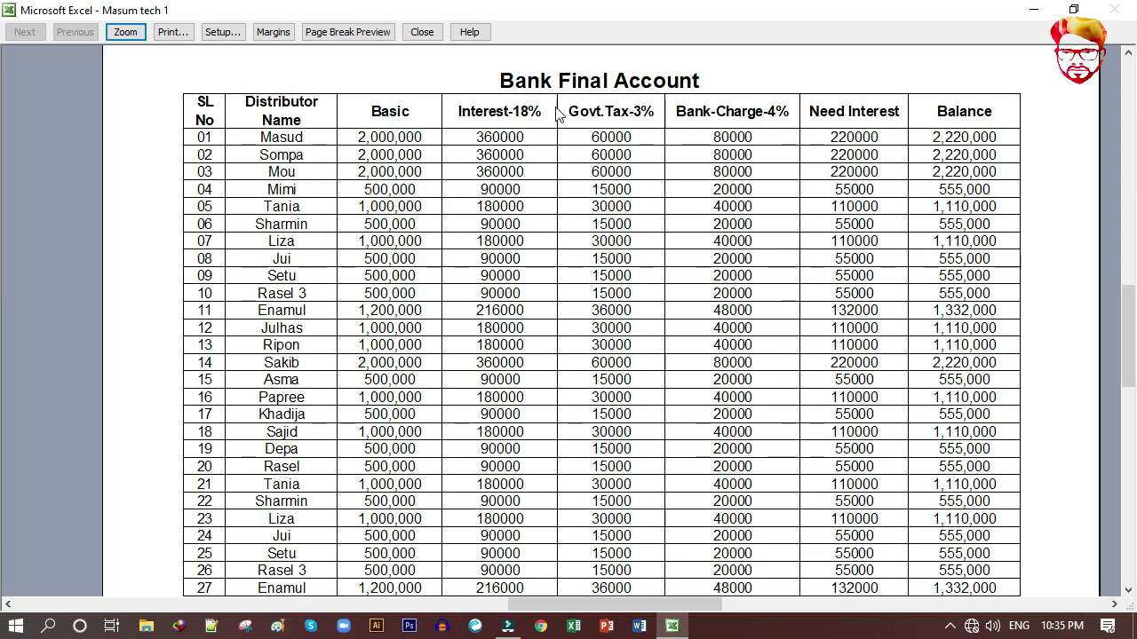
pyautogui.scroll(-3, 977, 393)
pyautogui.scroll(4, 977, 392)
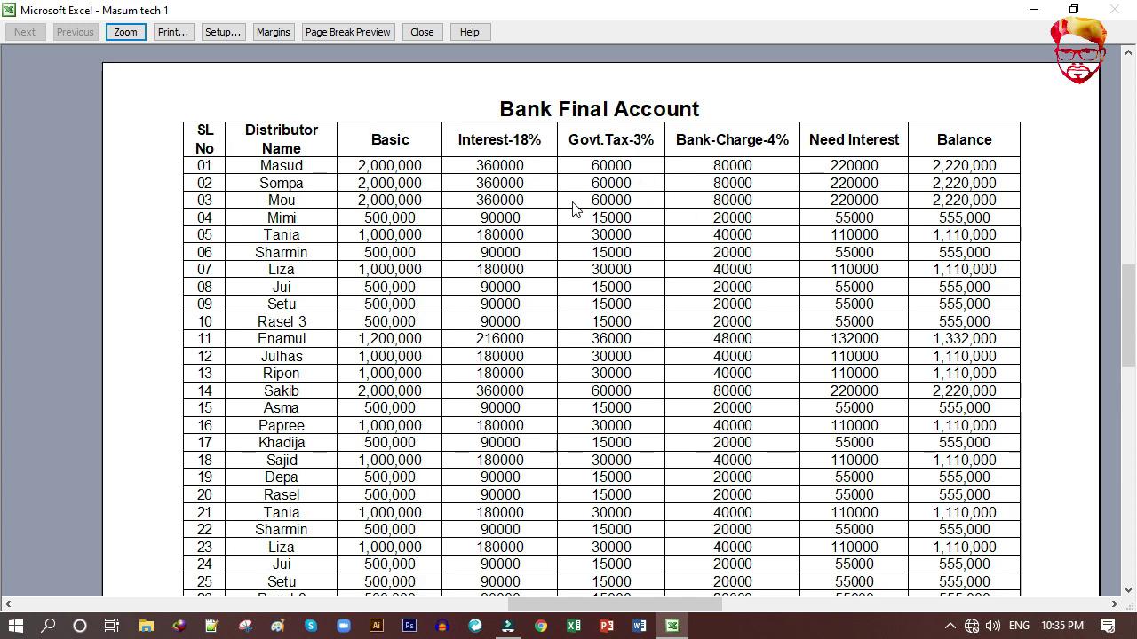
pyautogui.click(422, 32)
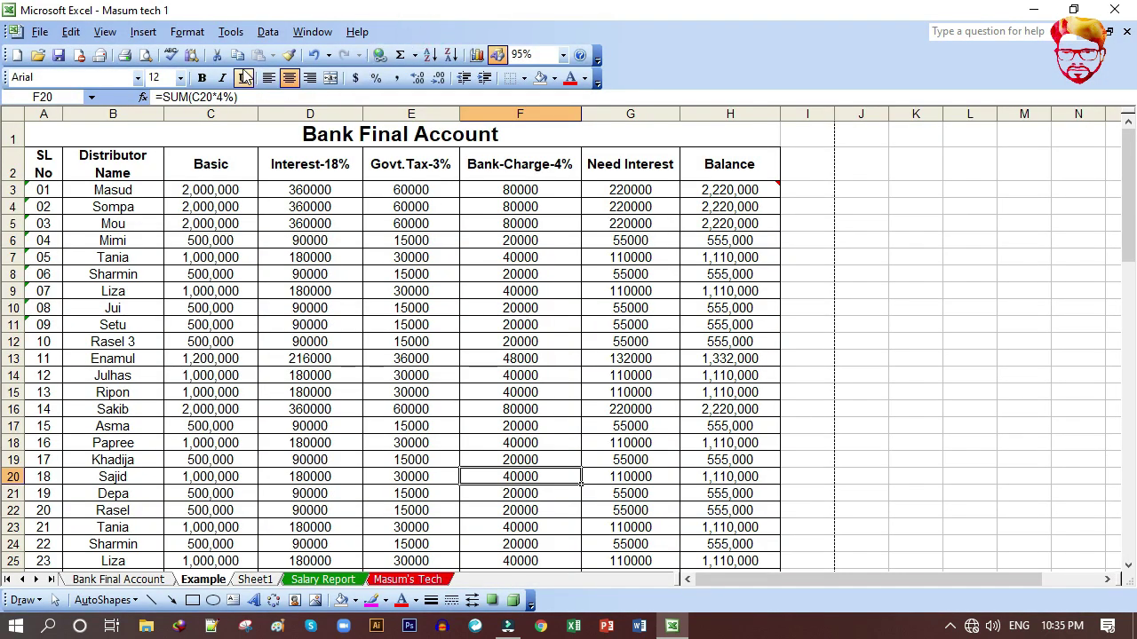
# Step: Undo the header row height change, the table formatting and the title merge
pyautogui.click(313, 55)
pyautogui.click(312, 55)
pyautogui.click(313, 55)
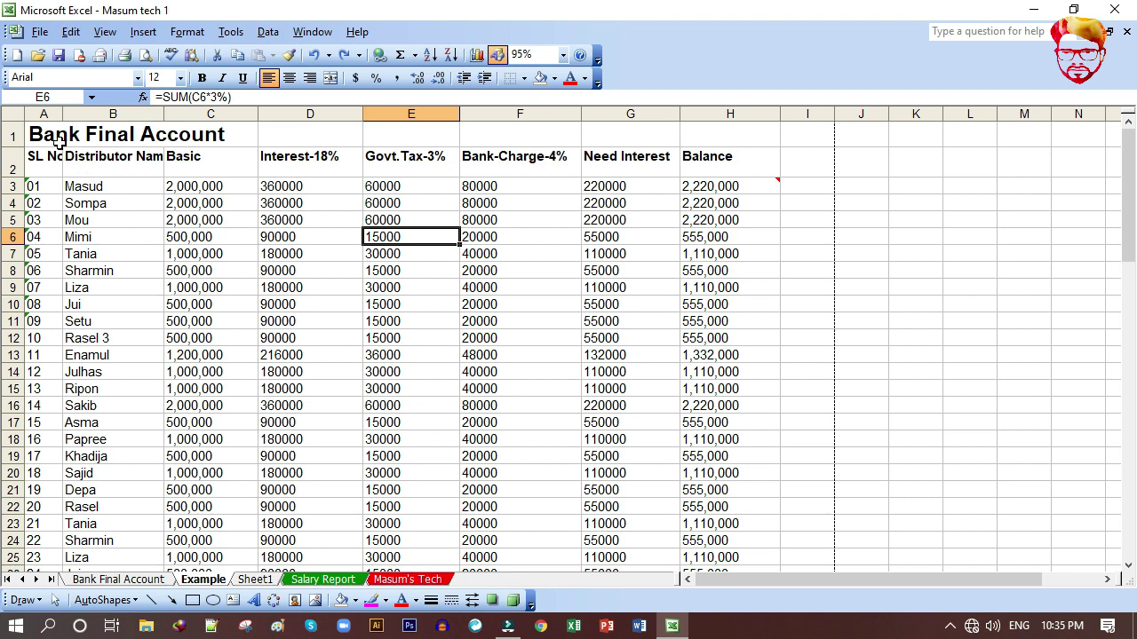
# Step: Merge and center the title across A1:H1
pyautogui.moveTo(32, 135); pyautogui.dragTo(702, 133)
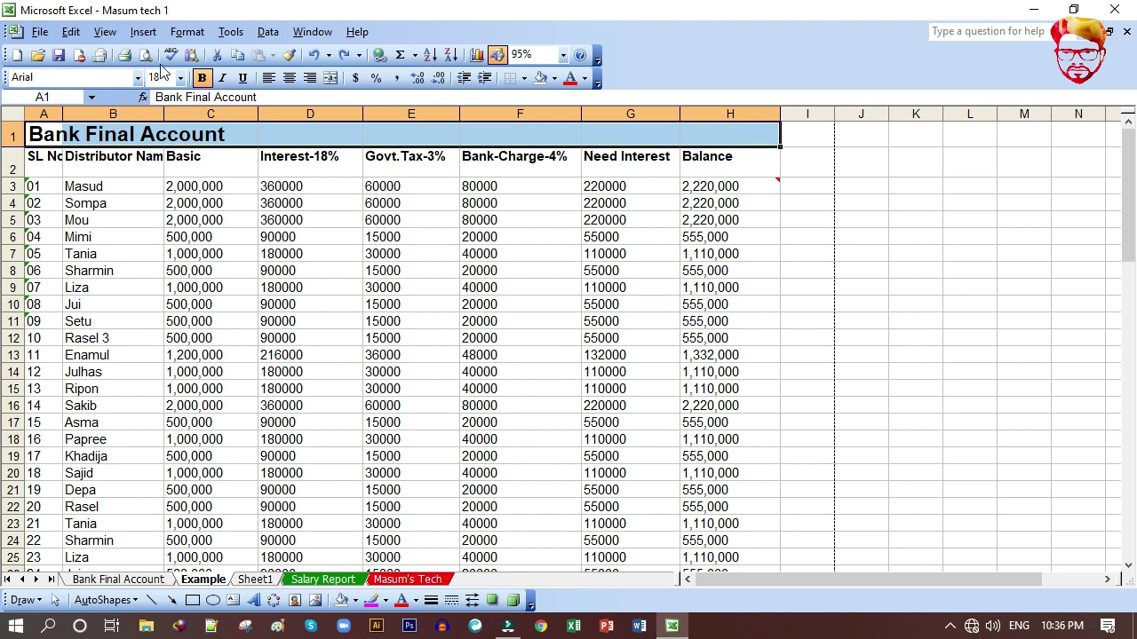
pyautogui.click(331, 78)
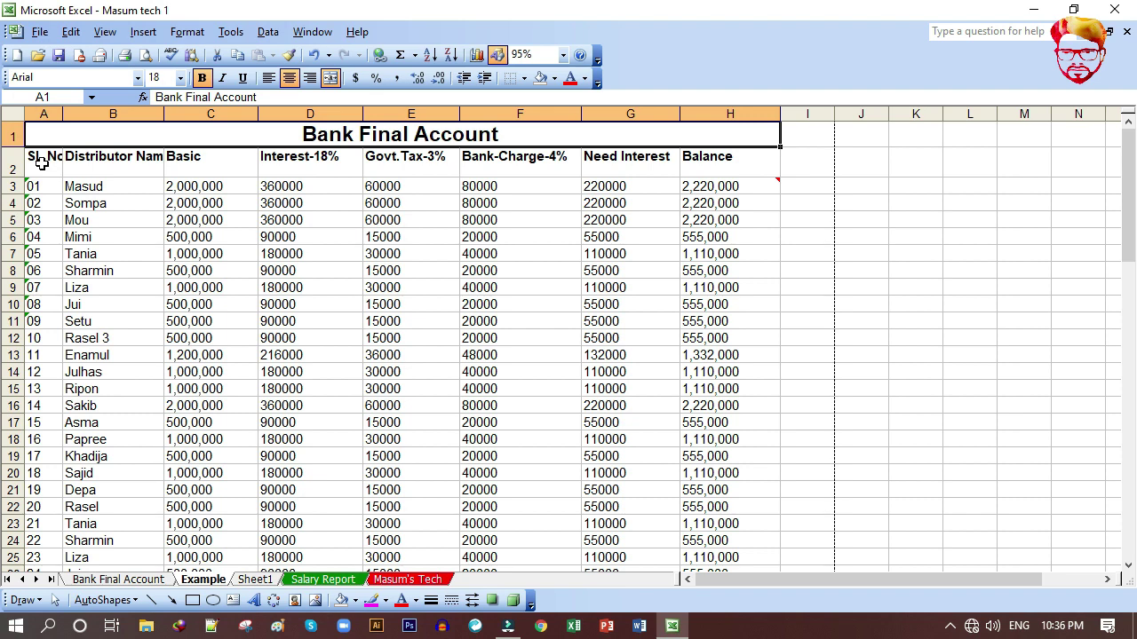
# Step: Center the table range A2:H31 horizontally and vertically and turn on text wrapping for its cells
pyautogui.moveTo(41, 163); pyautogui.dragTo(708, 464)
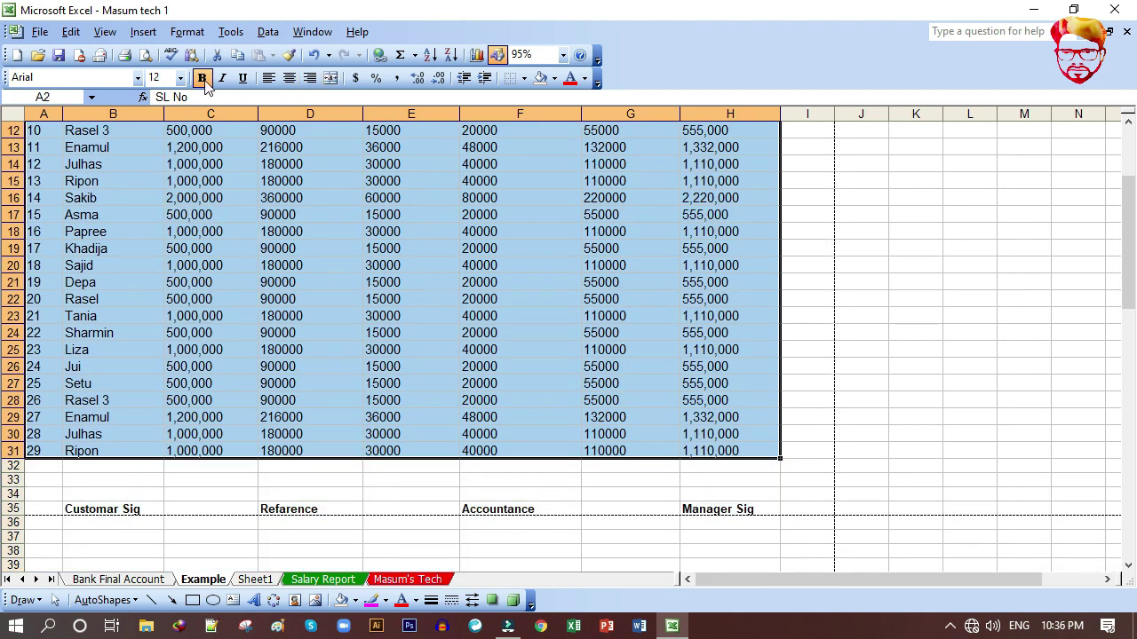
pyautogui.click(184, 32)
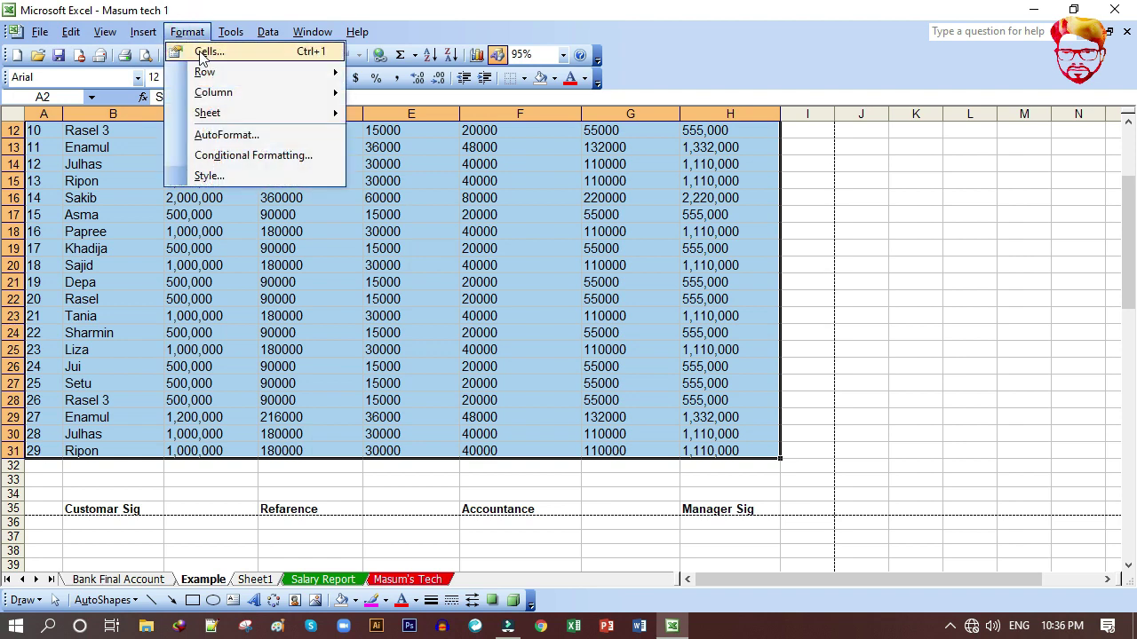
pyautogui.click(206, 48)
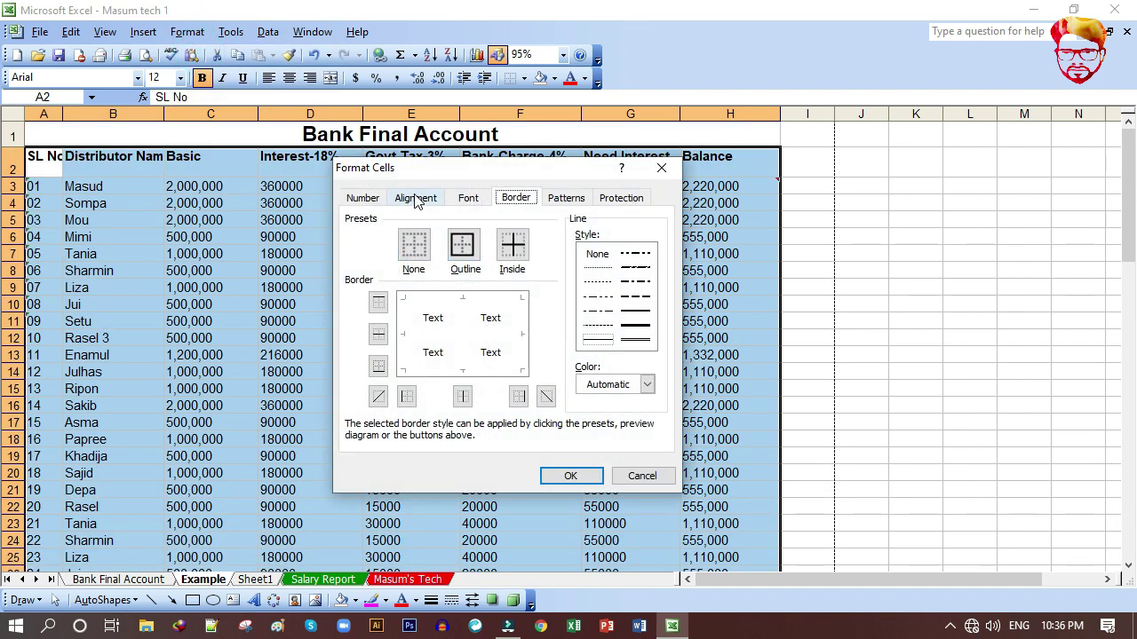
pyautogui.click(416, 198)
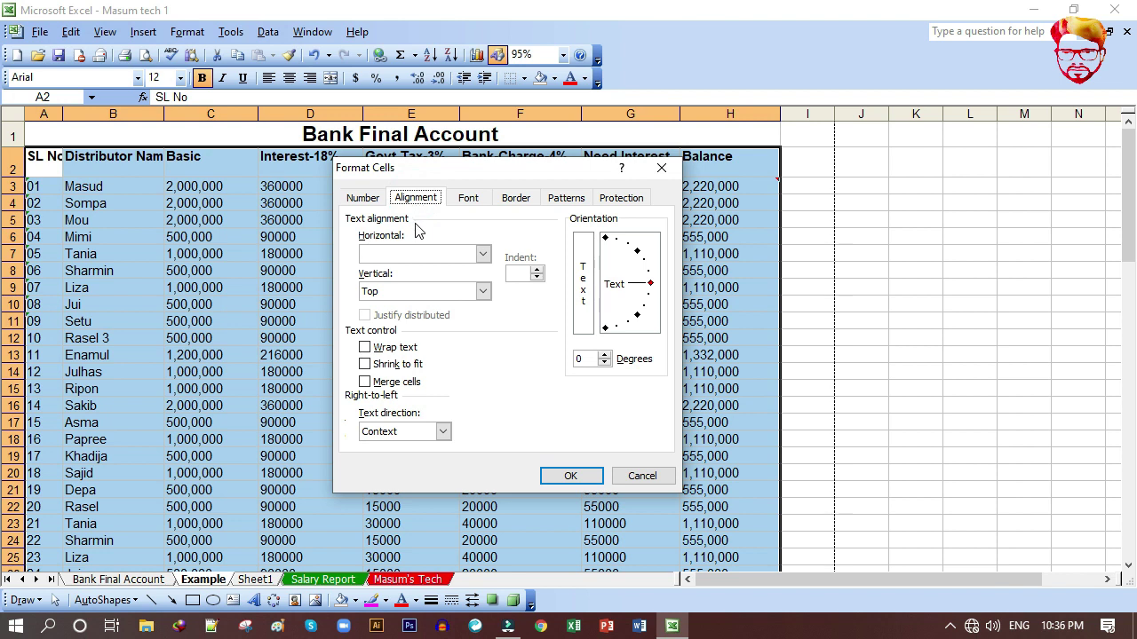
pyautogui.click(427, 255)
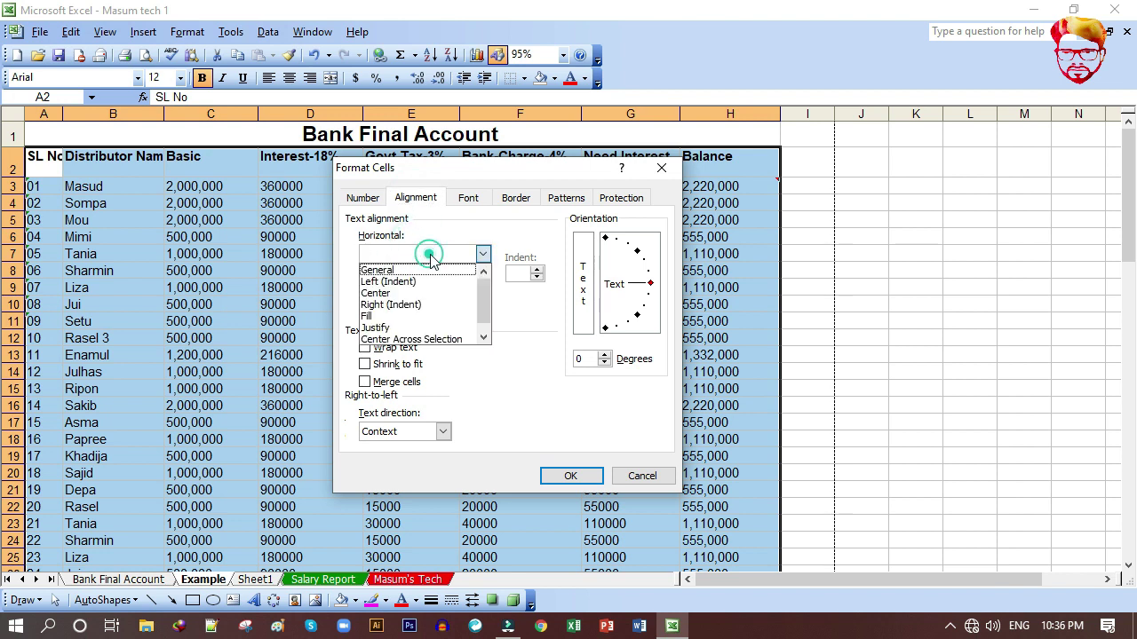
pyautogui.click(429, 294)
pyautogui.click(427, 293)
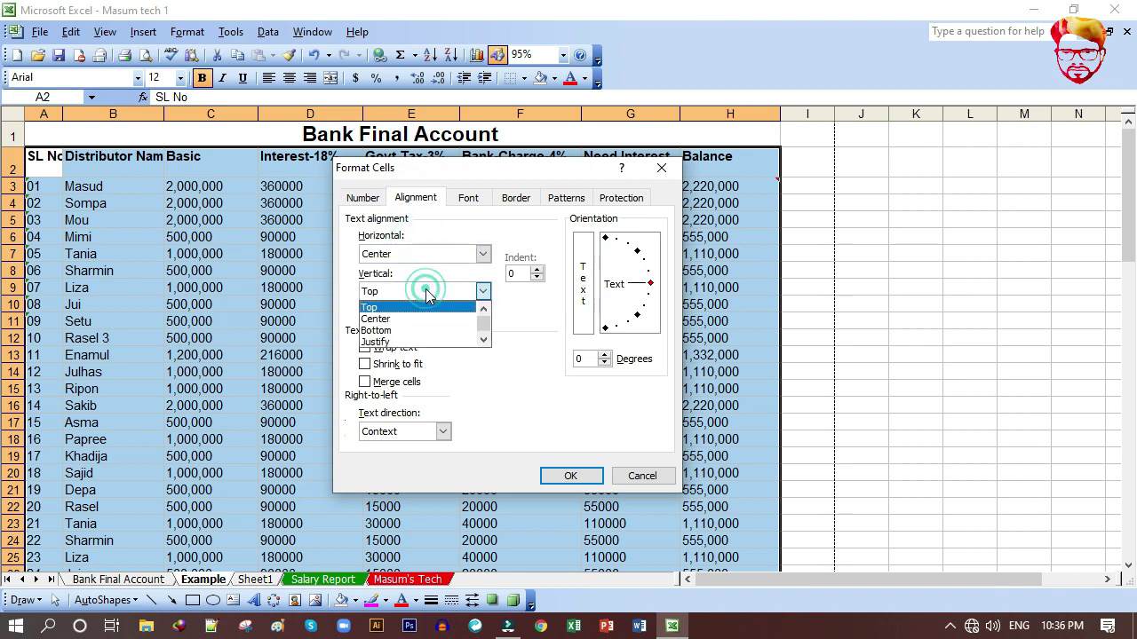
pyautogui.click(421, 328)
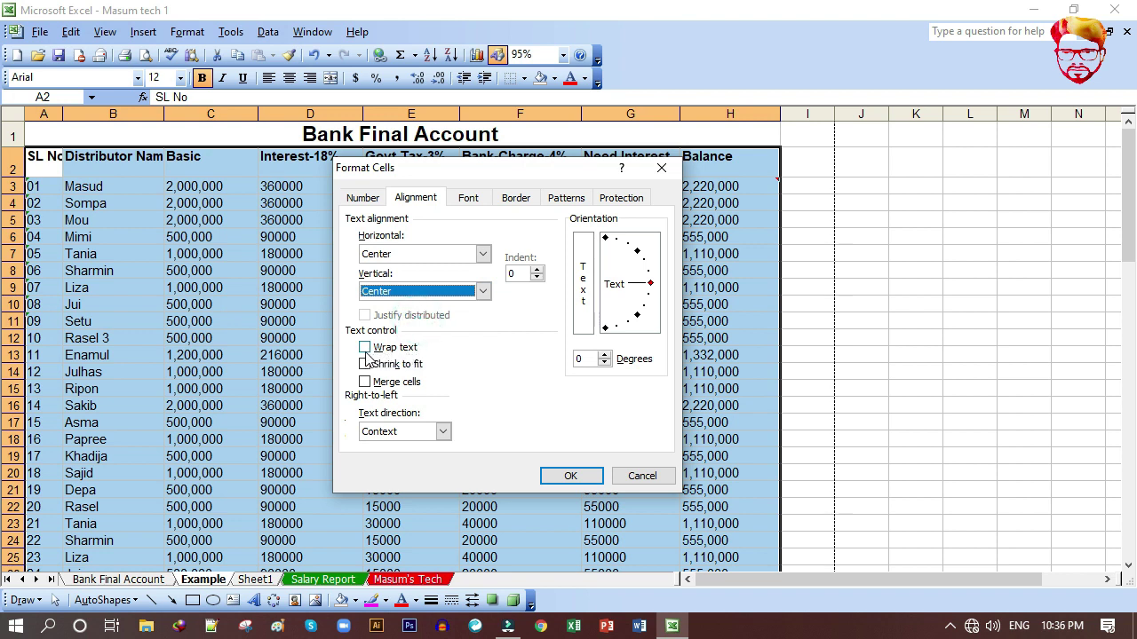
pyautogui.click(365, 348)
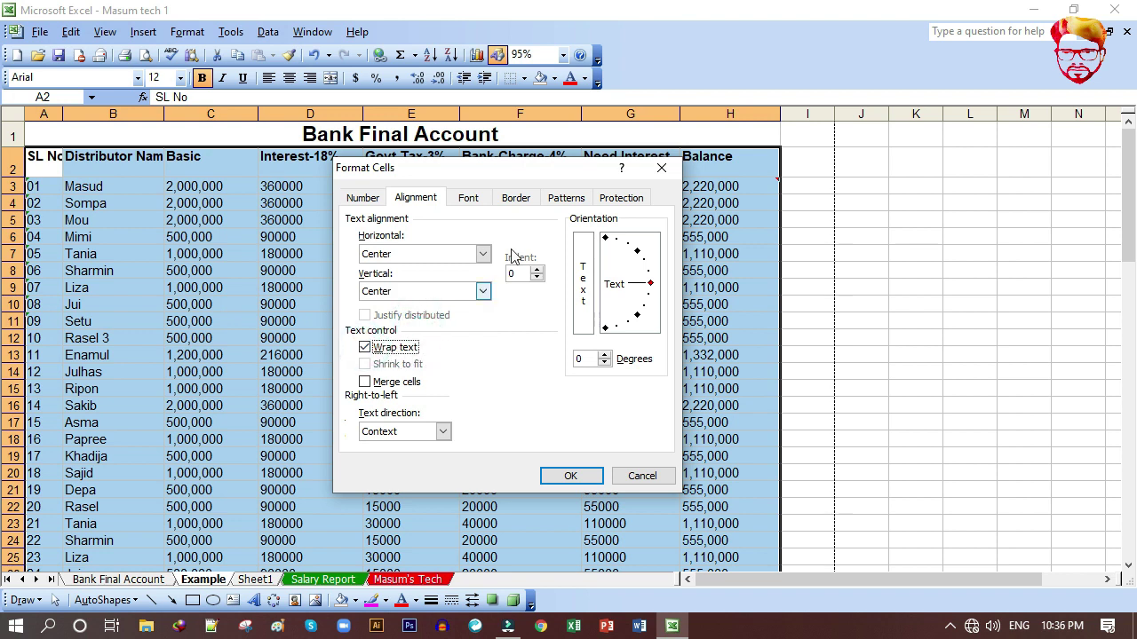
# Step: Add outline and inside borders to the table range A2:H31 and apply the cell formatting
pyautogui.click(527, 199)
pyautogui.click(516, 247)
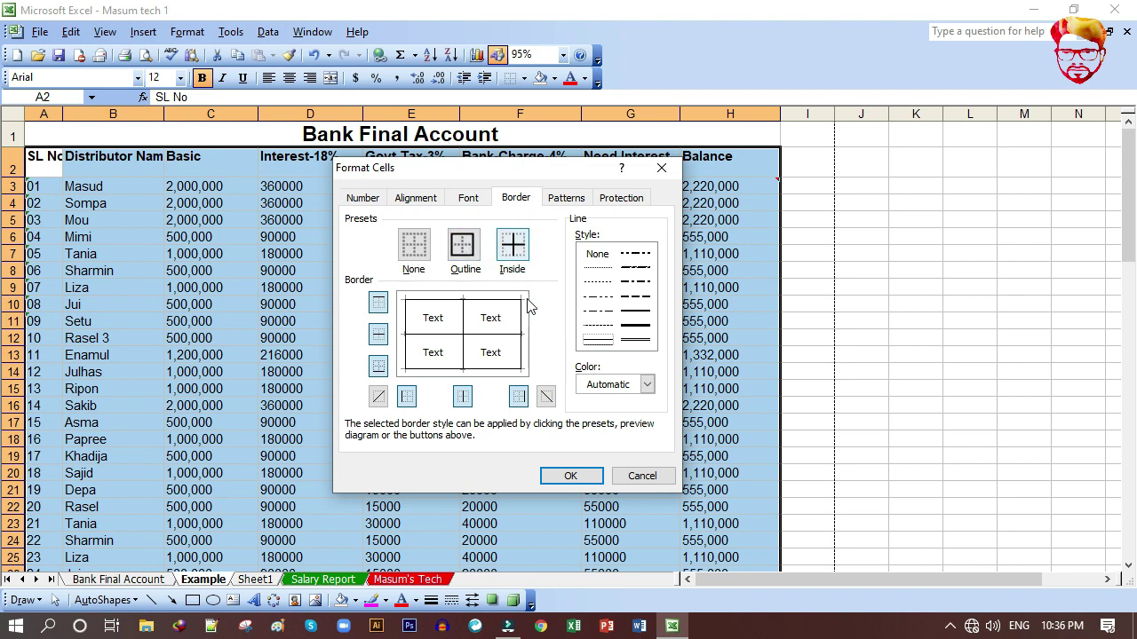
pyautogui.click(569, 477)
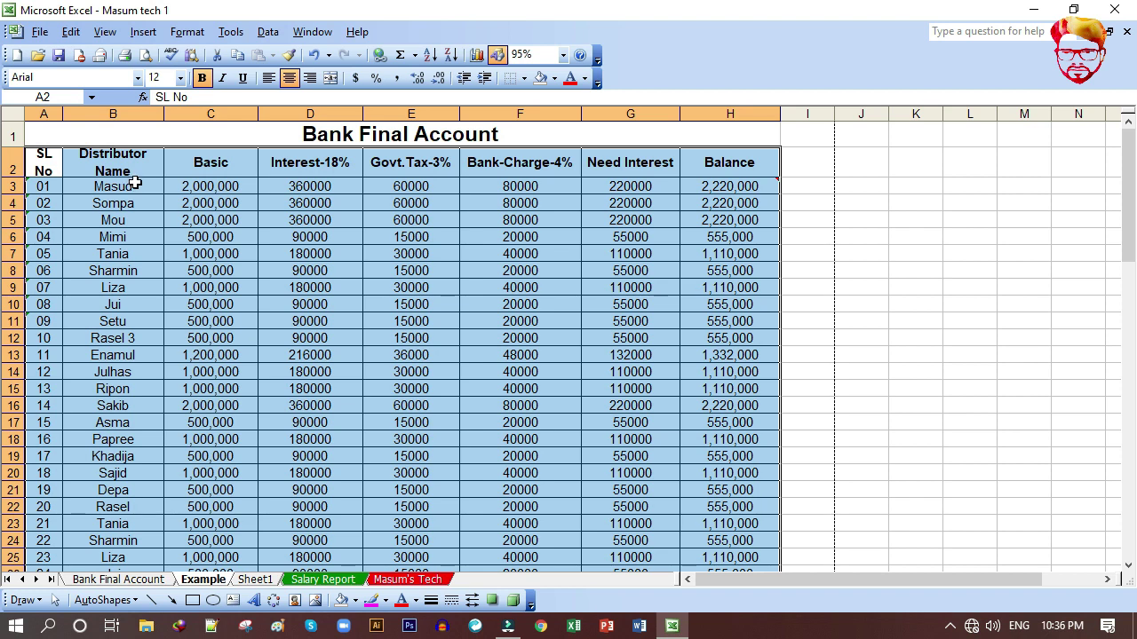
pyautogui.click(189, 186)
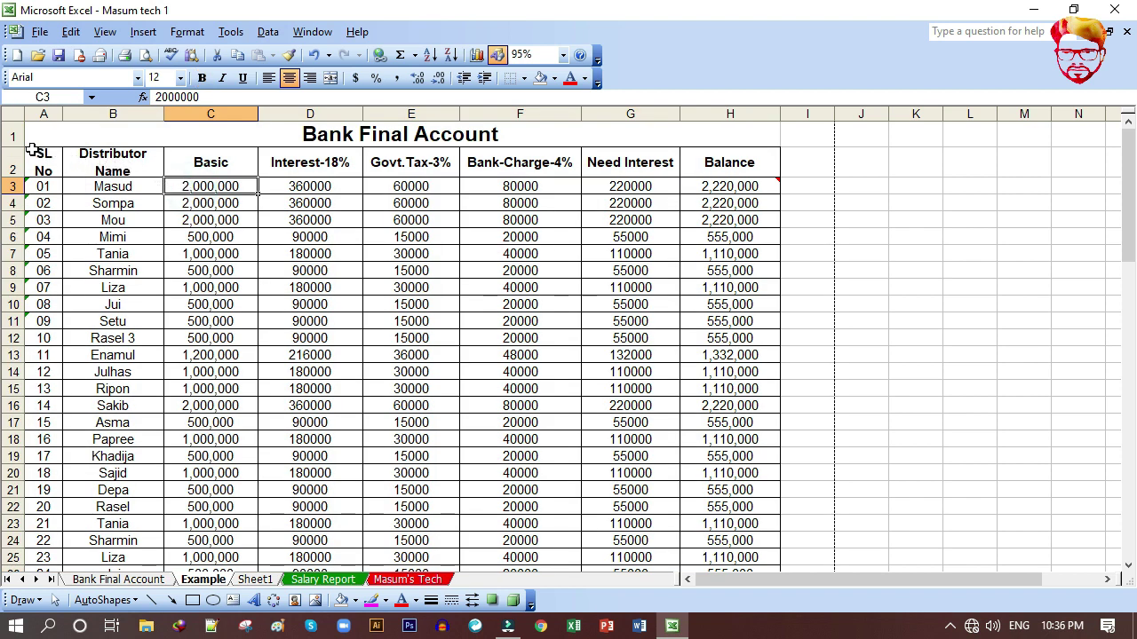
# Step: Enter "bank final Account (December)" in cell B32, just below the table
pyautogui.scroll(-7, 452, 282)
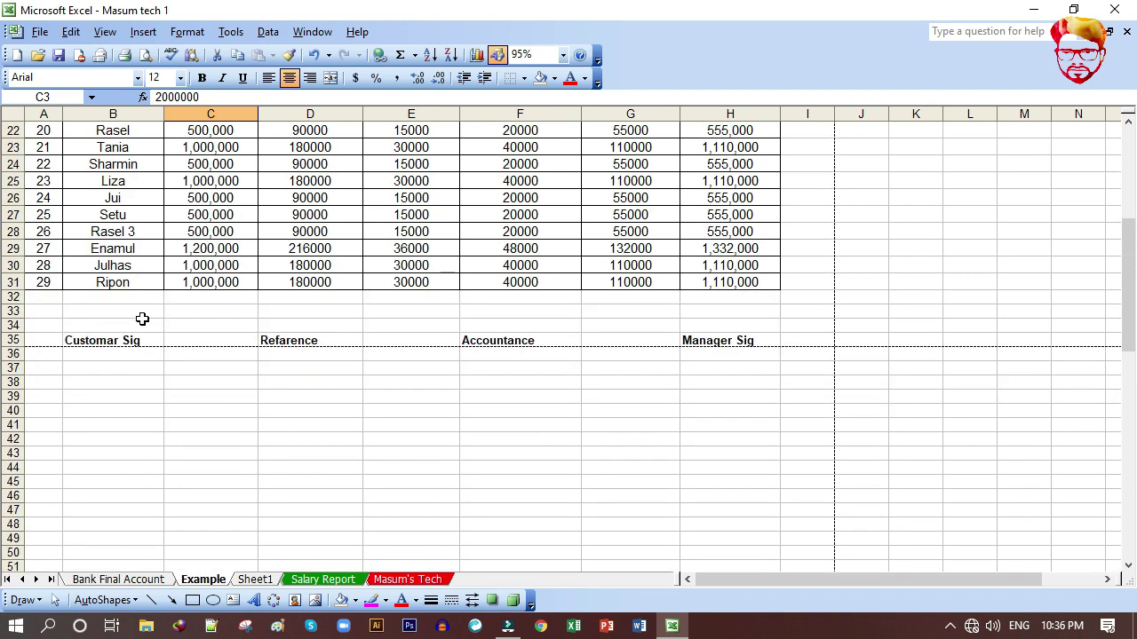
pyautogui.click(130, 295)
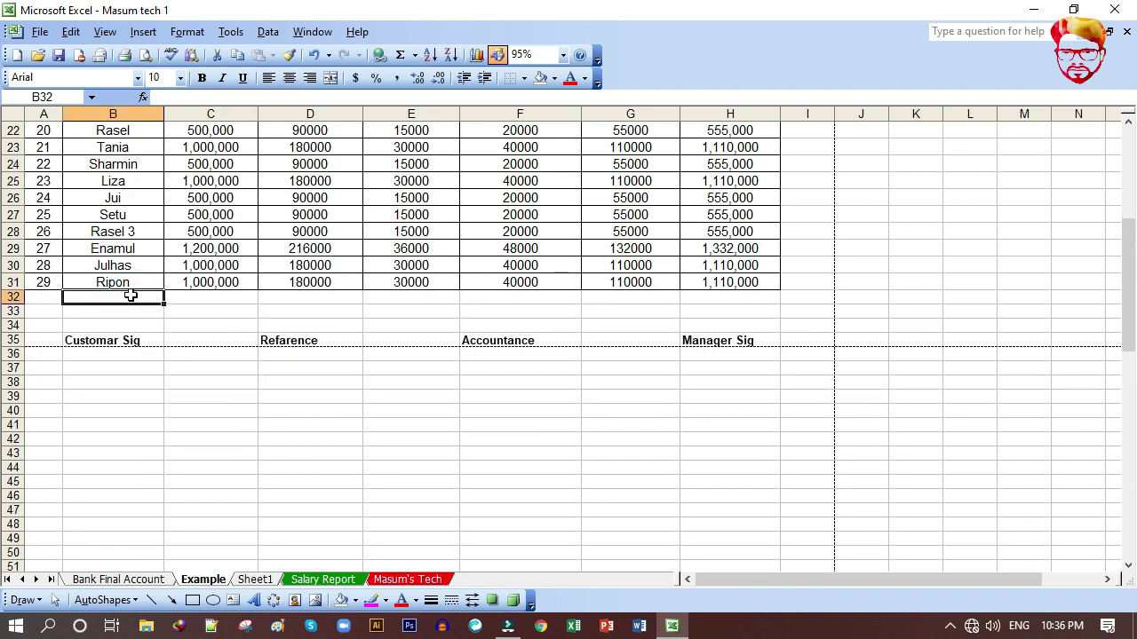
pyautogui.write('f')
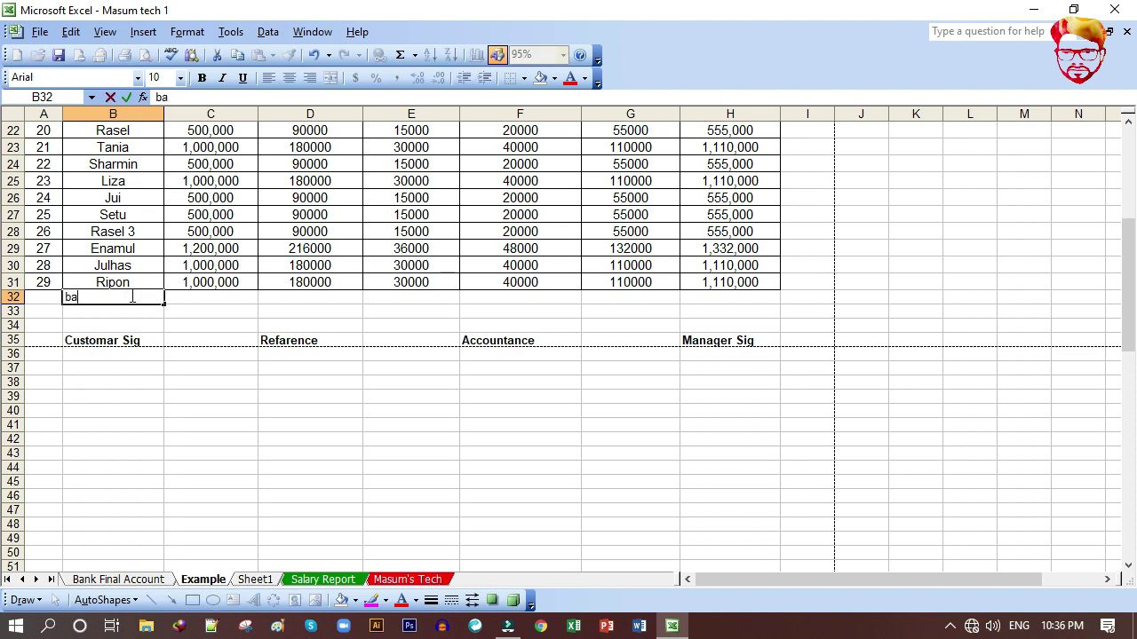
pyautogui.write('ank final Account (De')
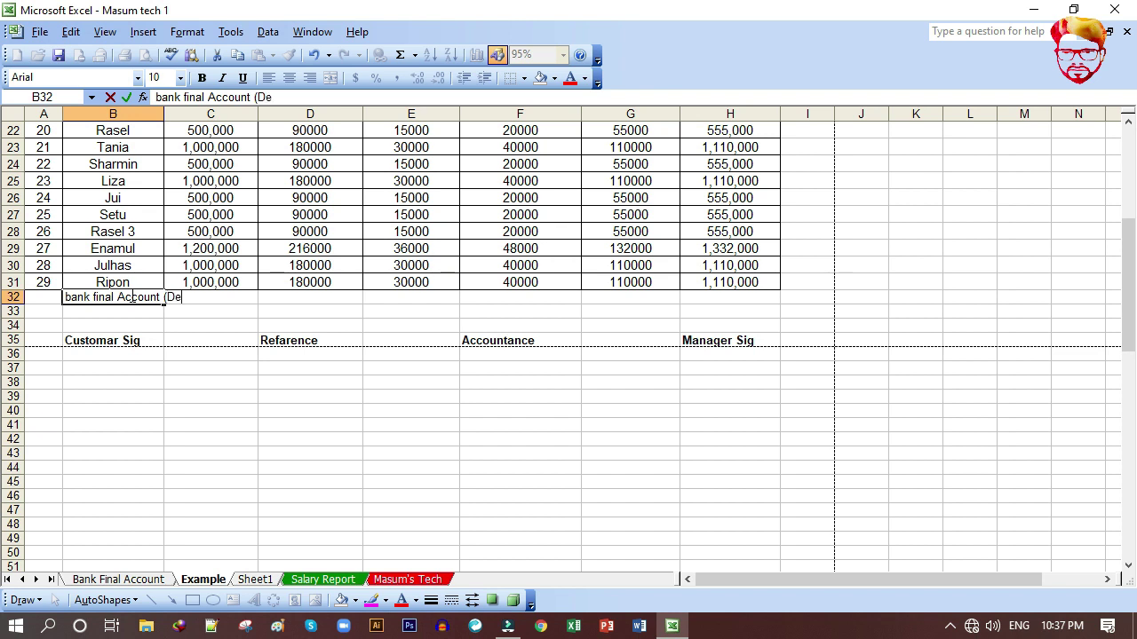
pyautogui.write('mer')
pyautogui.press('Return')
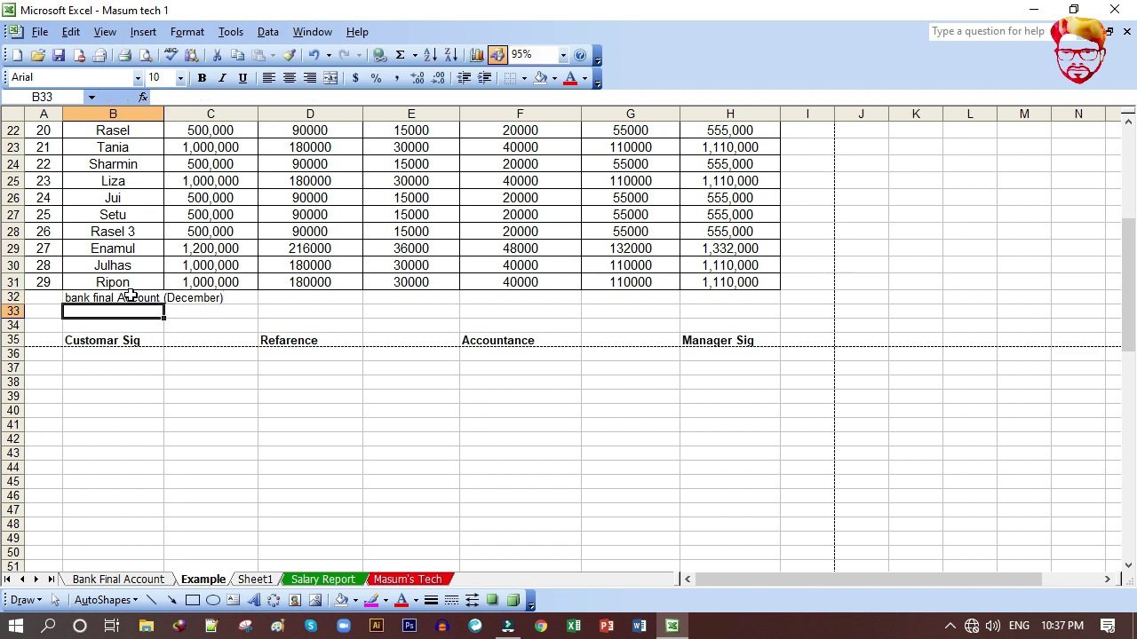
# Step: Enter 123 in cell C32, beside the new label in row 32
pyautogui.click(135, 299)
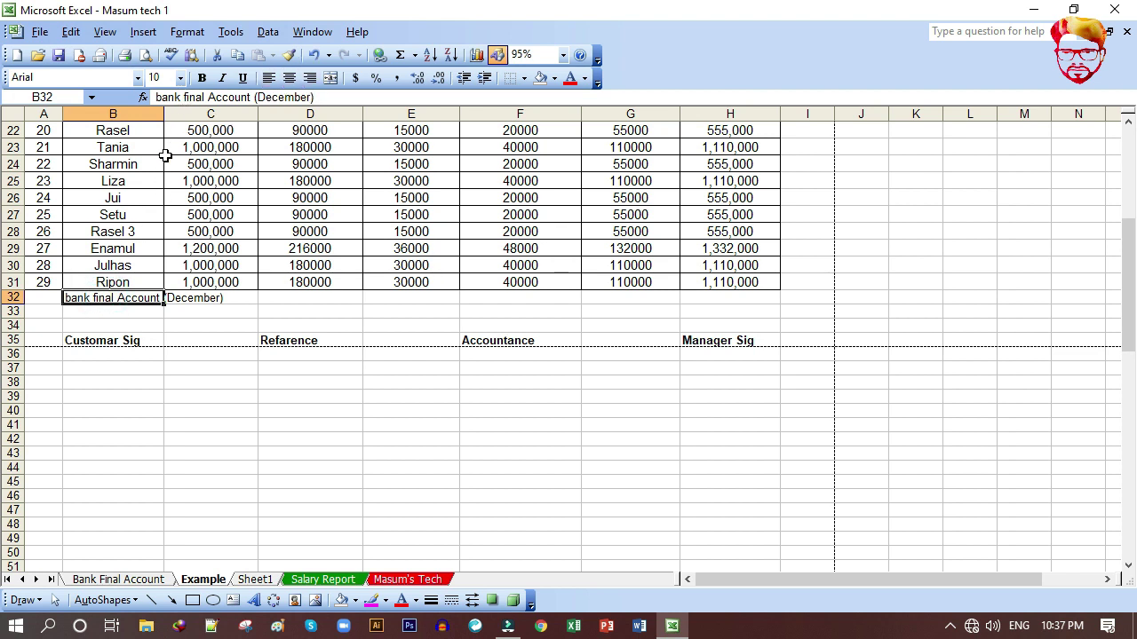
pyautogui.click(195, 299)
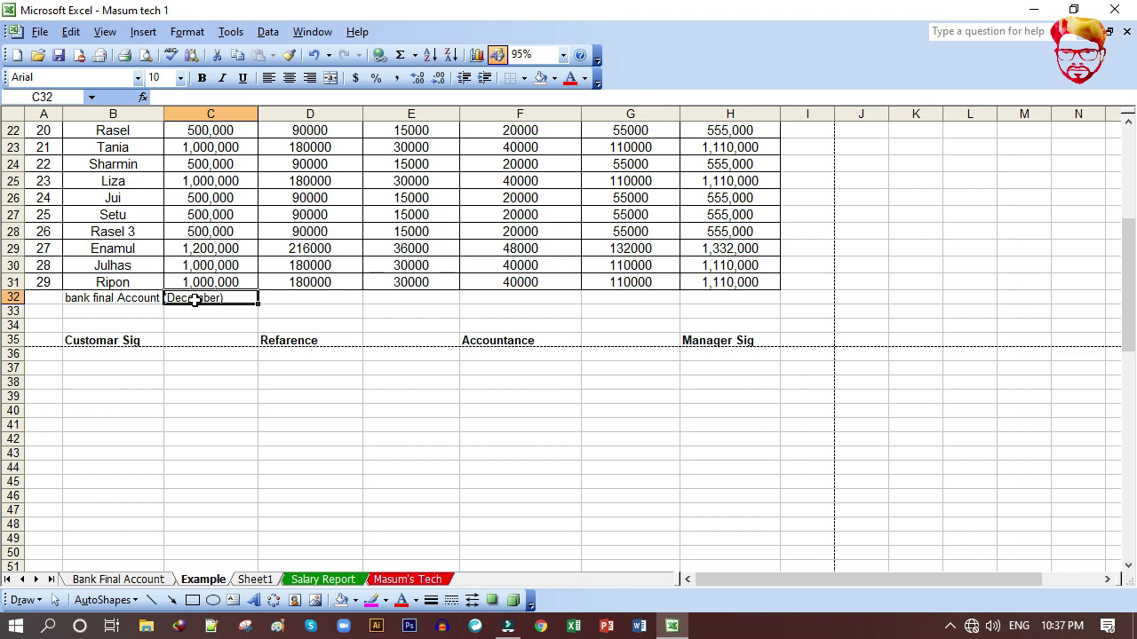
pyautogui.write('12')
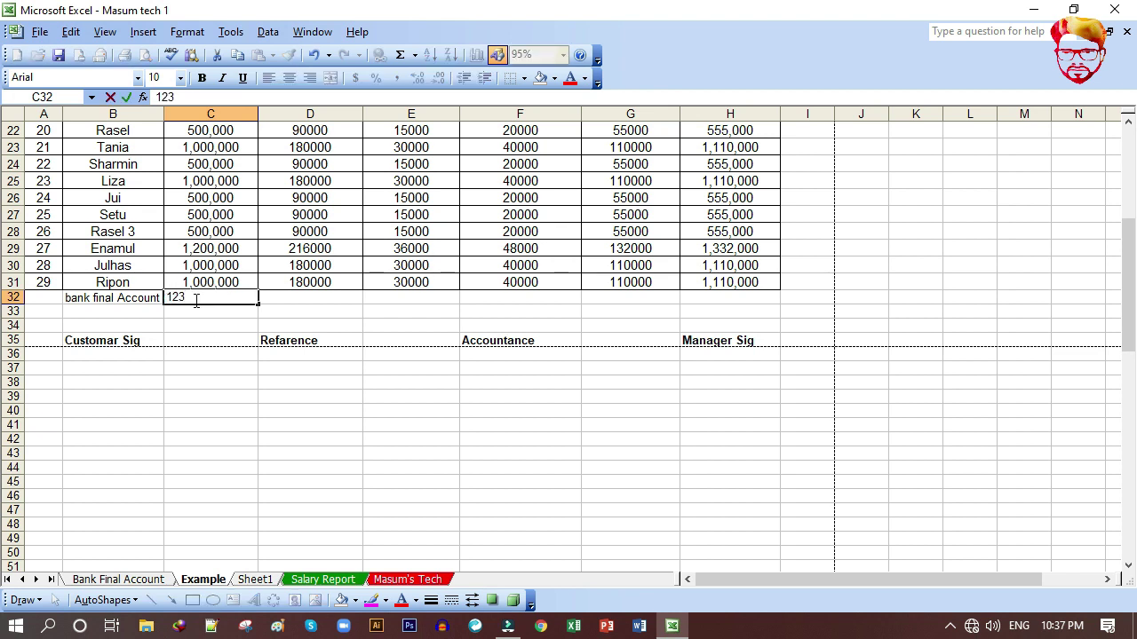
pyautogui.write('3')
pyautogui.click(84, 300)
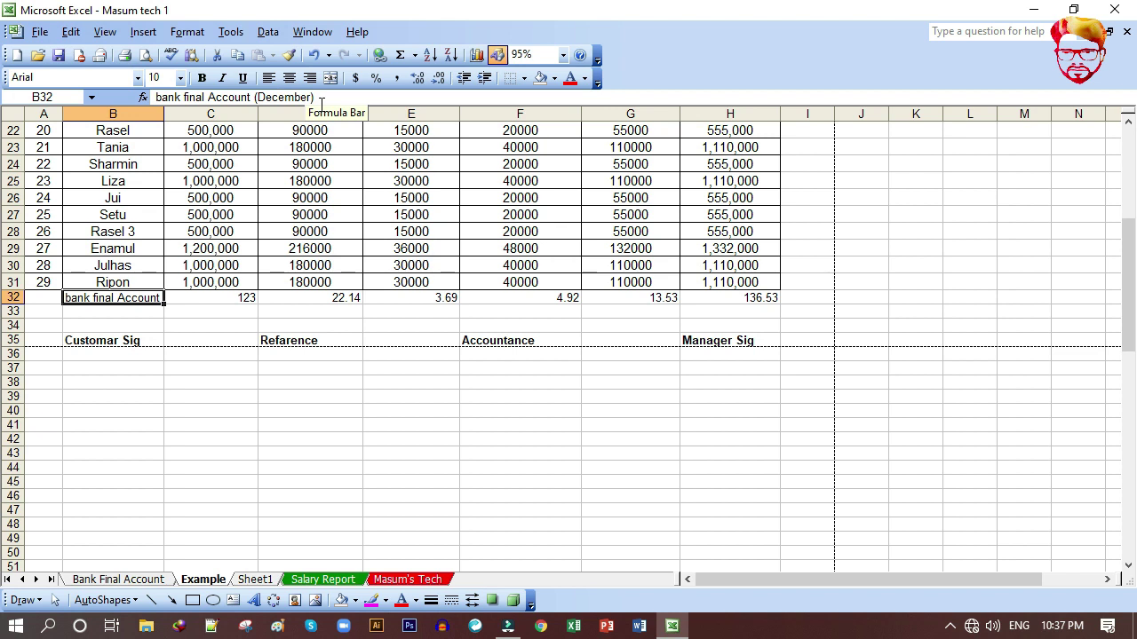
pyautogui.click(197, 297)
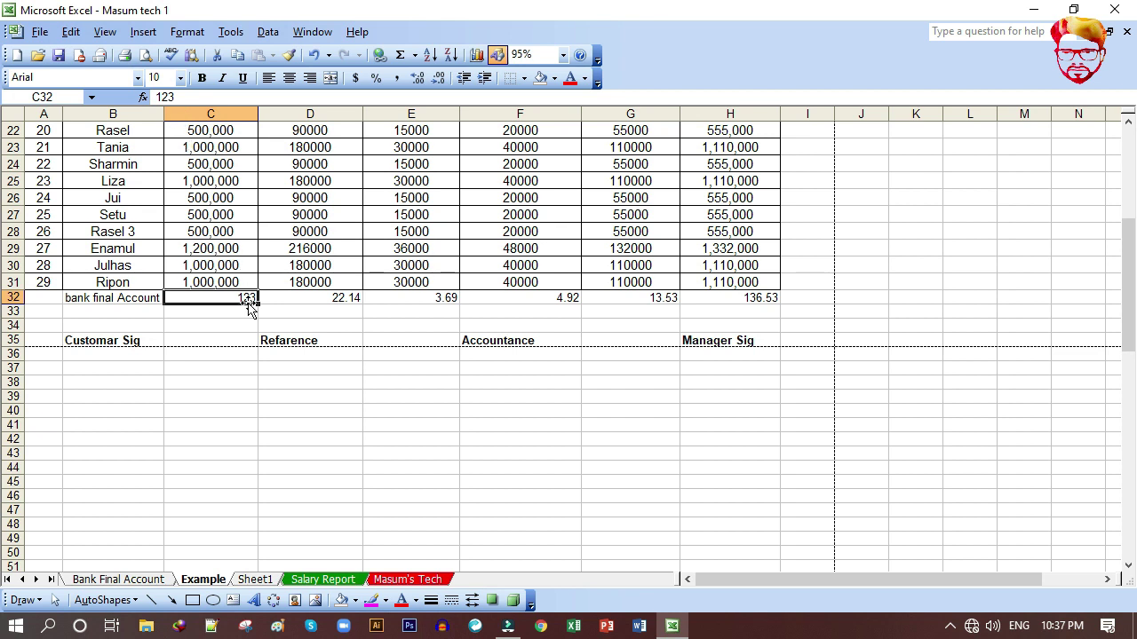
# Step: Wrap the text in cell B32 and enlarge the cell by making row 32 taller and column B wider
pyautogui.click(104, 297)
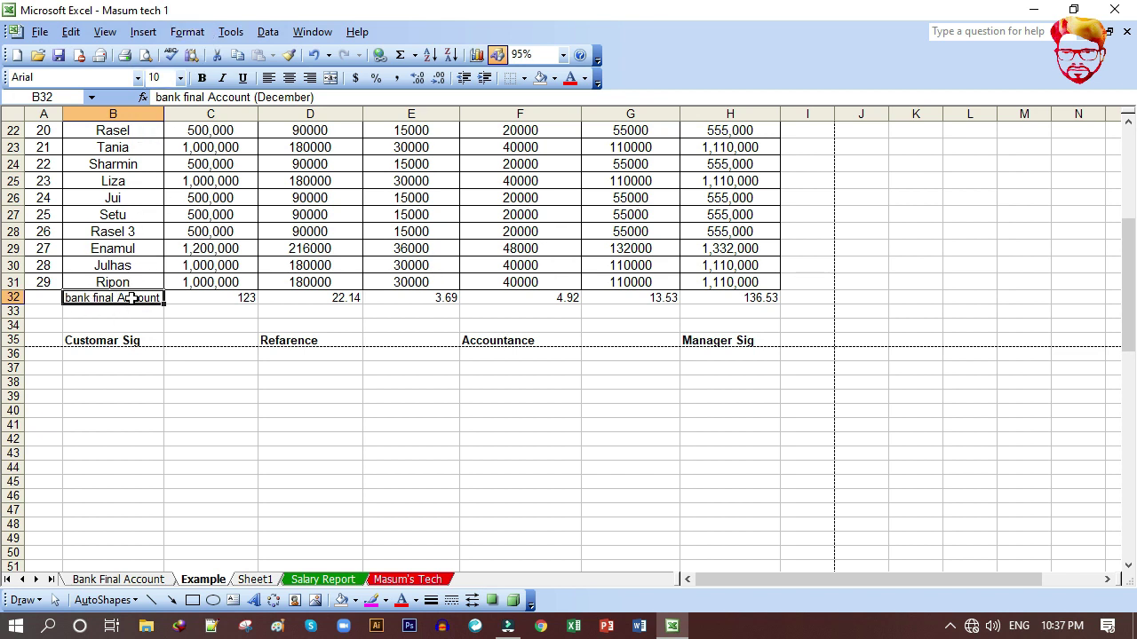
pyautogui.click(195, 34)
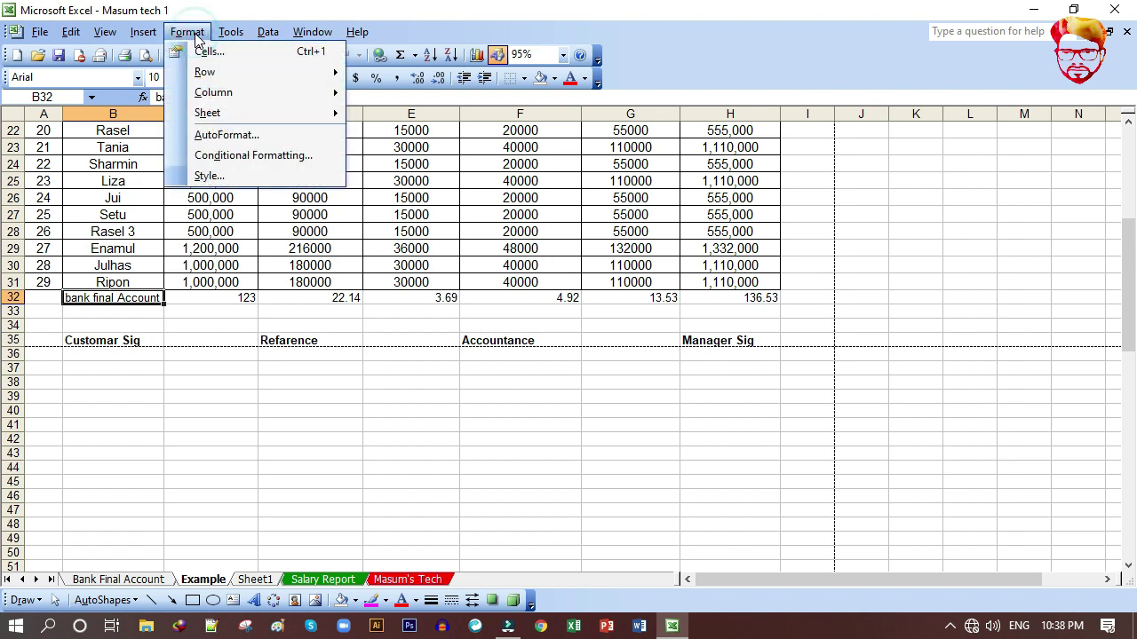
pyautogui.click(203, 51)
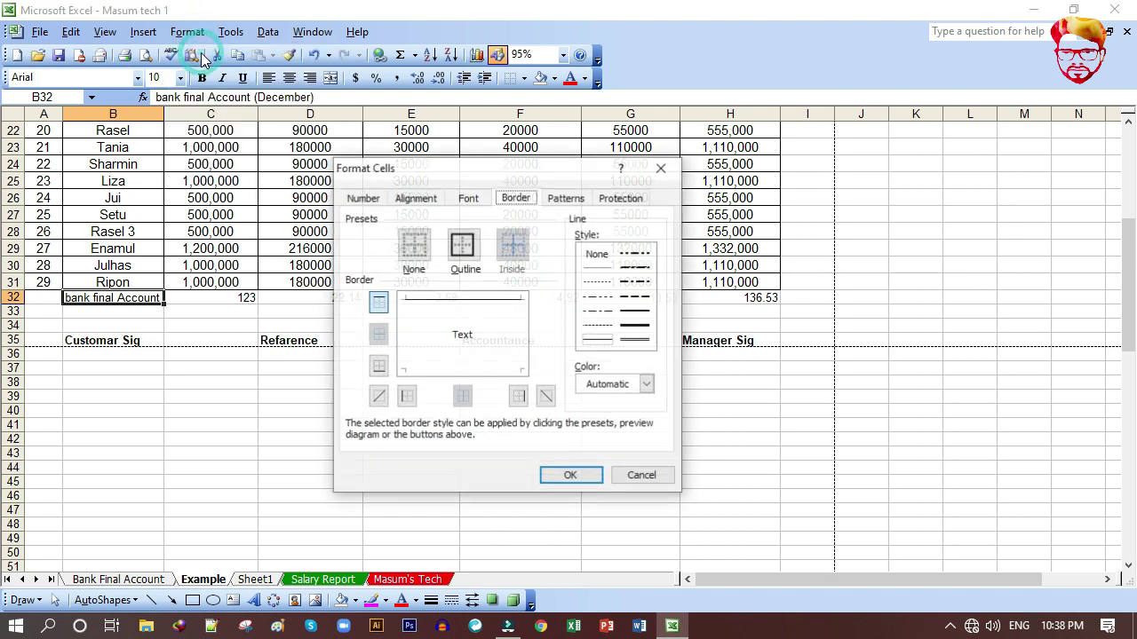
pyautogui.click(417, 198)
pyautogui.click(364, 347)
pyautogui.click(565, 476)
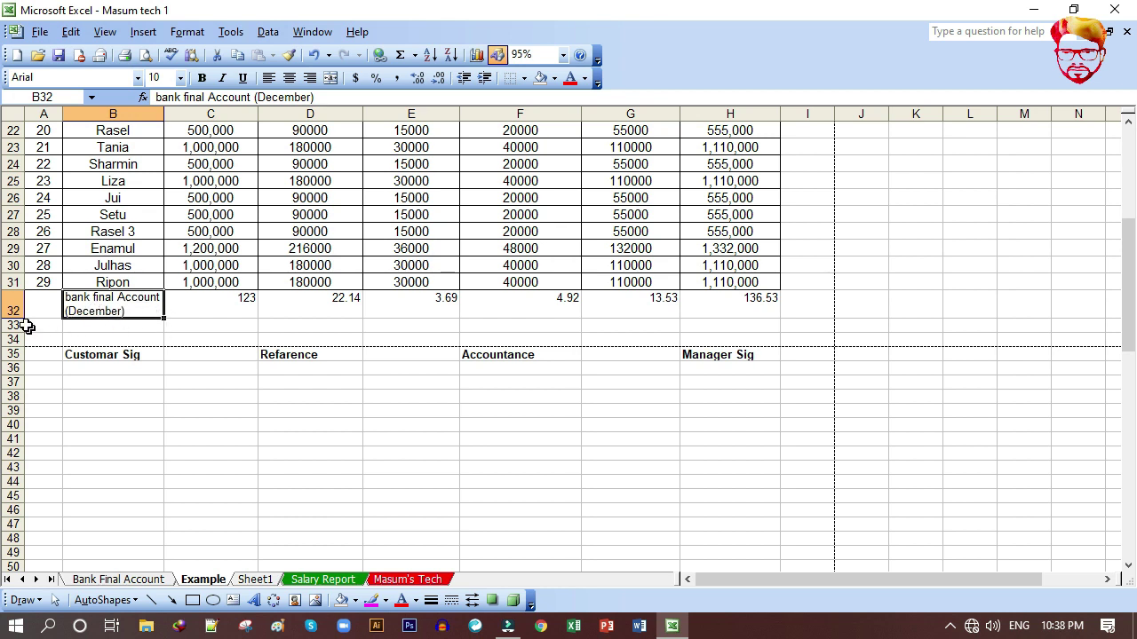
pyautogui.moveTo(16, 318); pyautogui.dragTo(15, 376)
pyautogui.moveTo(163, 114); pyautogui.dragTo(221, 115)
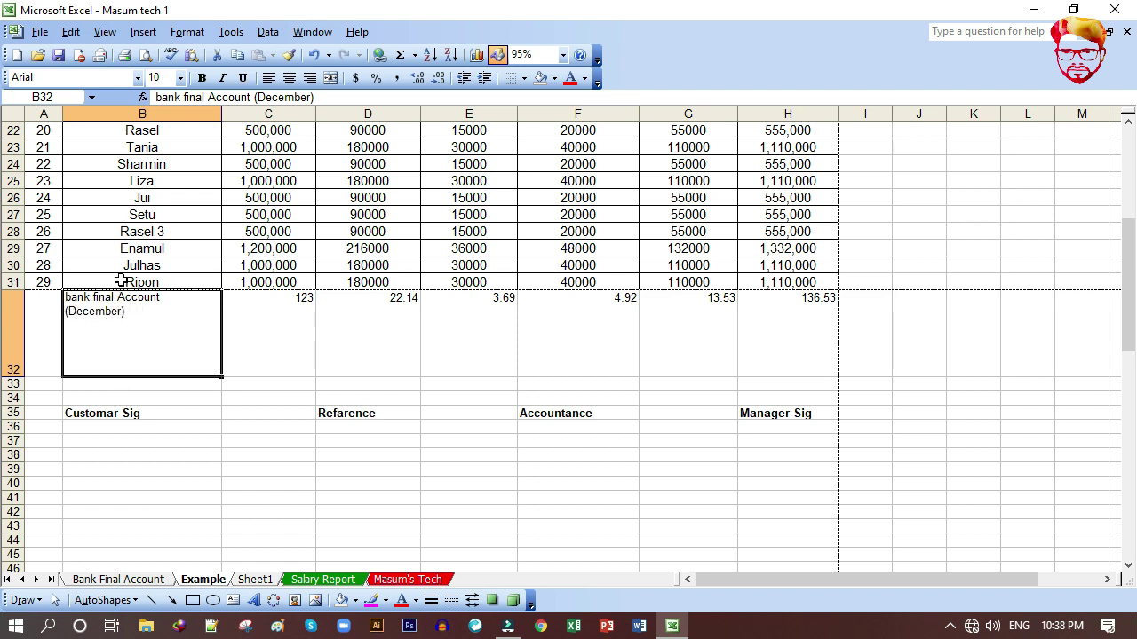
# Step: Set the horizontal text alignment of cell B32 to Center
pyautogui.click(188, 32)
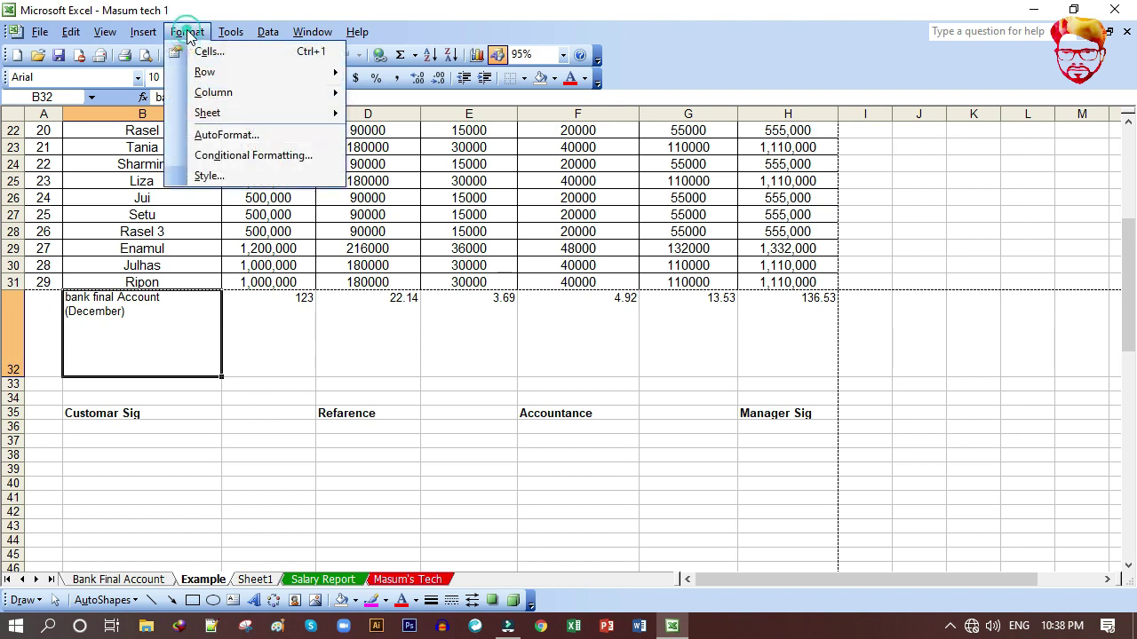
pyautogui.click(204, 52)
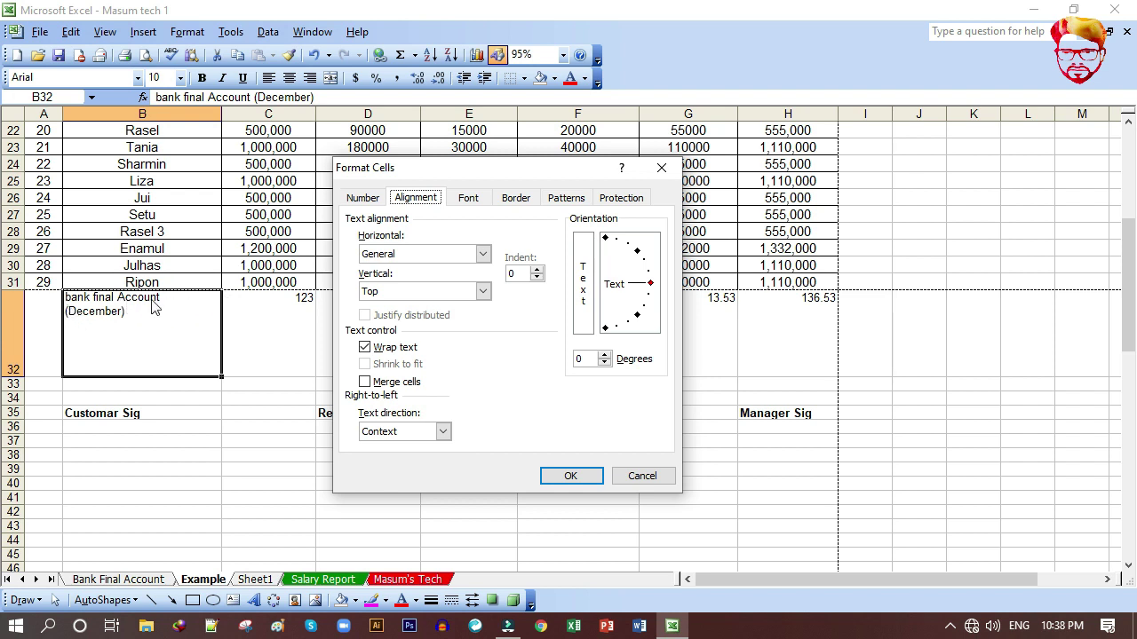
pyautogui.click(422, 257)
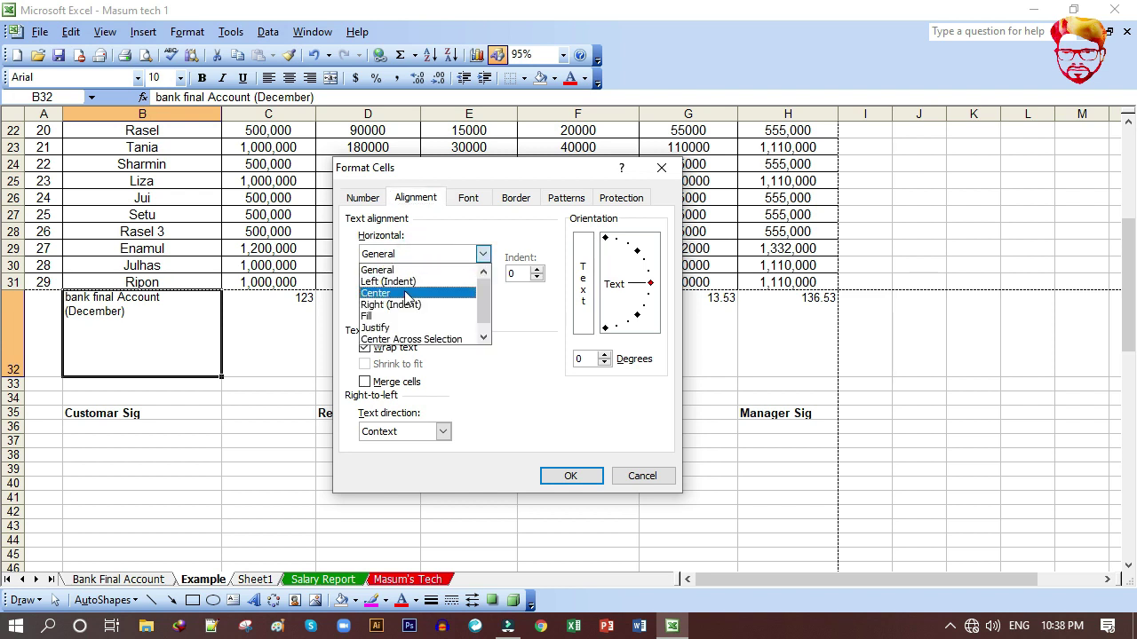
pyautogui.click(405, 293)
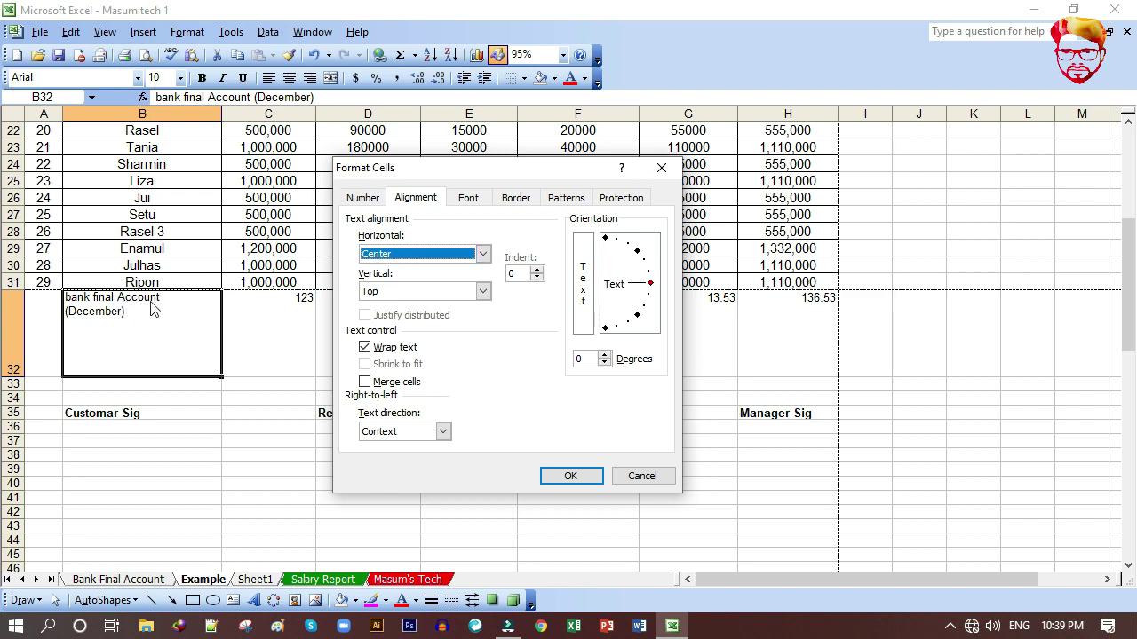
pyautogui.click(571, 478)
pyautogui.click(571, 478)
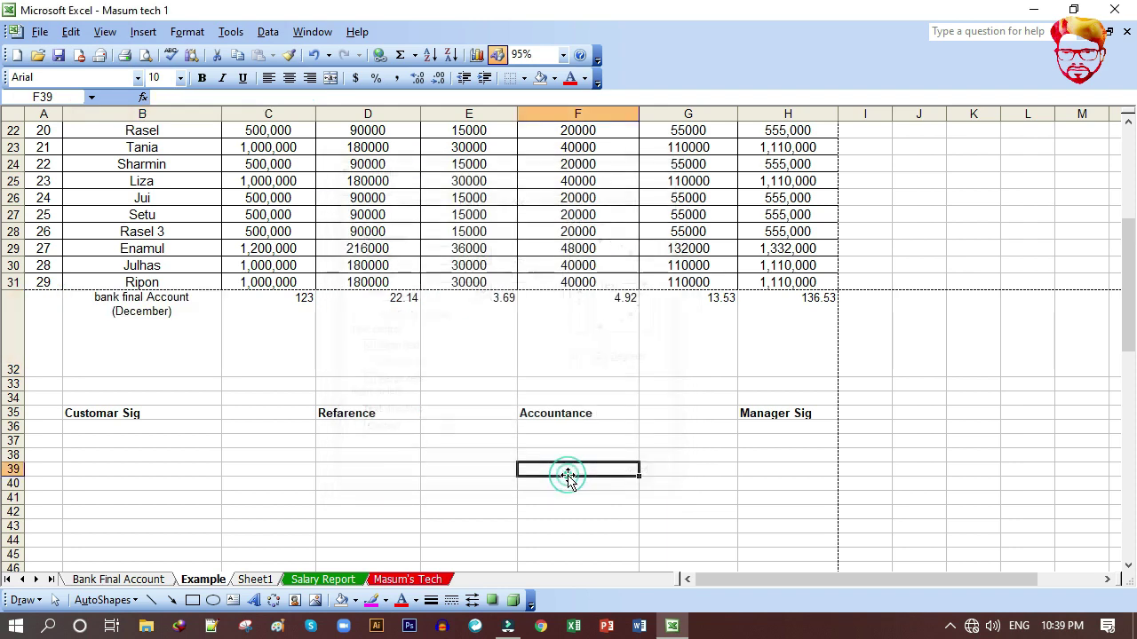
# Step: Set the vertical text alignment of cell B32 to Center
pyautogui.click(131, 322)
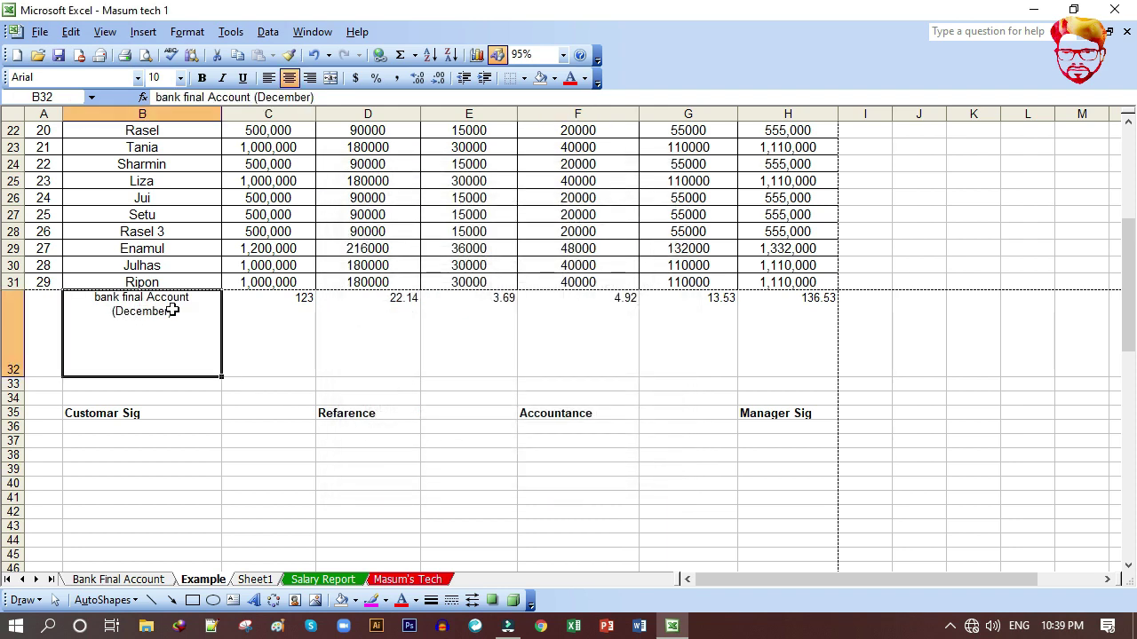
pyautogui.click(187, 32)
pyautogui.click(204, 50)
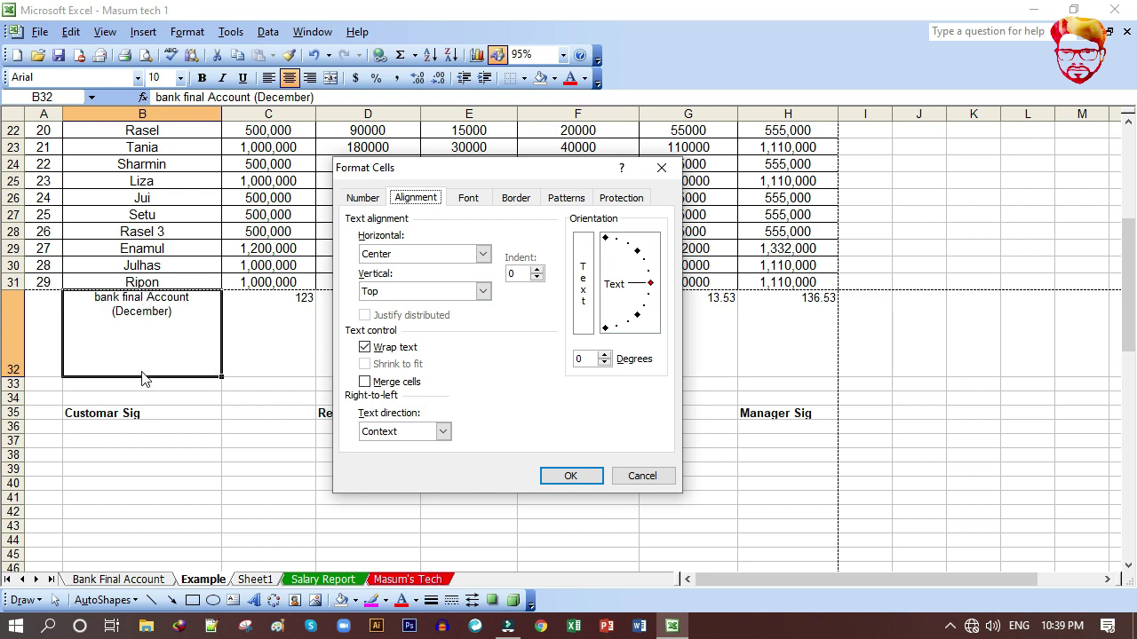
pyautogui.click(414, 295)
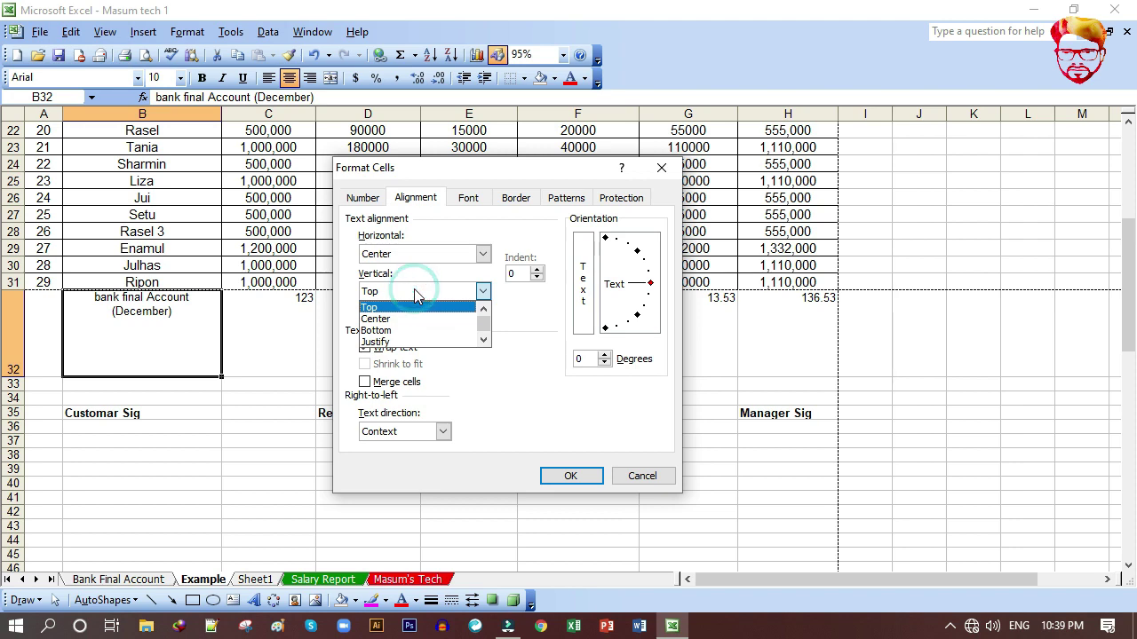
pyautogui.click(402, 319)
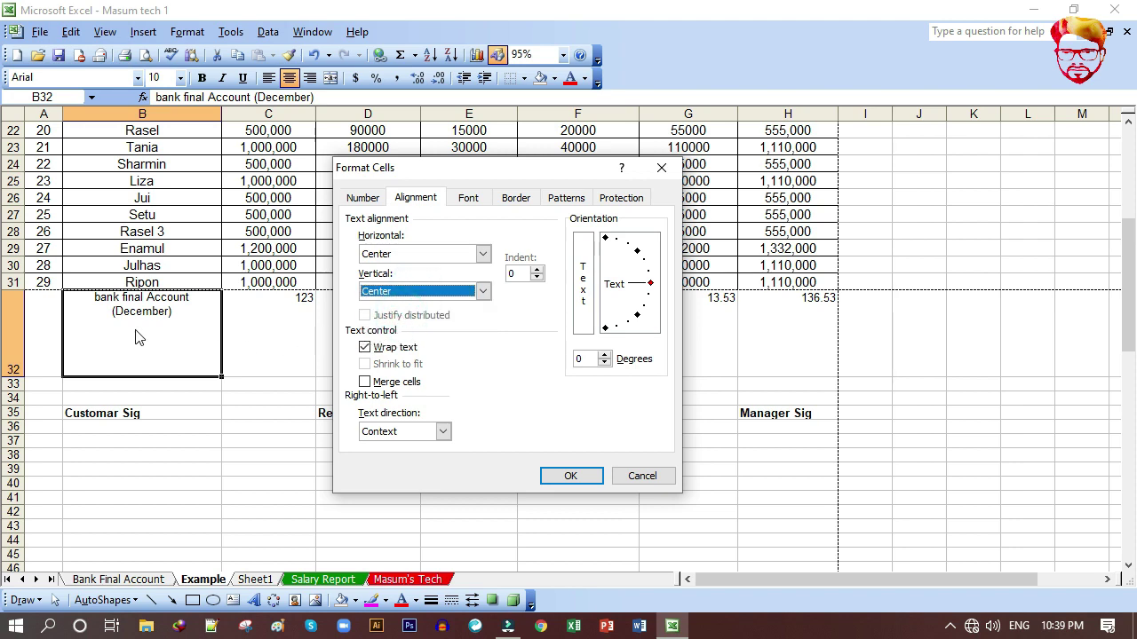
pyautogui.click(571, 476)
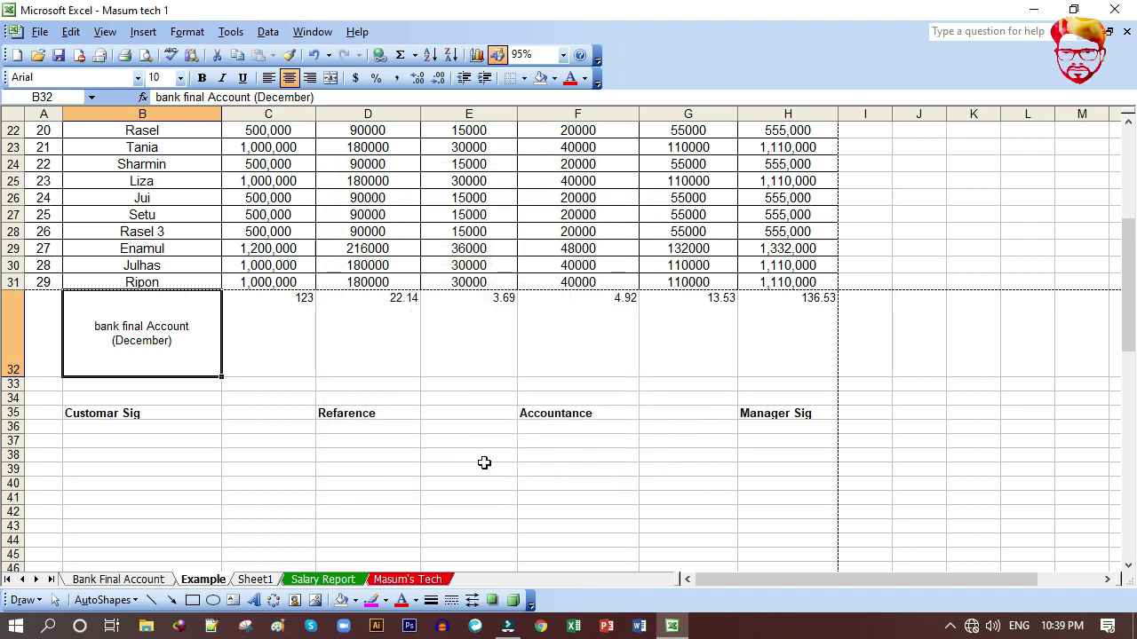
# Step: Resize column B and row 32 so the wrapped label in B32 sits in a narrower, shorter cell
pyautogui.moveTo(221, 114); pyautogui.dragTo(363, 114)
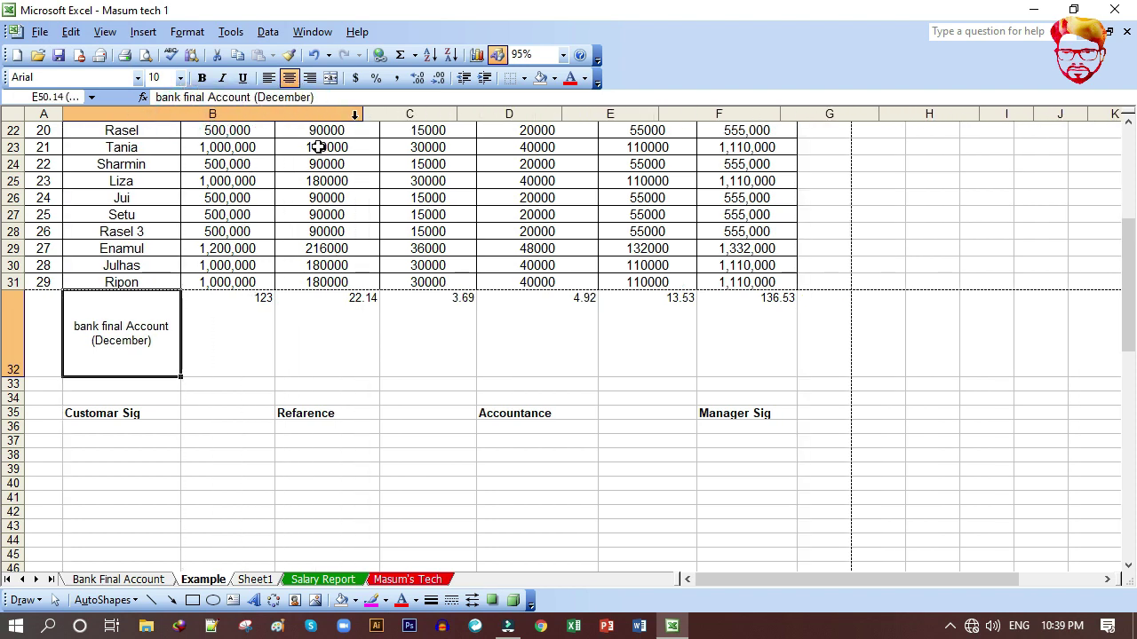
pyautogui.moveTo(18, 377); pyautogui.dragTo(7, 310)
pyautogui.moveTo(366, 109); pyautogui.dragTo(153, 117)
pyautogui.moveTo(14, 311); pyautogui.dragTo(15, 333)
pyautogui.moveTo(151, 113); pyautogui.dragTo(198, 114)
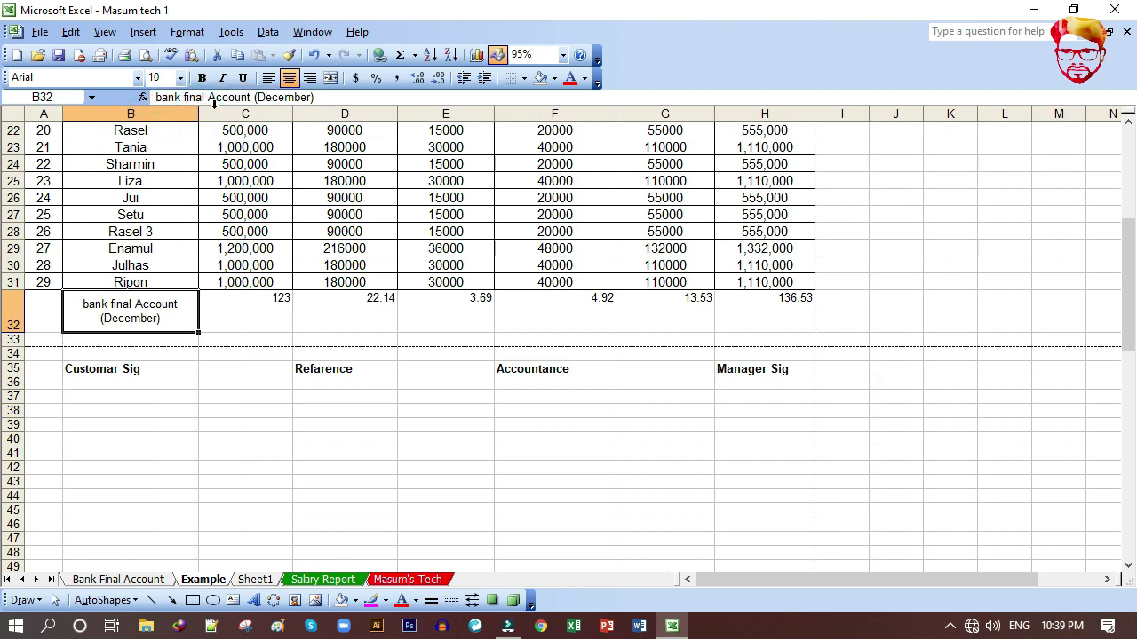
# Step: Examine the border options for cell B32 and the cell shading colours for cell C33 in Format Cells
pyautogui.click(187, 32)
pyautogui.click(202, 50)
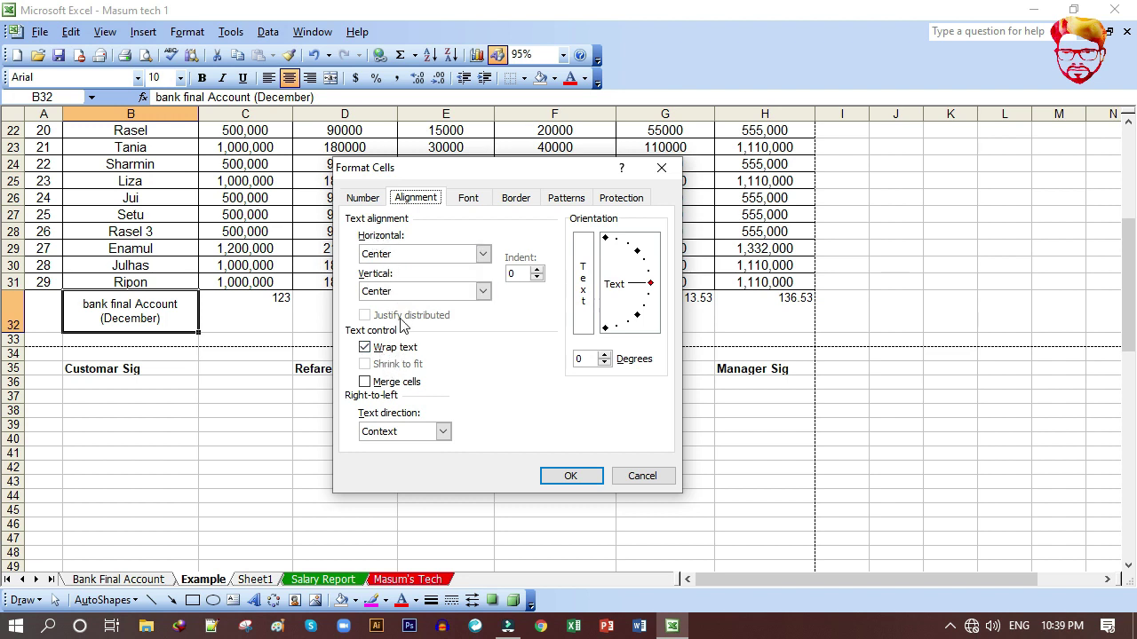
pyautogui.click(516, 198)
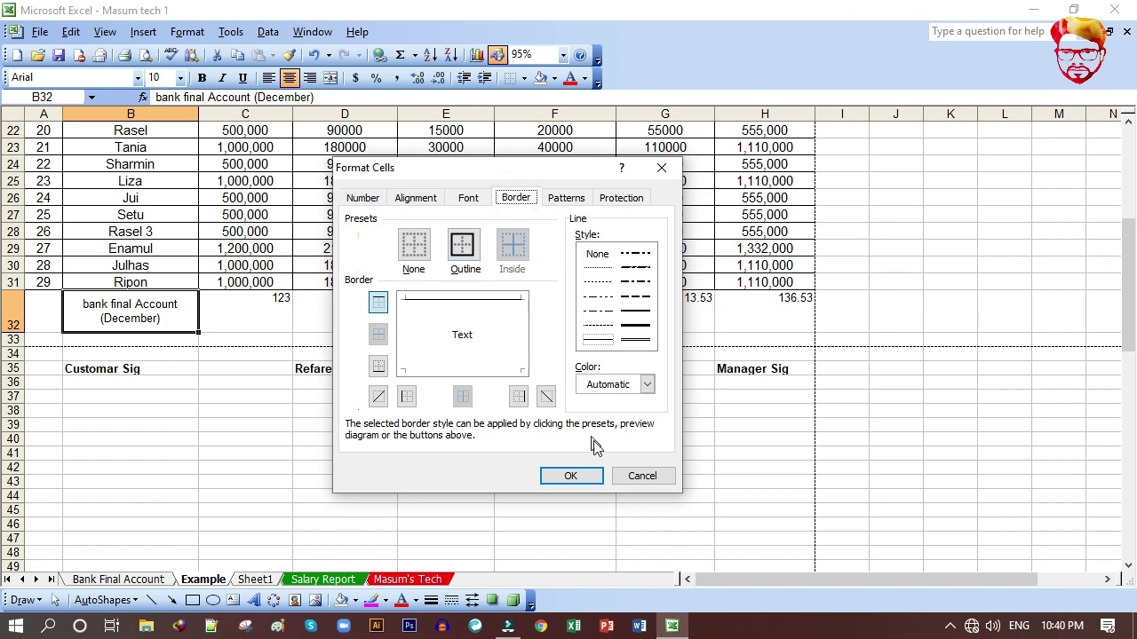
pyautogui.click(627, 479)
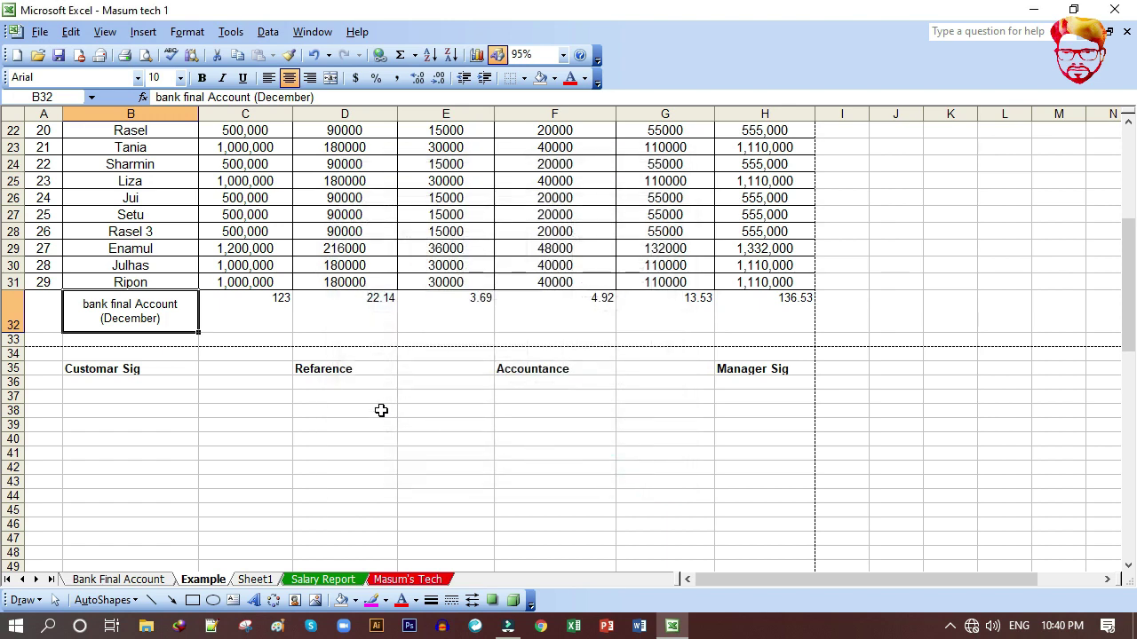
pyautogui.click(264, 343)
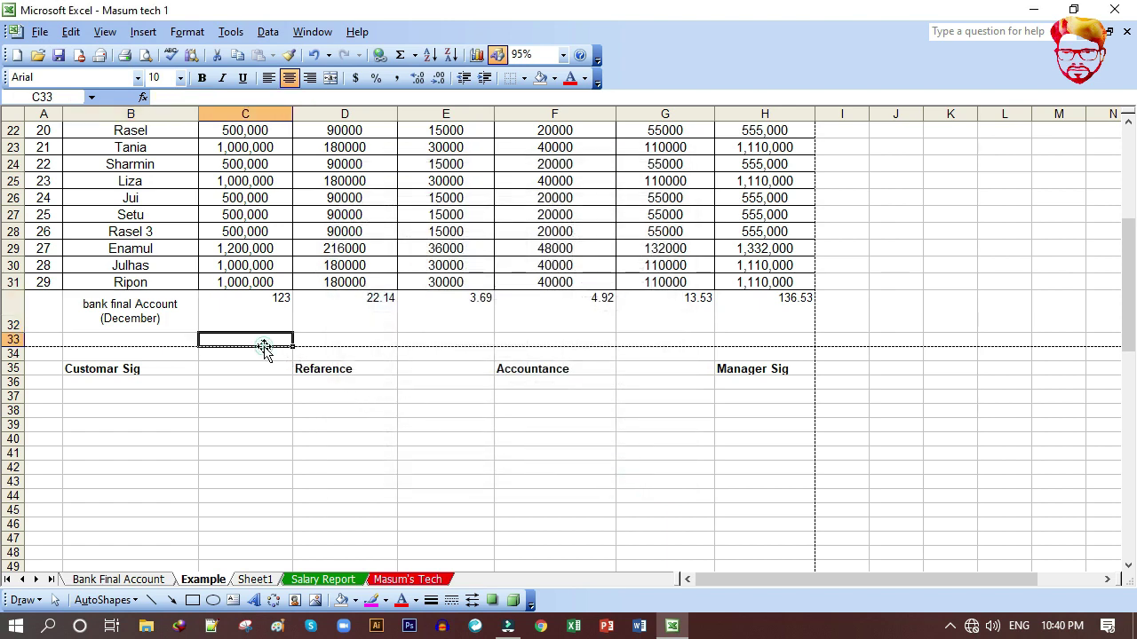
pyautogui.click(169, 34)
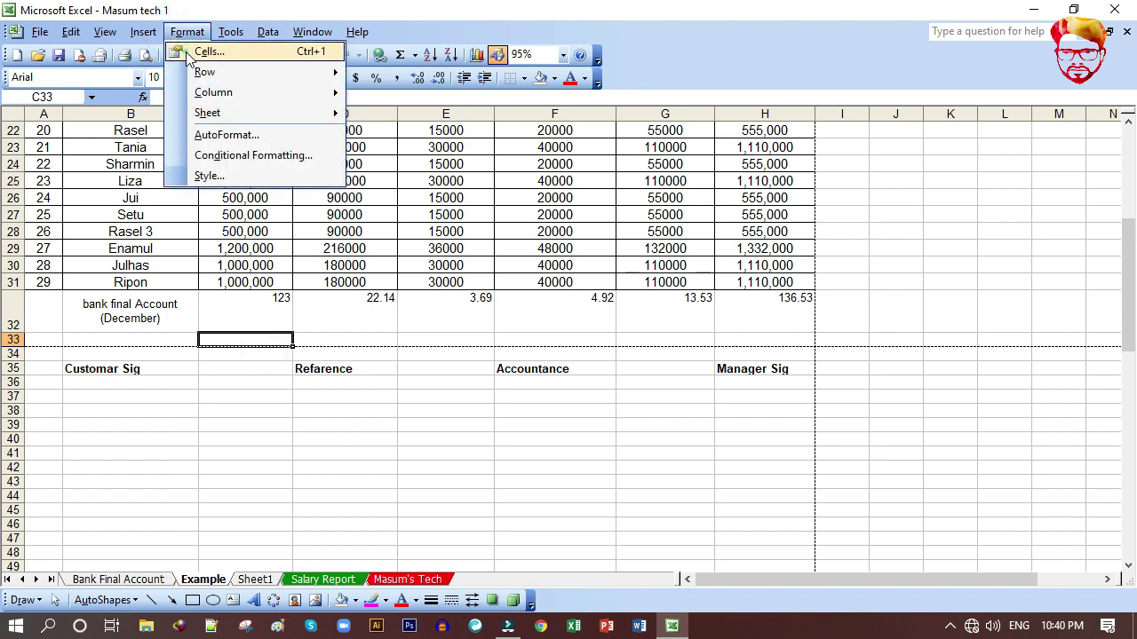
pyautogui.click(182, 49)
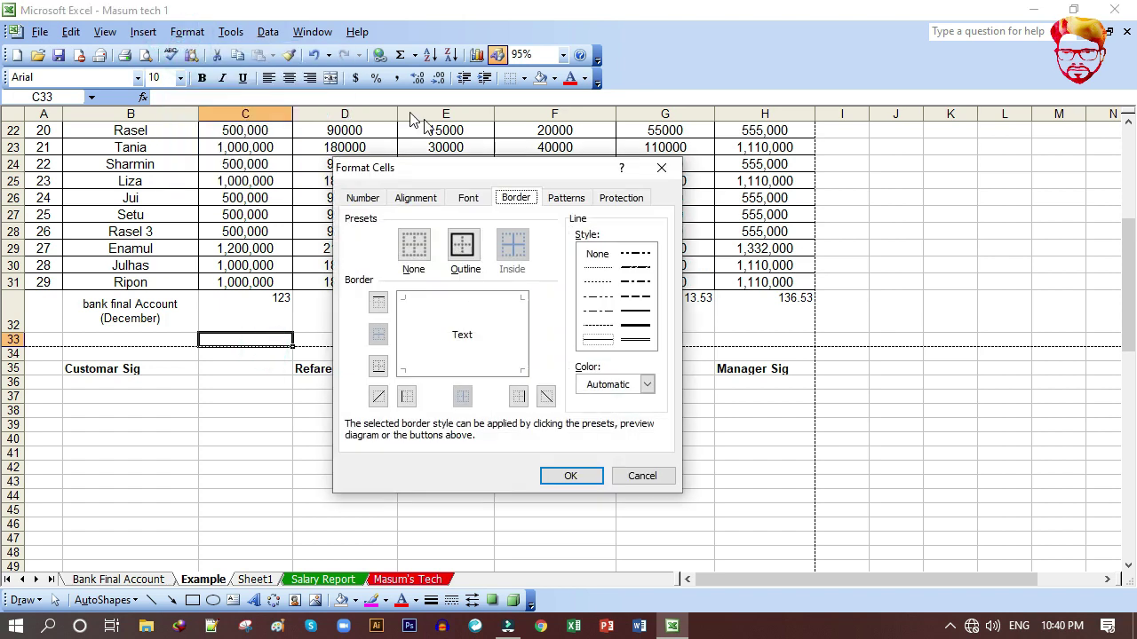
pyautogui.click(561, 200)
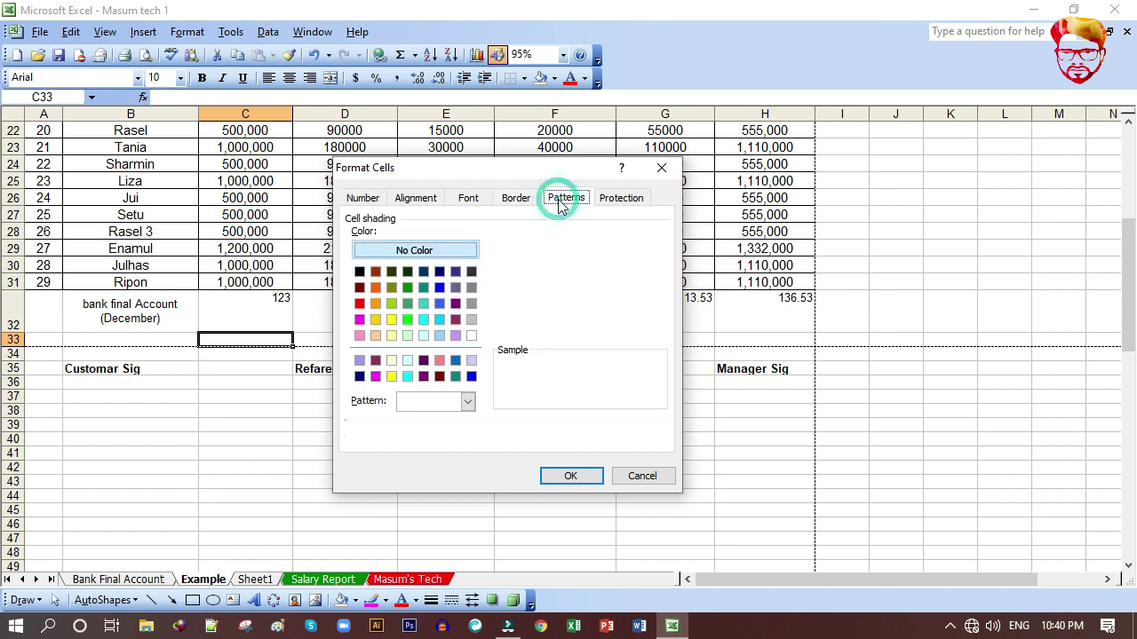
pyautogui.click(665, 166)
# Step: Shade the header row A2:H2 of the table with light grey through the Format Cells pattern settings
pyautogui.scroll(7, 583, 261)
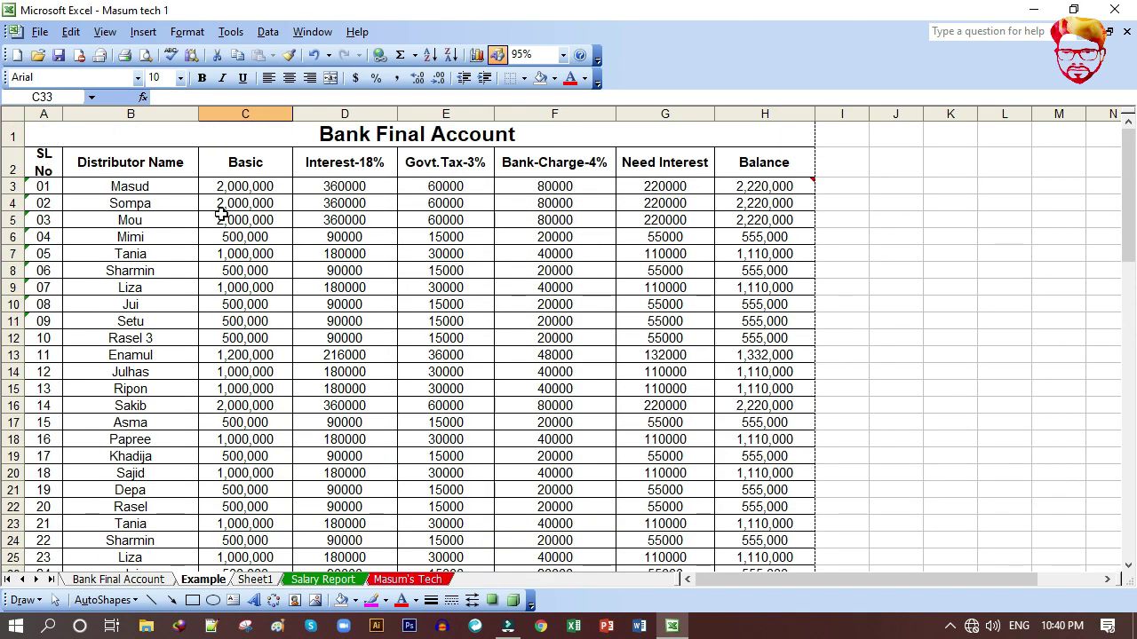
pyautogui.moveTo(39, 164); pyautogui.dragTo(565, 171)
pyautogui.moveTo(769, 169); pyautogui.dragTo(770, 171)
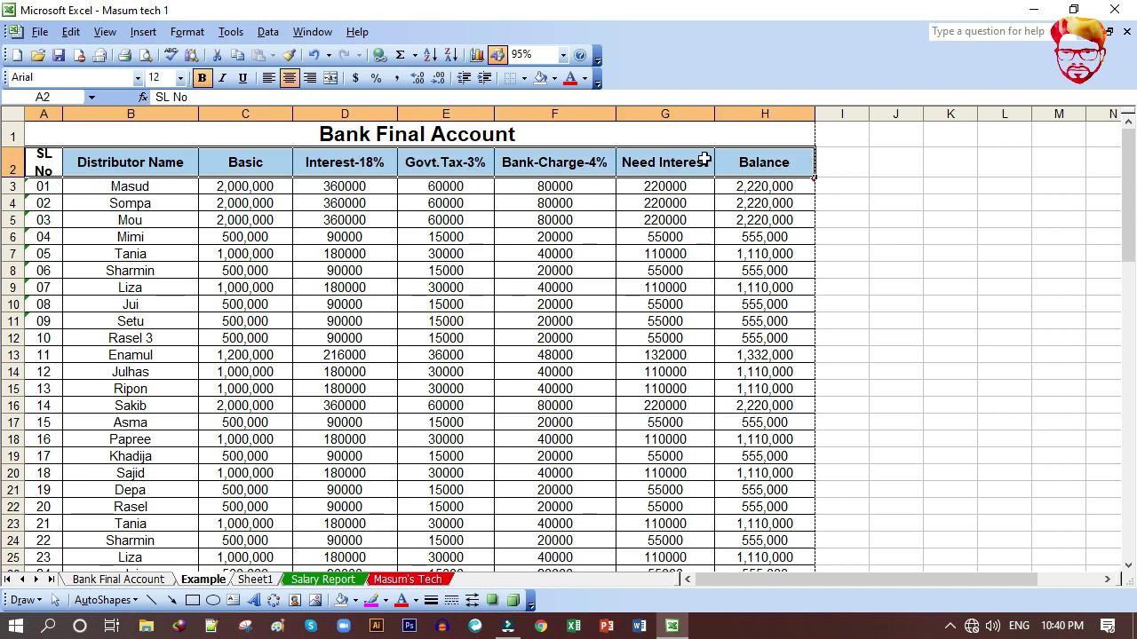
pyautogui.click(187, 32)
pyautogui.click(210, 52)
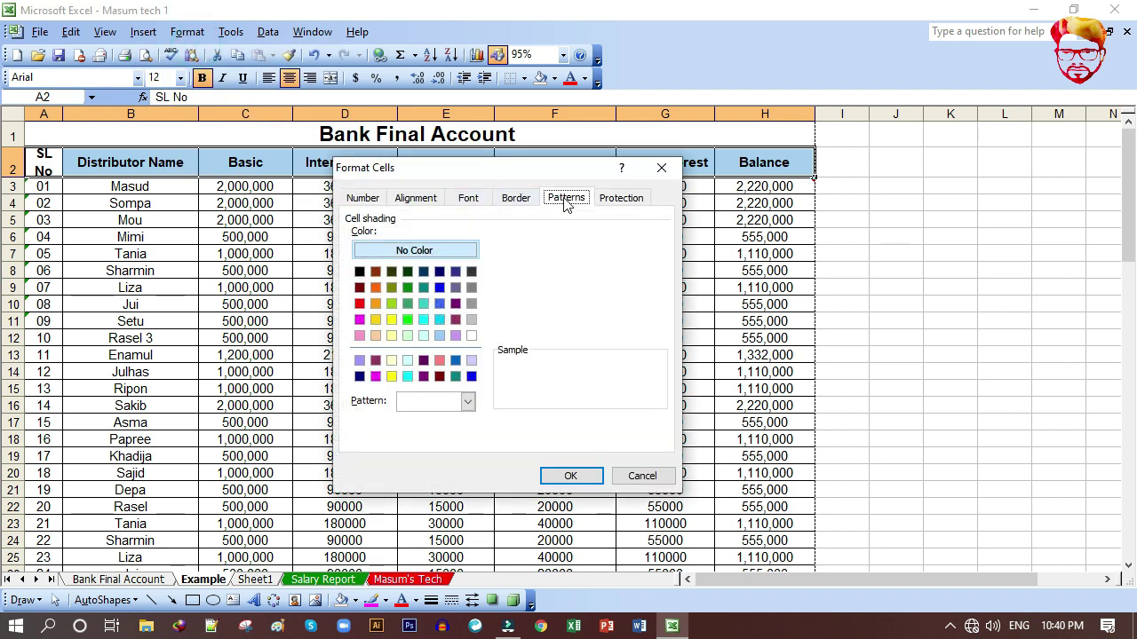
pyautogui.click(523, 201)
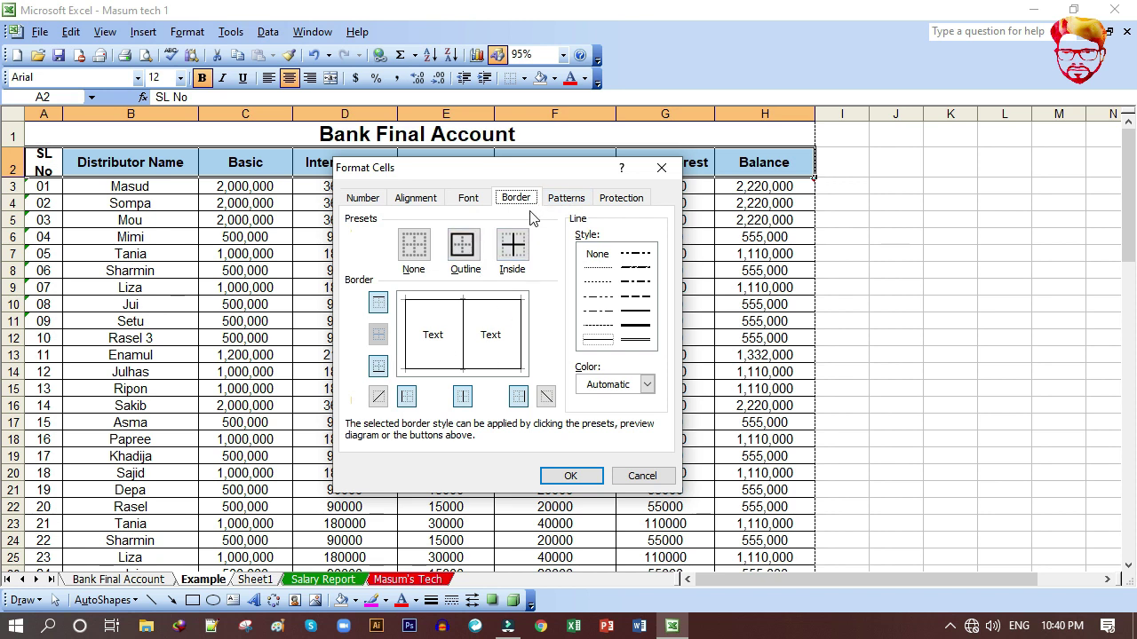
pyautogui.click(557, 201)
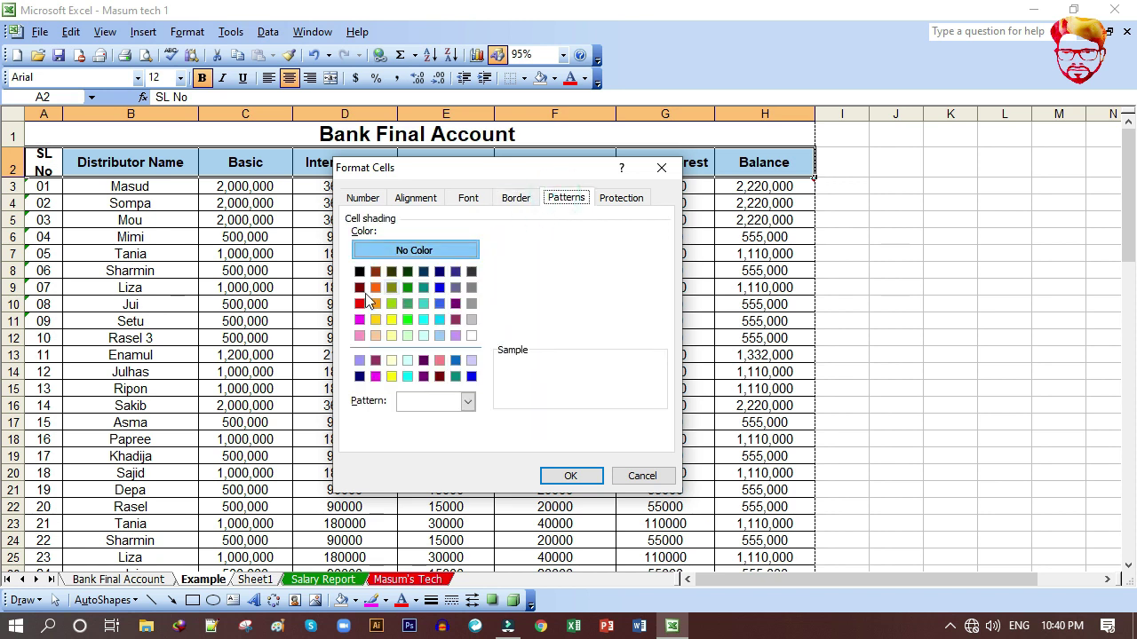
pyautogui.click(471, 320)
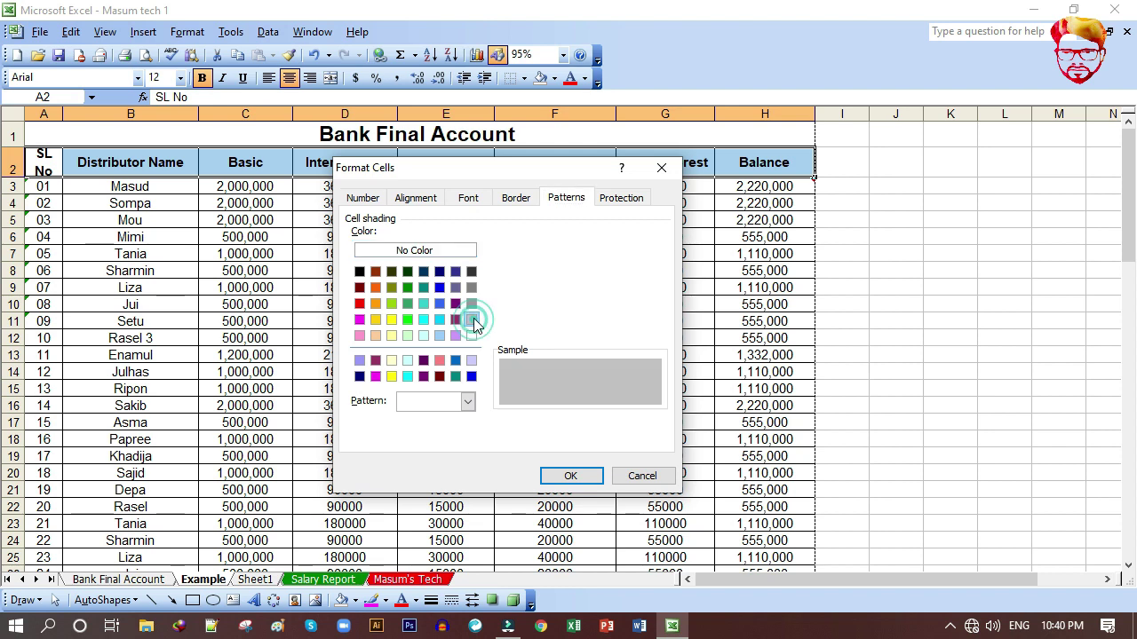
pyautogui.click(568, 476)
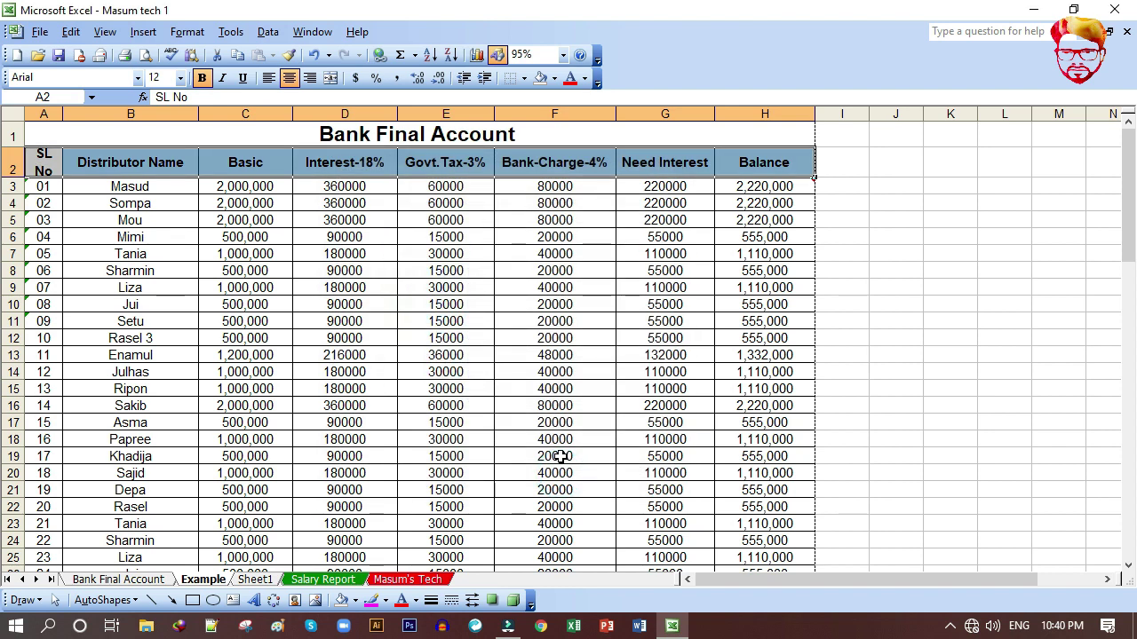
pyautogui.click(554, 456)
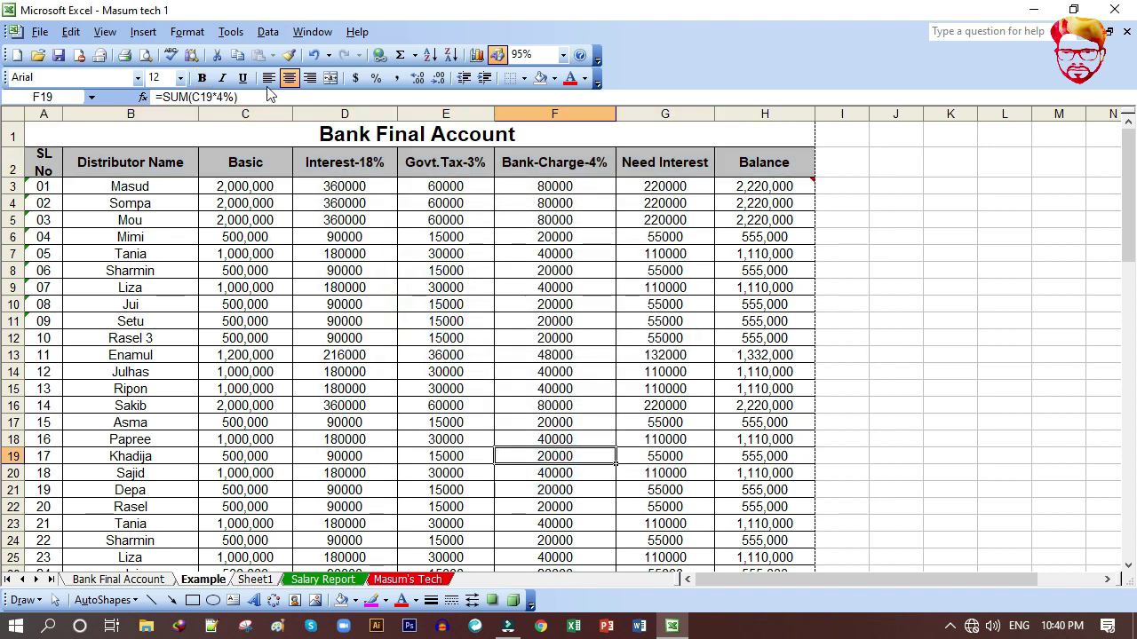
# Step: Check the Example sheet in print preview and compare it with the Bank Final Account sheet
pyautogui.click(146, 56)
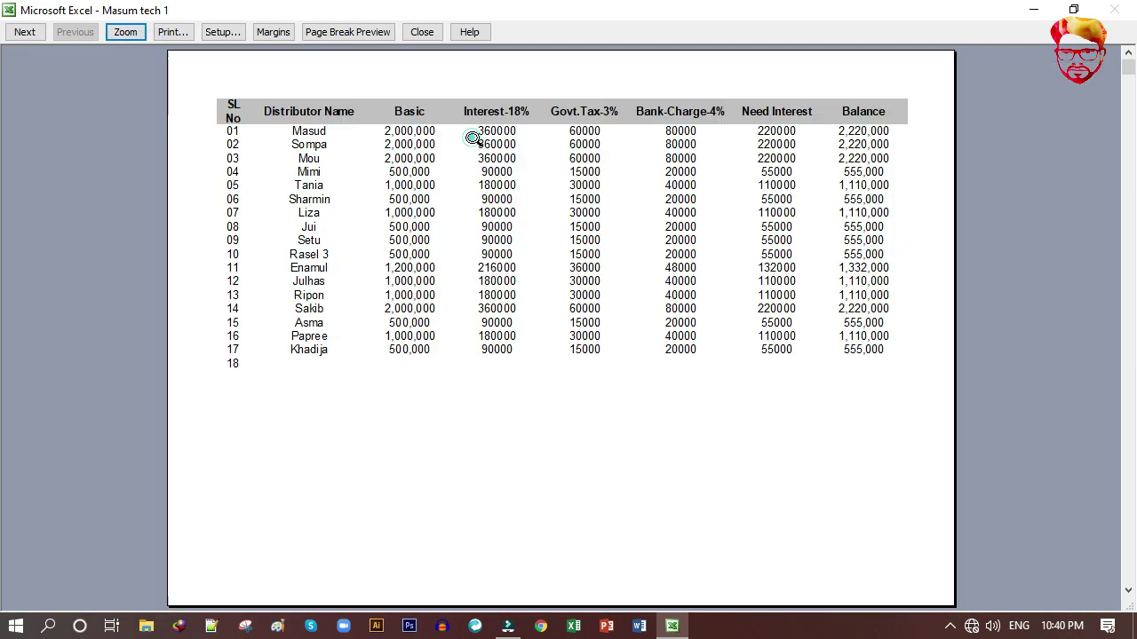
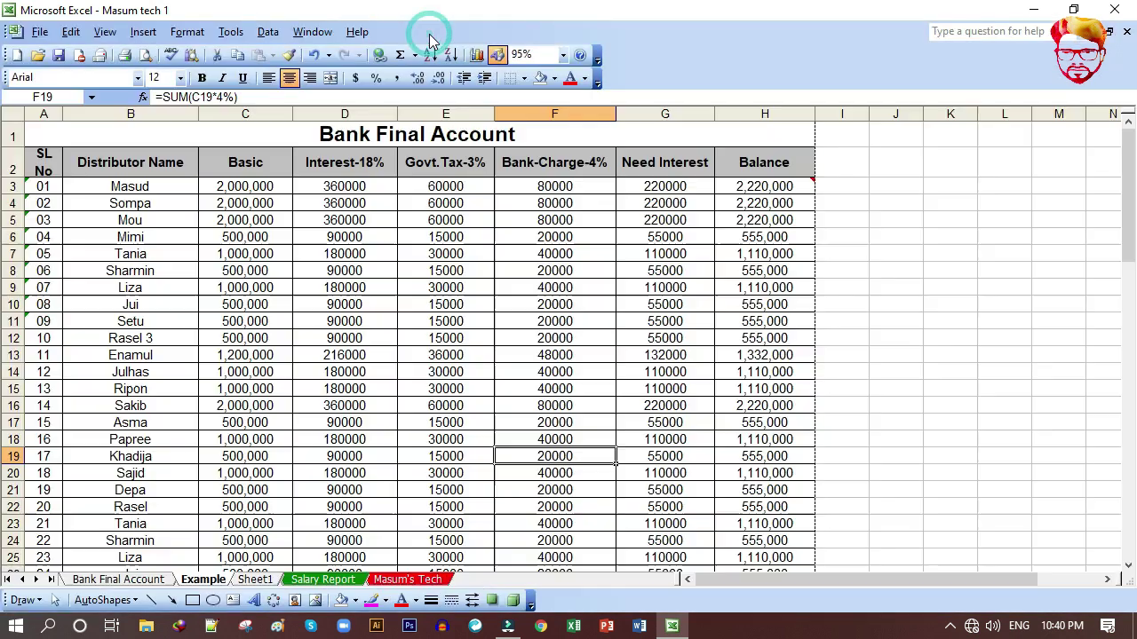
pyautogui.click(124, 579)
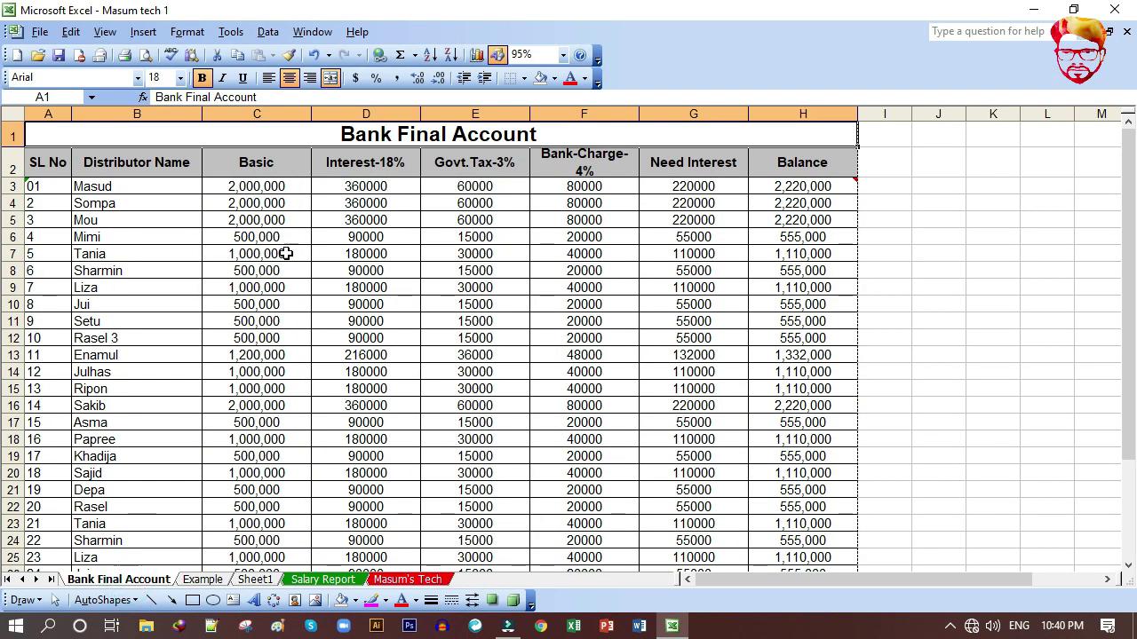
pyautogui.click(204, 581)
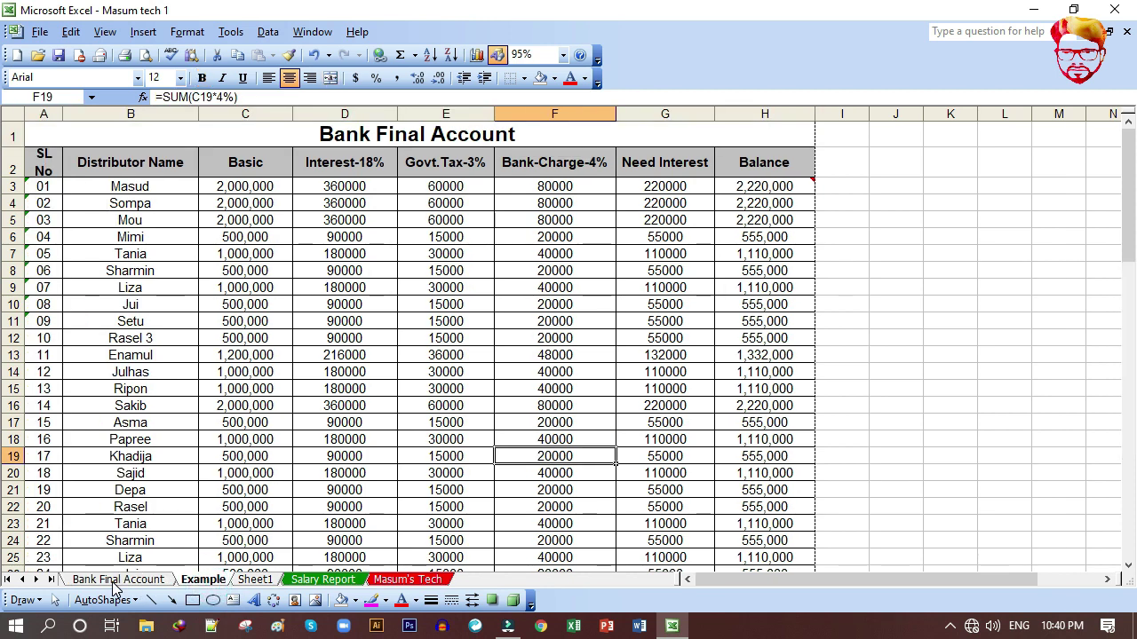
pyautogui.click(119, 581)
pyautogui.click(197, 580)
pyautogui.click(257, 356)
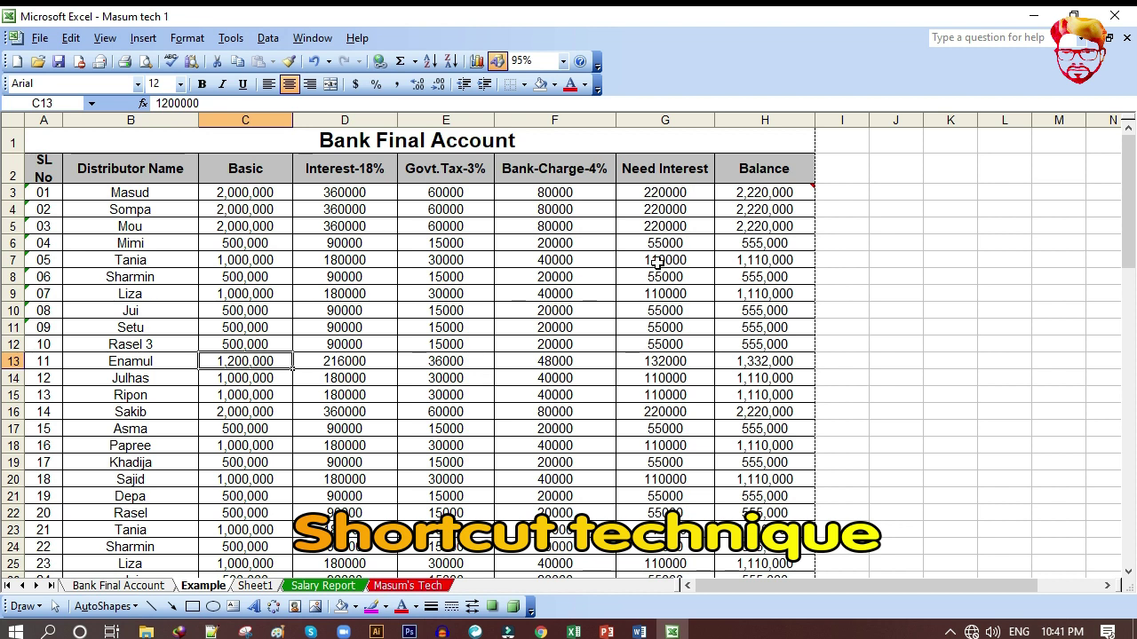
# Step: Apply All Borders to the empty range J3:M12 beside the table
pyautogui.click(856, 176)
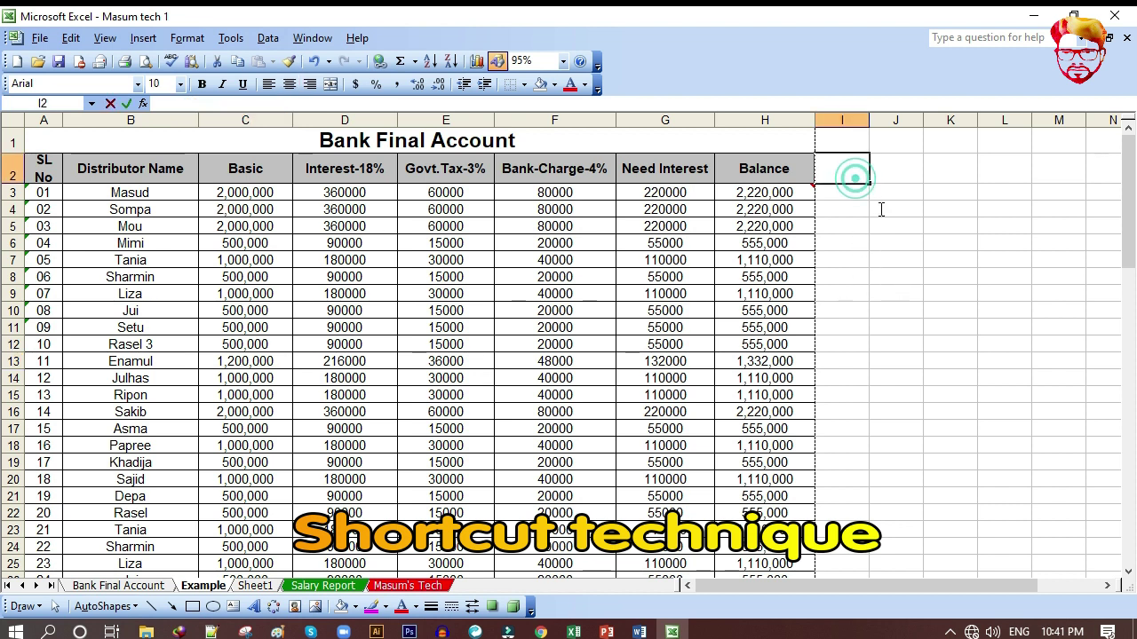
pyautogui.click(900, 221)
pyautogui.moveTo(898, 193); pyautogui.dragTo(1039, 344)
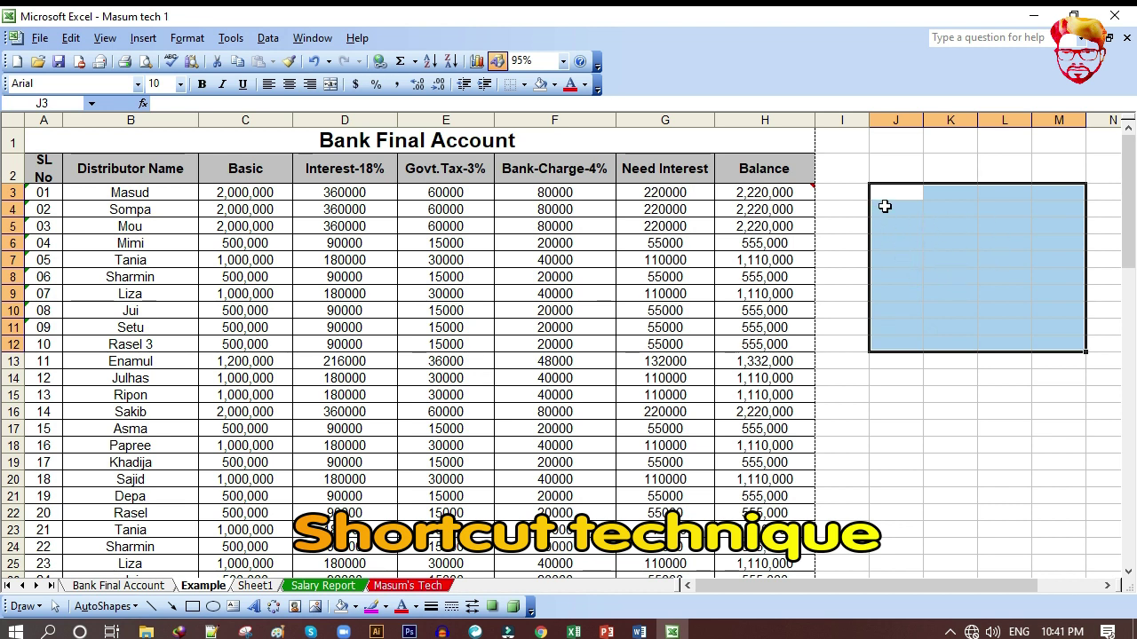
pyautogui.click(525, 85)
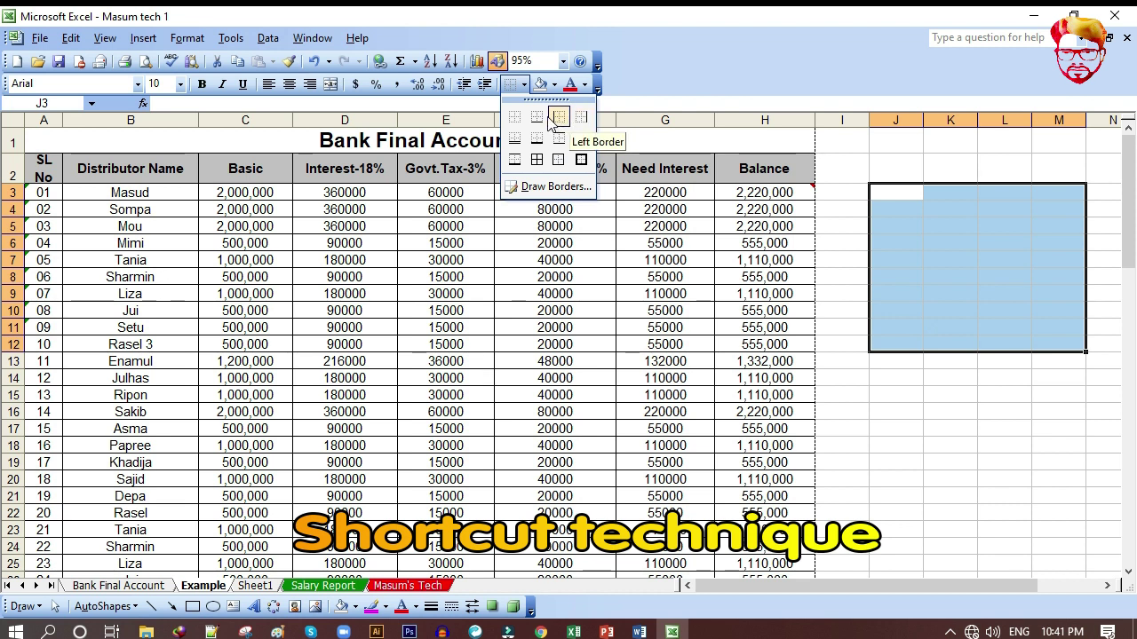
pyautogui.click(537, 161)
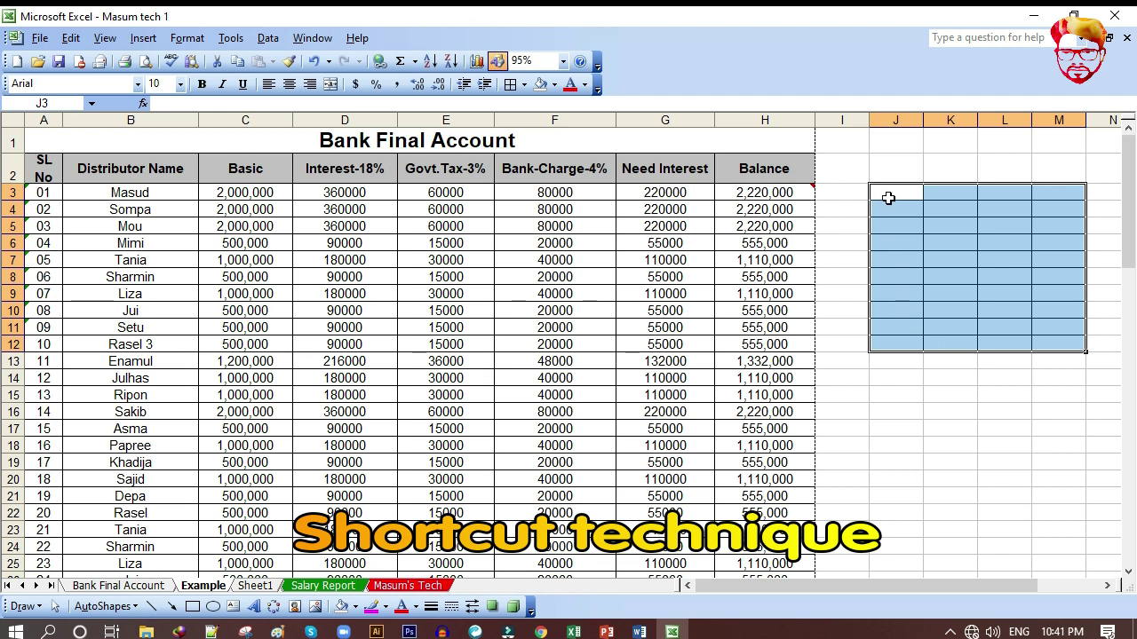
pyautogui.click(915, 258)
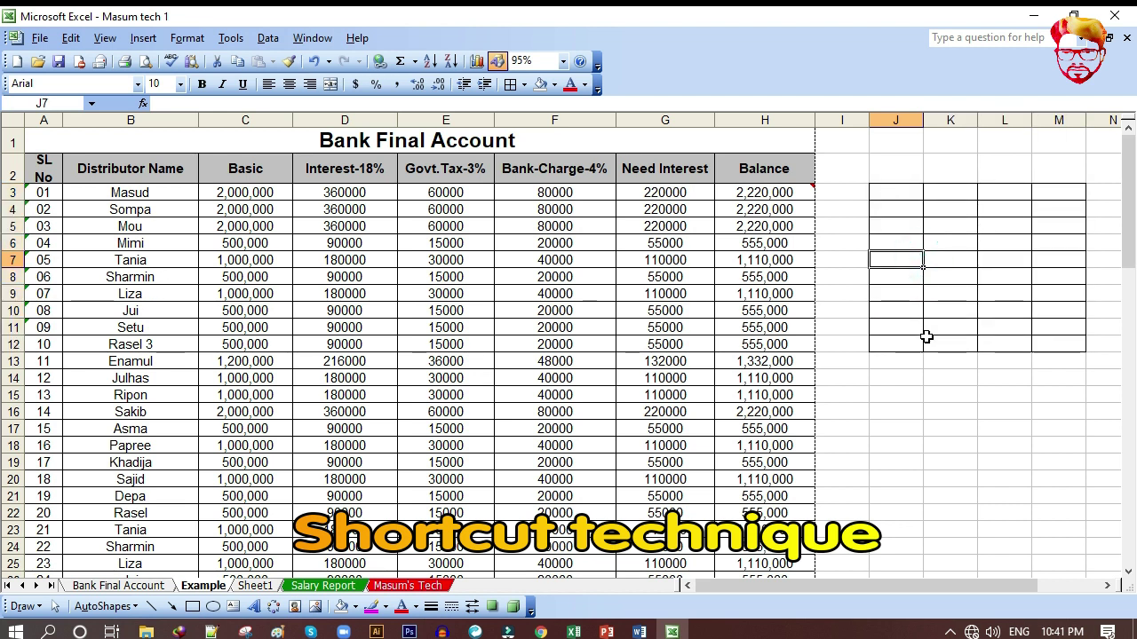
pyautogui.click(948, 343)
pyautogui.click(893, 192)
pyautogui.click(929, 191)
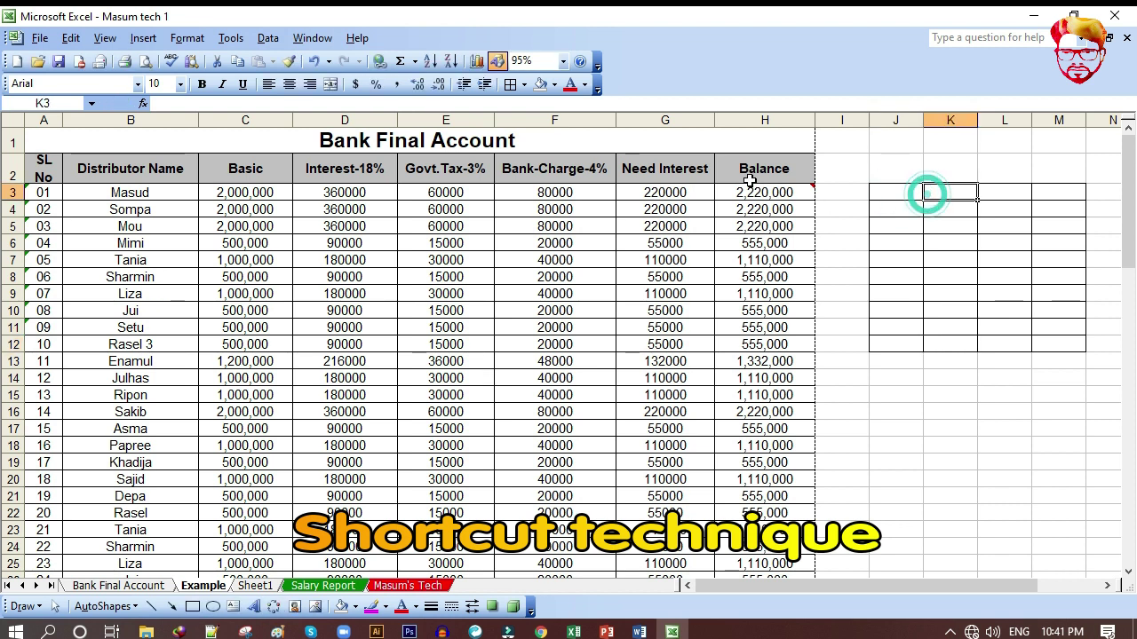
# Step: Fill the first row of the new bordered grid, J3:M3, with light grey
pyautogui.click(902, 239)
pyautogui.moveTo(897, 191); pyautogui.dragTo(1048, 193)
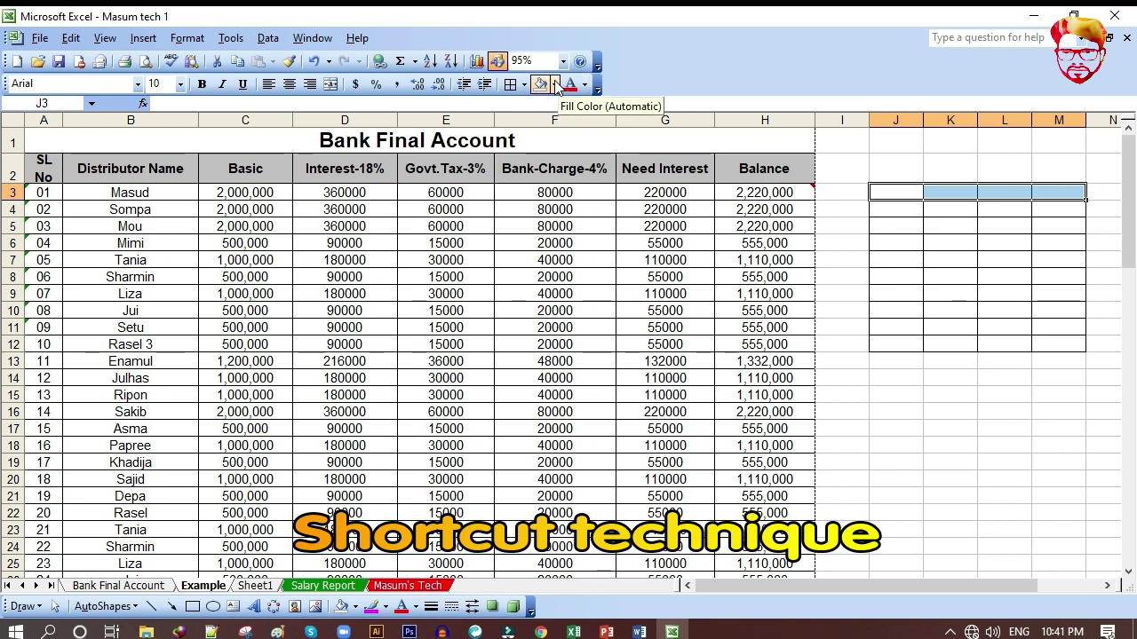
pyautogui.click(555, 85)
pyautogui.click(555, 85)
pyautogui.click(555, 85)
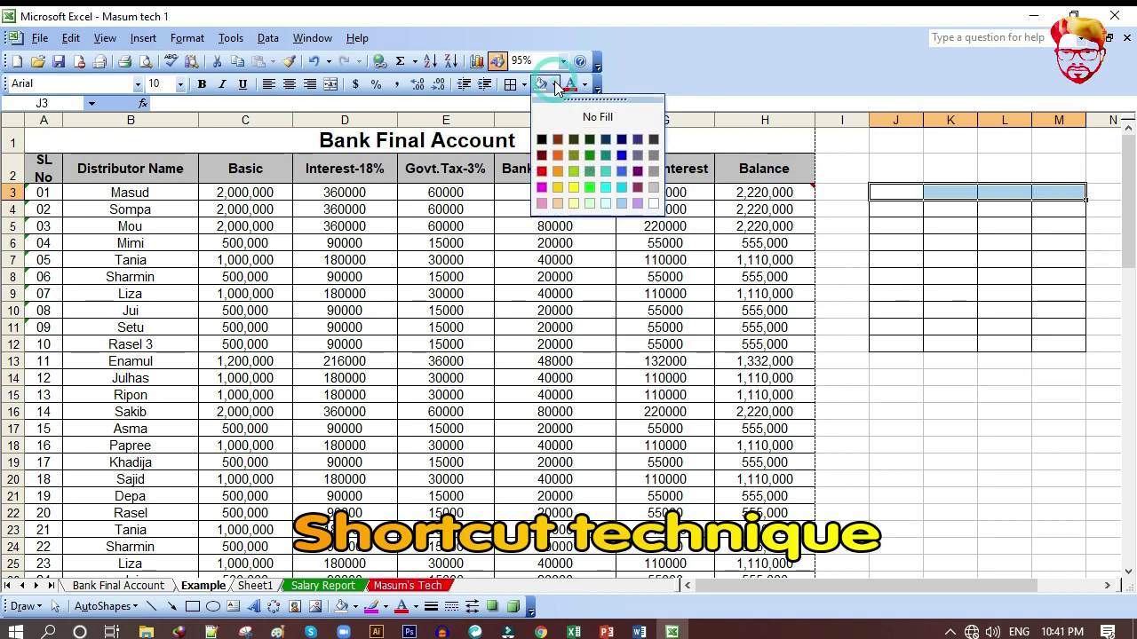
pyautogui.click(654, 188)
pyautogui.click(915, 360)
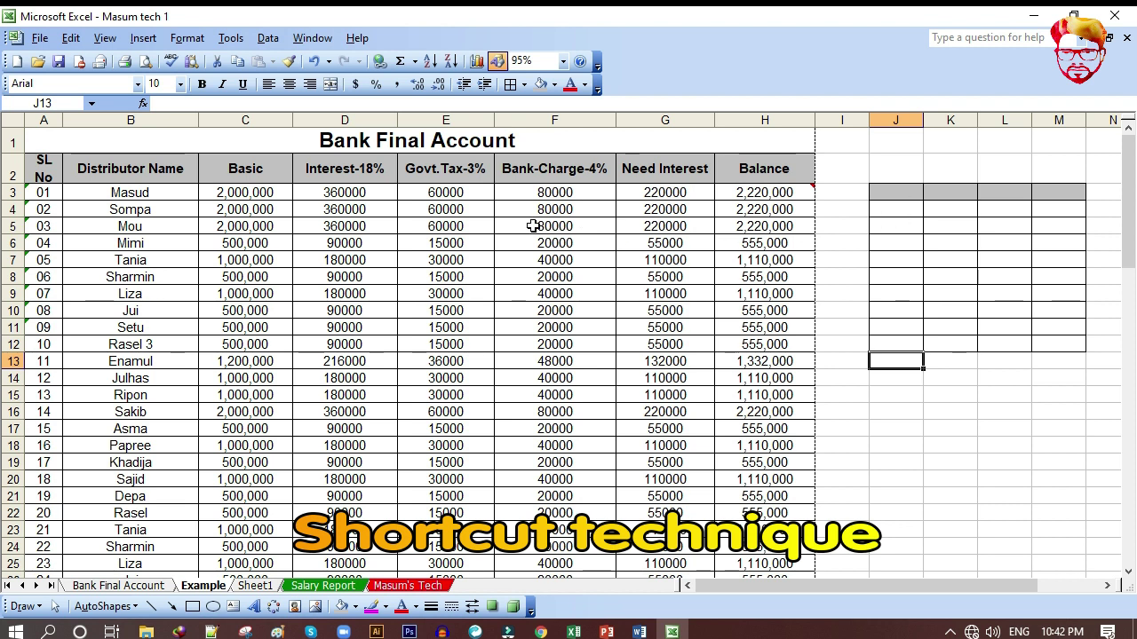
# Step: Merge and center cells J2:M2 above the new grid as a title cell
pyautogui.click(245, 142)
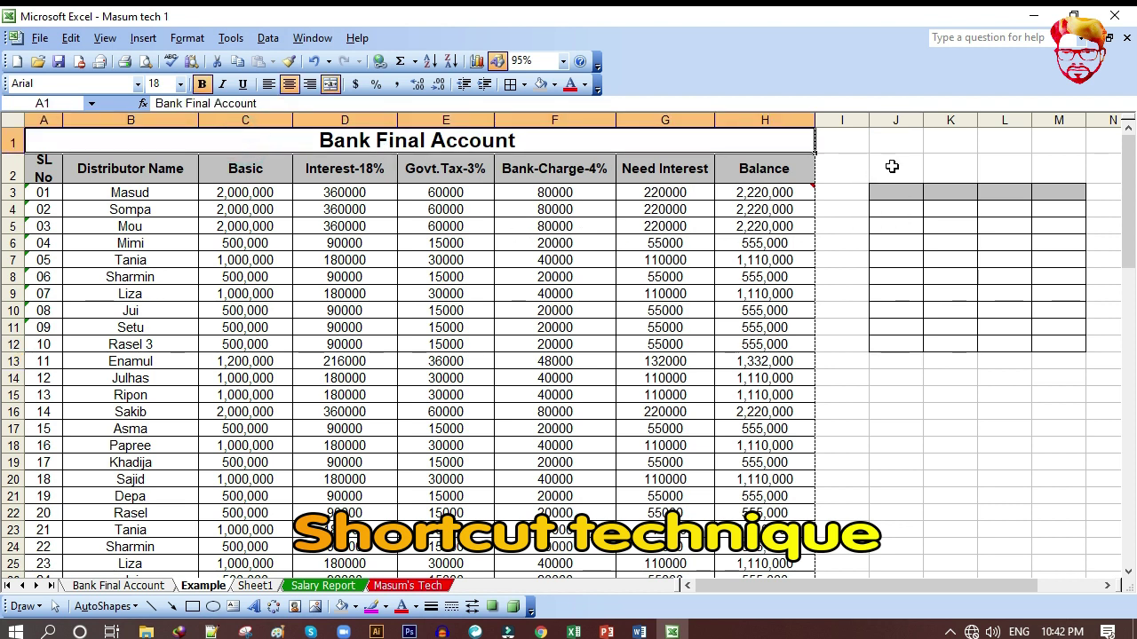
pyautogui.moveTo(891, 167); pyautogui.dragTo(1048, 173)
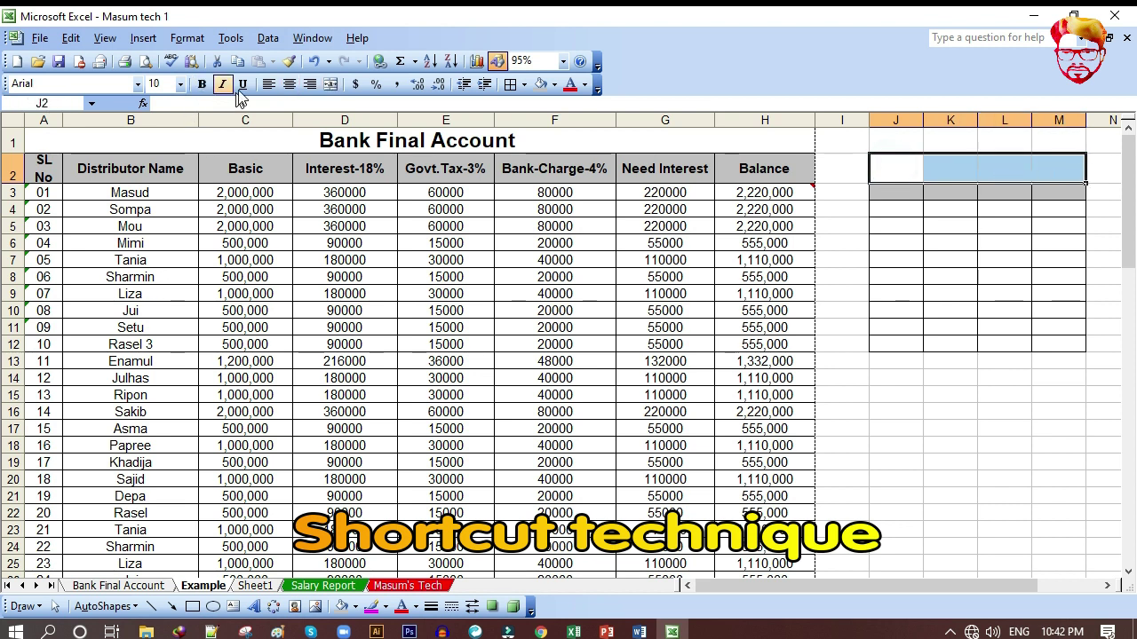
pyautogui.click(332, 83)
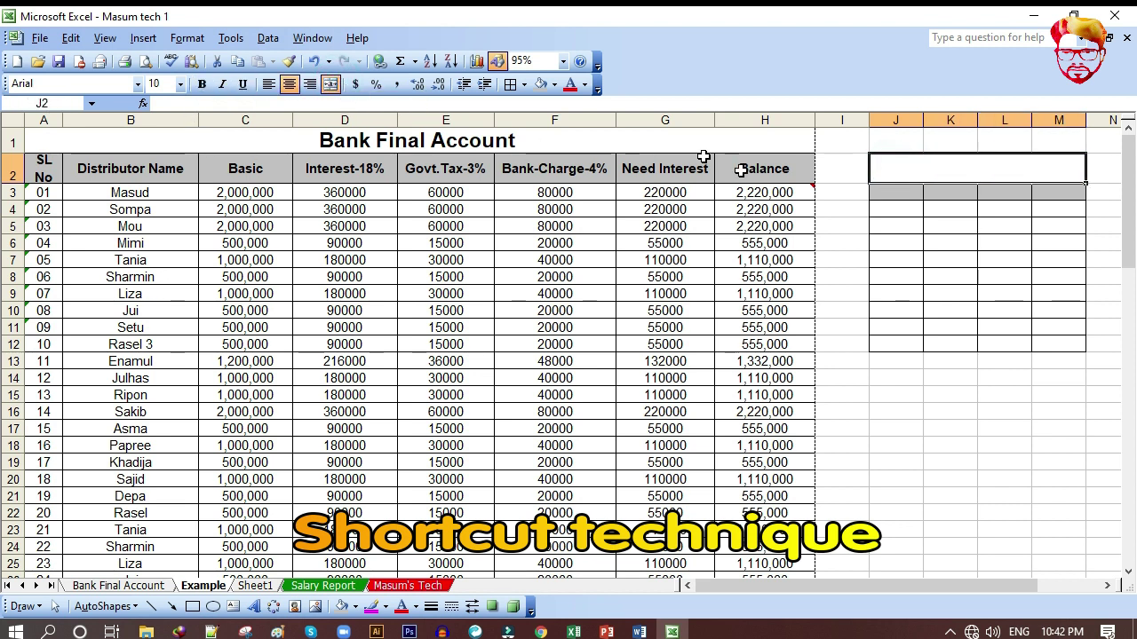